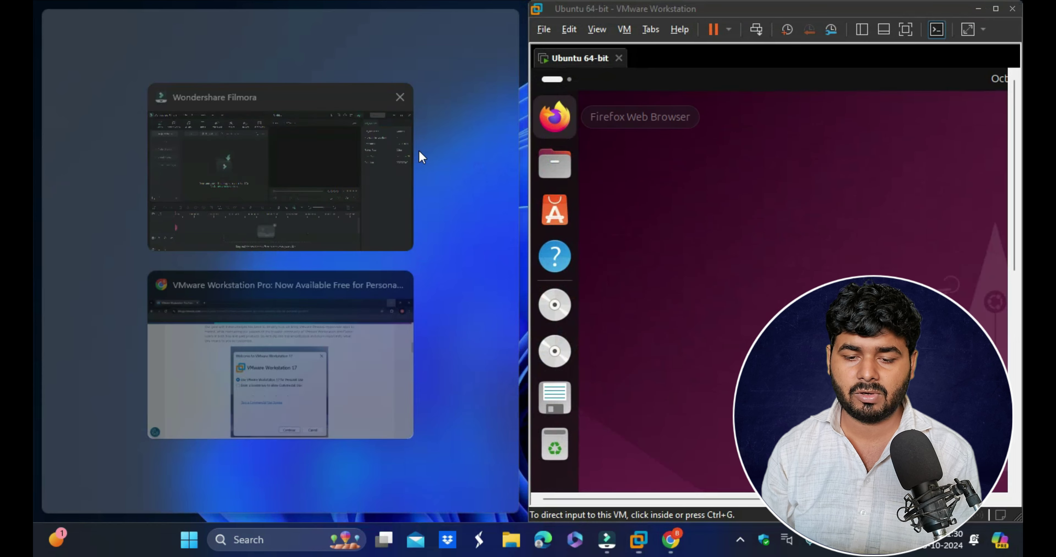
# - Dismiss Snap Assist, pull the VMware window off its snap, and show the Ubuntu VM full screen
pyautogui.click(462, 80)
pyautogui.moveTo(386, 151); pyautogui.dragTo(222, 160)
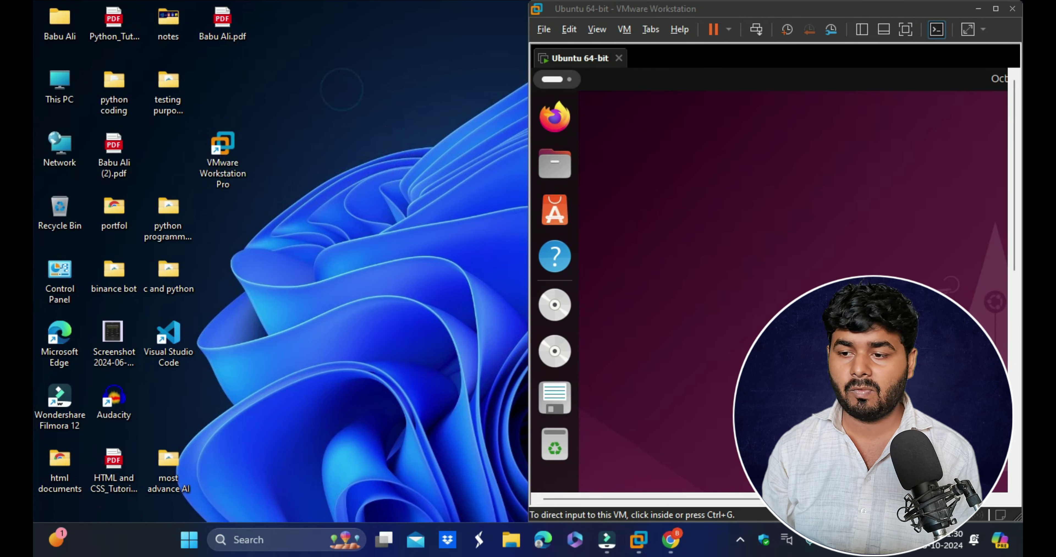
pyautogui.moveTo(870, 6); pyautogui.dragTo(682, 7)
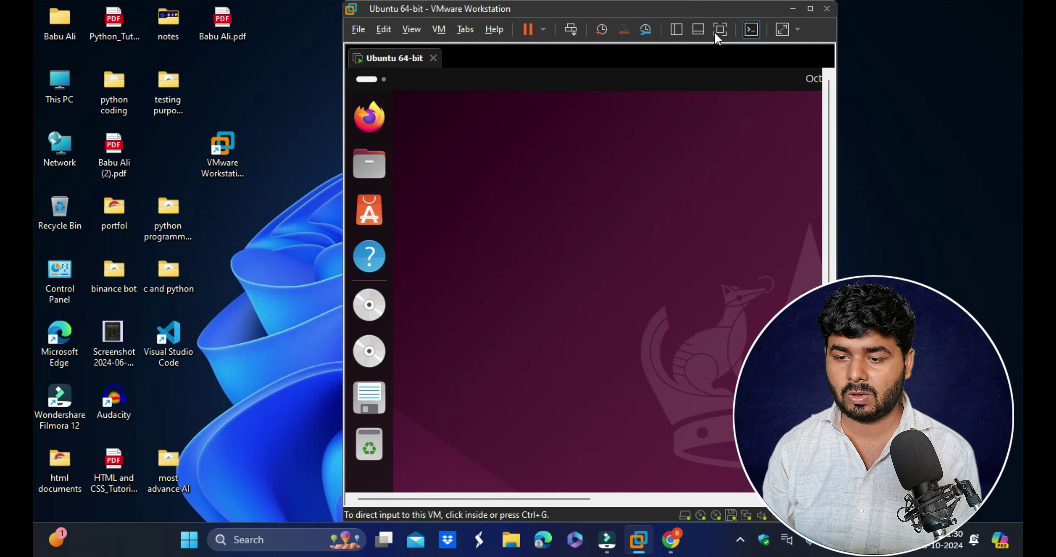
pyautogui.click(718, 30)
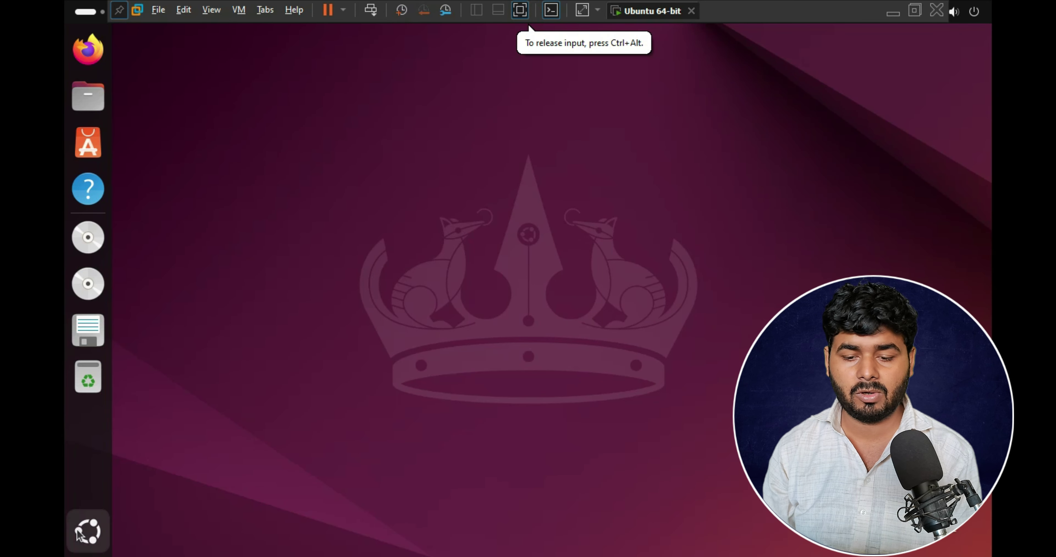
# - Launch Terminal in the Ubuntu guest and run ls to list the home folders
pyautogui.click(98, 532)
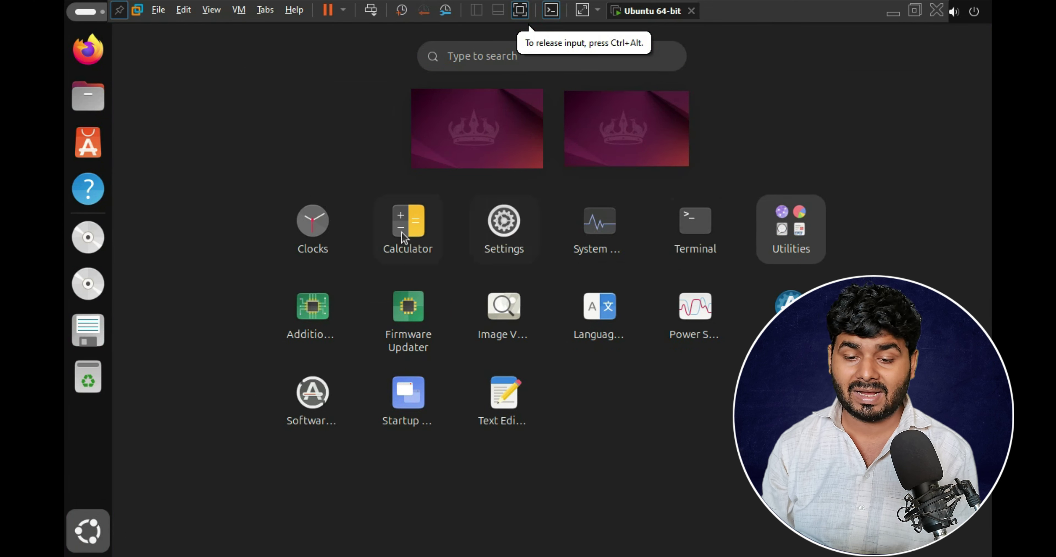
pyautogui.click(710, 226)
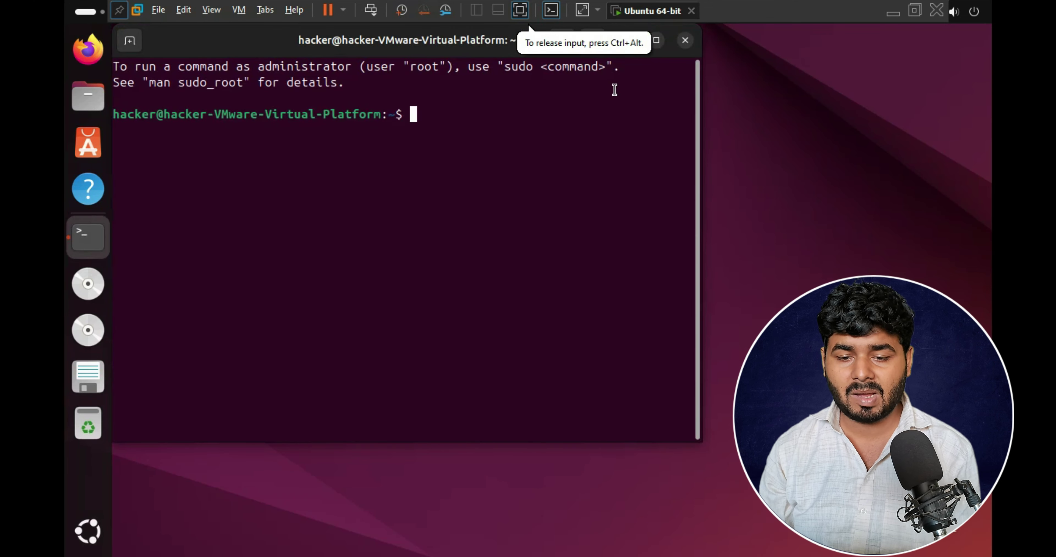
pyautogui.write('ls')
pyautogui.press('Return')
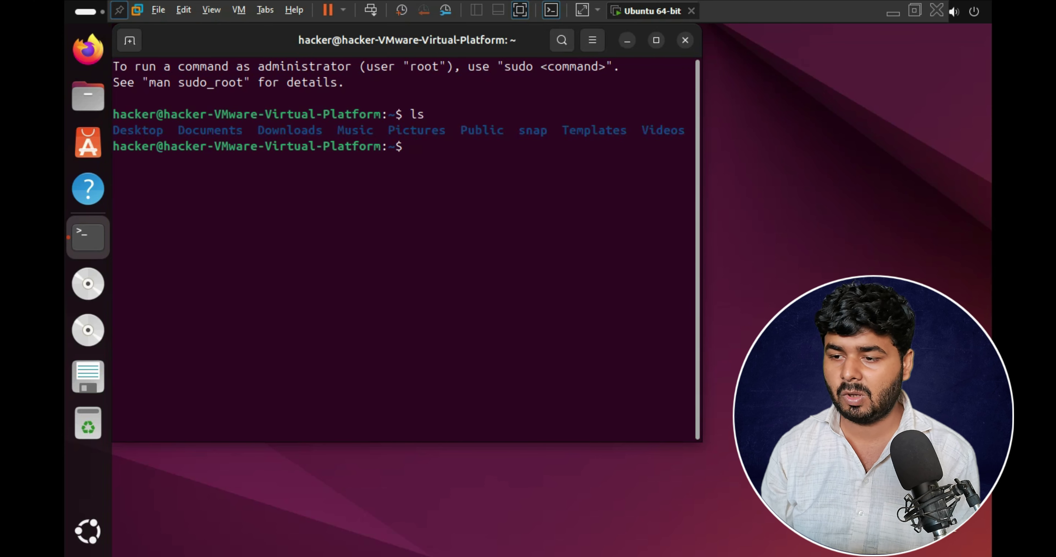
# - Exit full screen, reposition the VMware window and maximize it
pyautogui.click(521, 10)
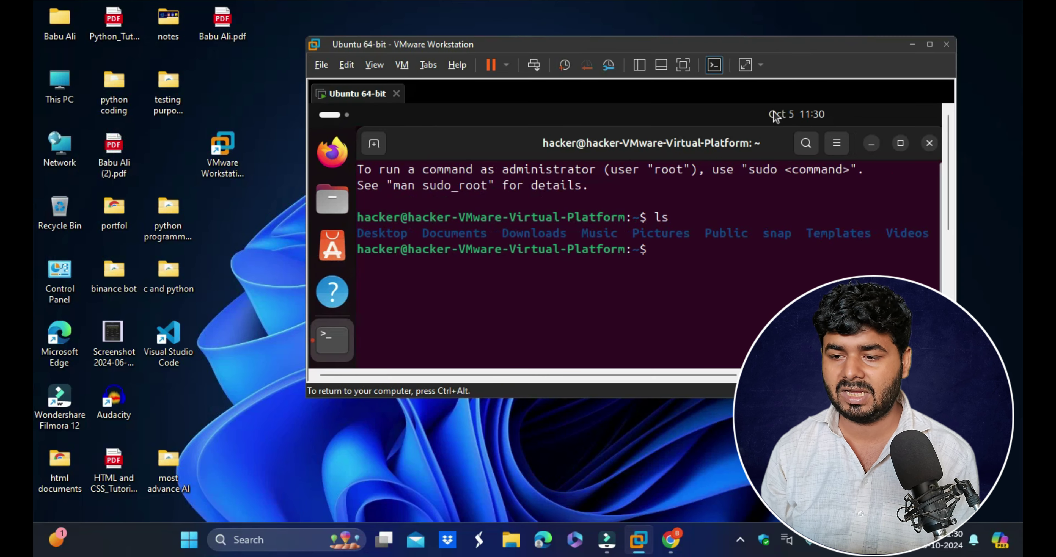
pyautogui.moveTo(817, 54); pyautogui.dragTo(875, 52)
pyautogui.click(814, 141)
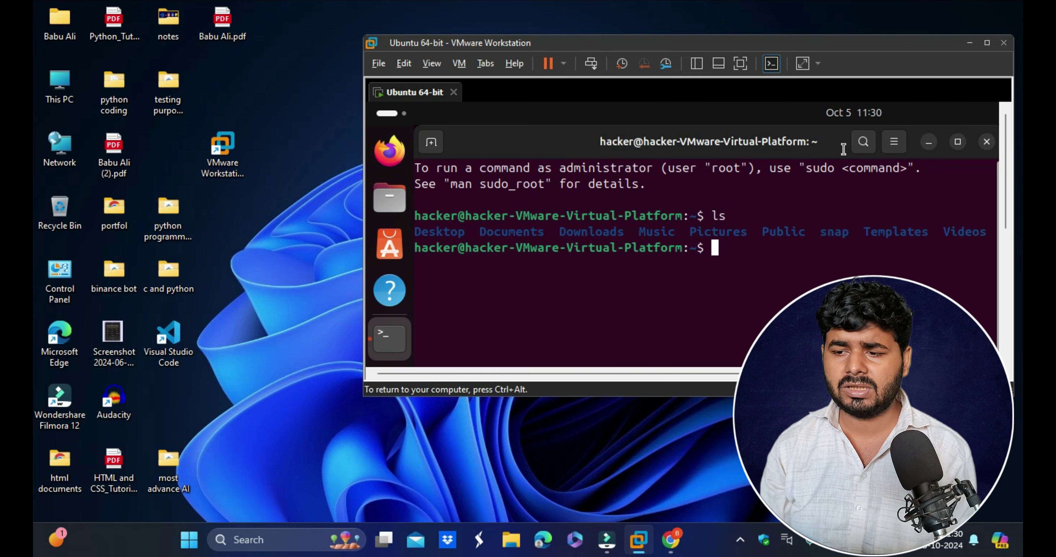
pyautogui.moveTo(856, 47); pyautogui.dragTo(783, 59)
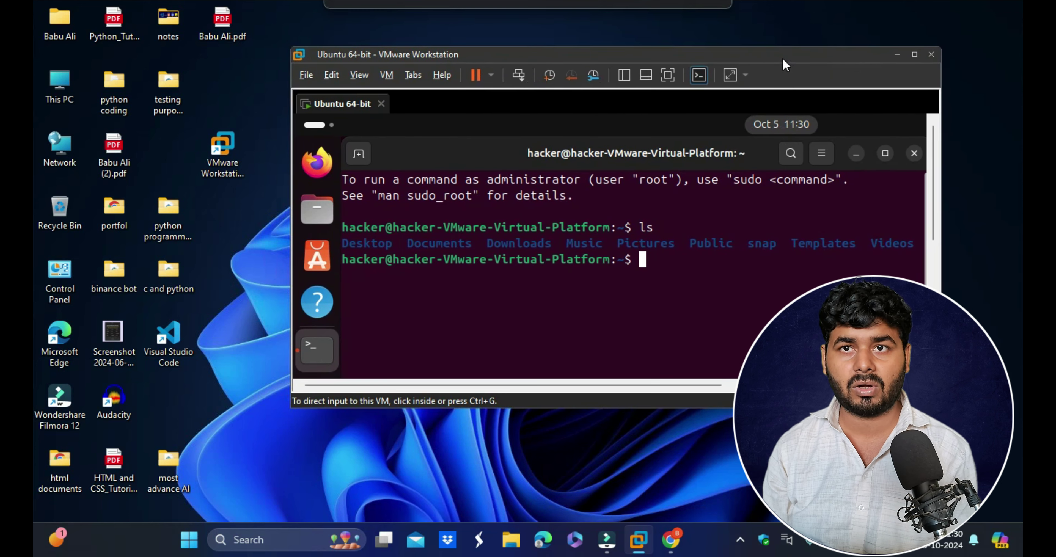
pyautogui.click(914, 55)
# - Run dir in the terminal, then close the terminal window
pyautogui.write('dir')
pyautogui.press('Return')
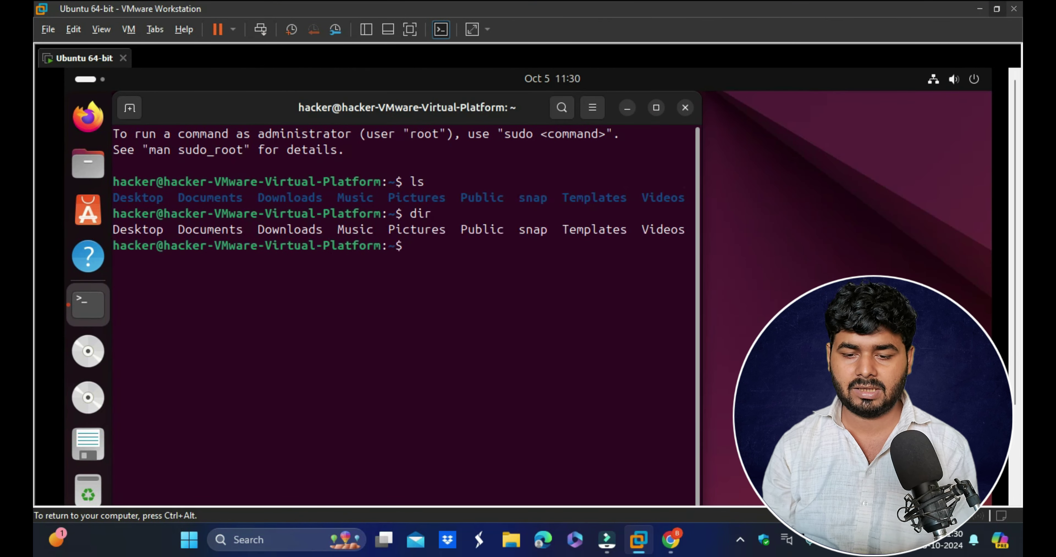
pyautogui.click(684, 108)
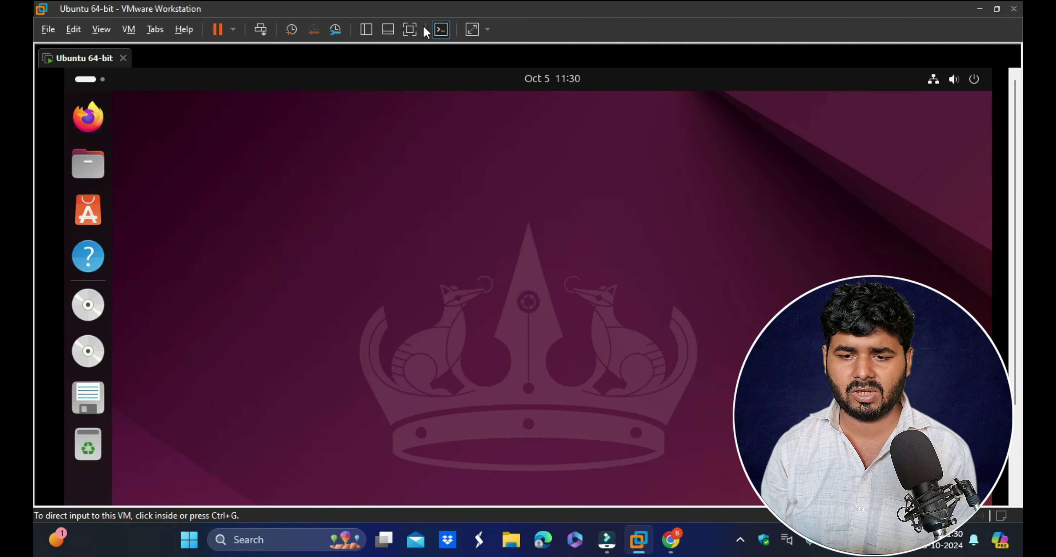
# - Put the VM in full screen, minimize VMware, and bring Chrome's VMware blog page forward
pyautogui.click(409, 29)
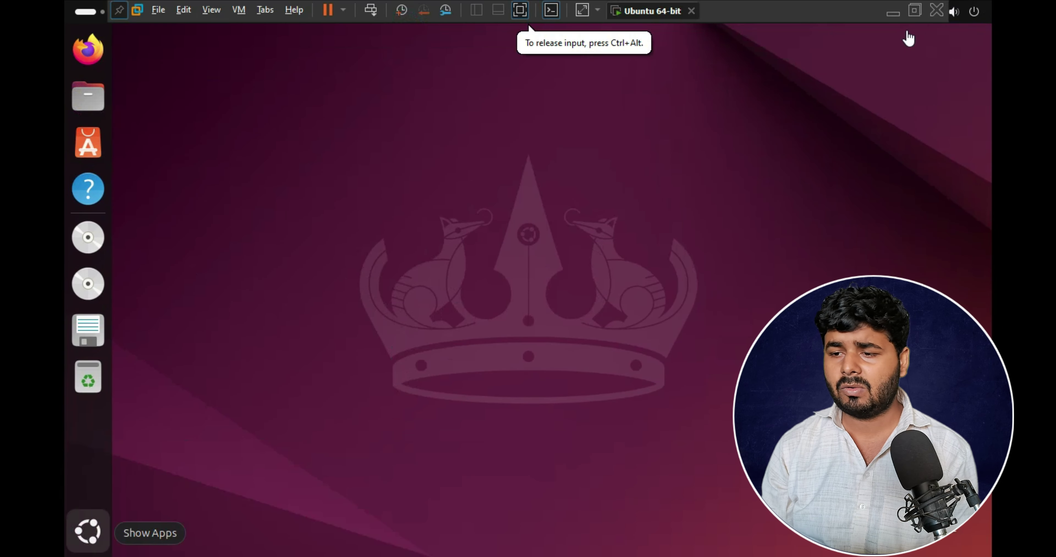
pyautogui.click(893, 13)
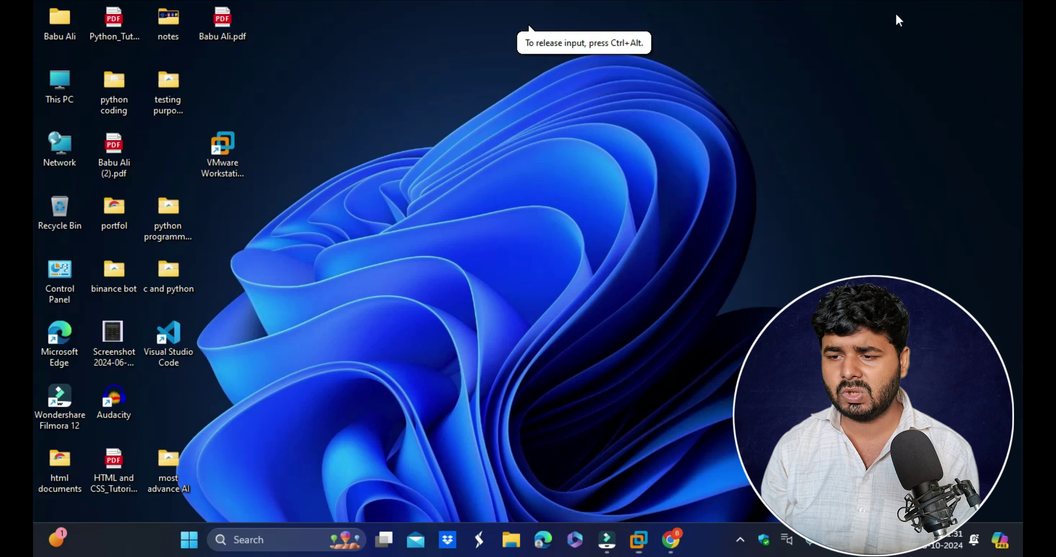
pyautogui.moveTo(639, 553)
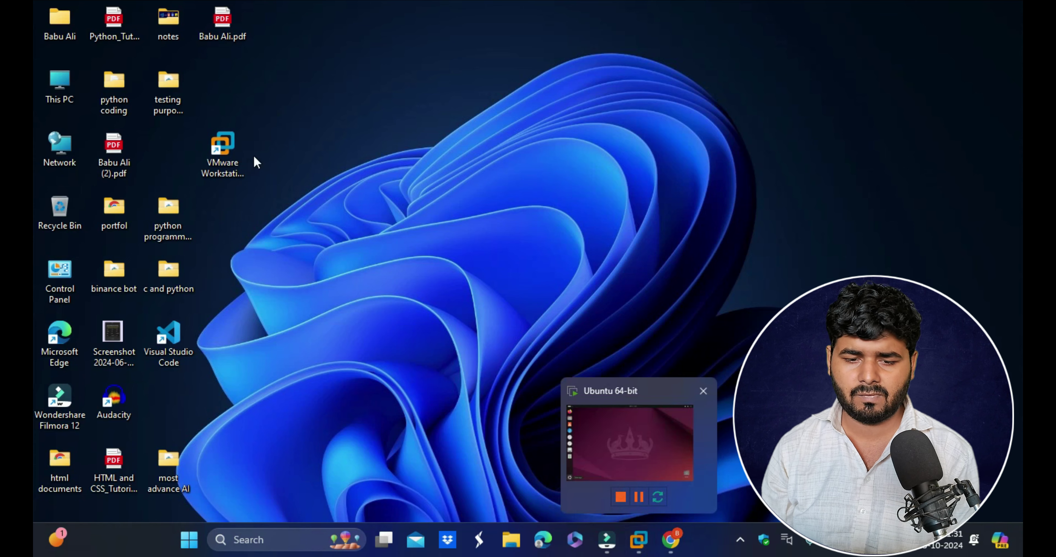
pyautogui.click(670, 540)
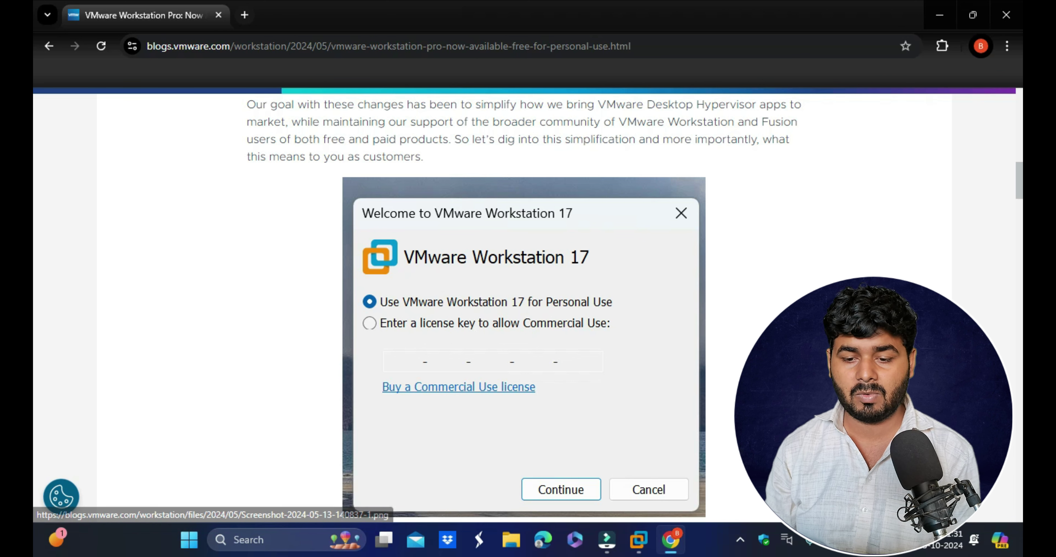
# - Scroll the blog post, then switch back to the VM and exit full screen
pyautogui.scroll(8, 755, 307)
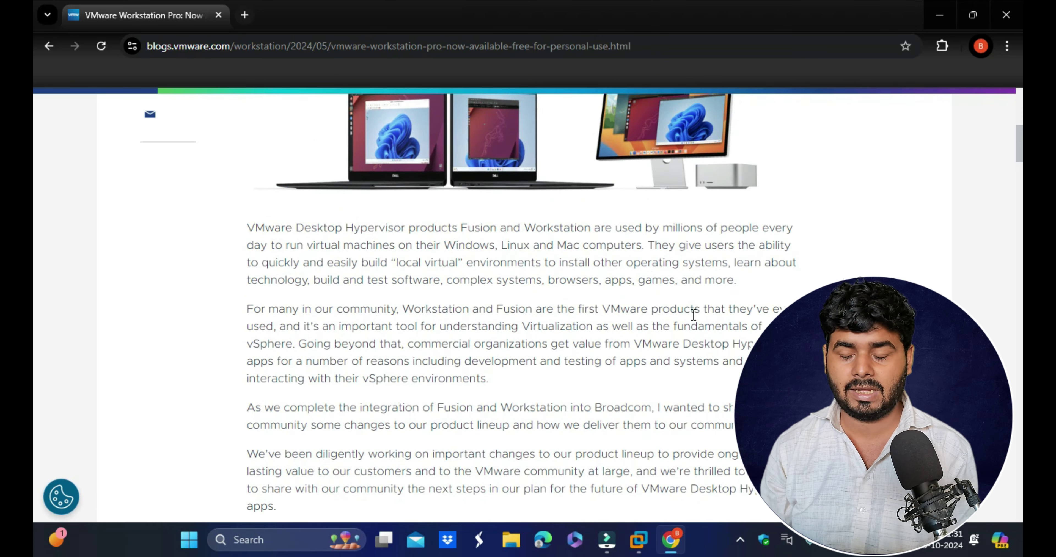
pyautogui.scroll(-5, 561, 314)
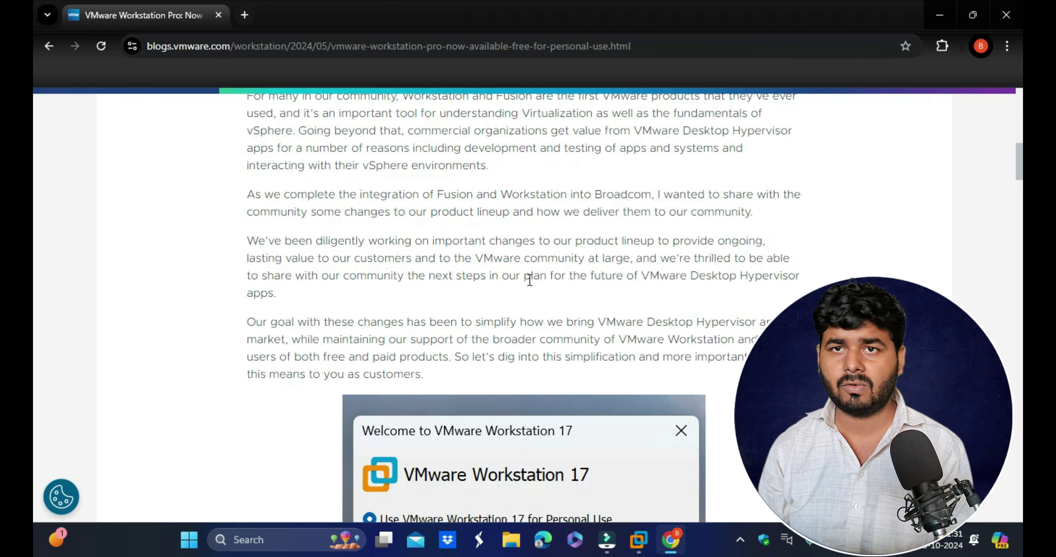
pyautogui.scroll(-5, 529, 280)
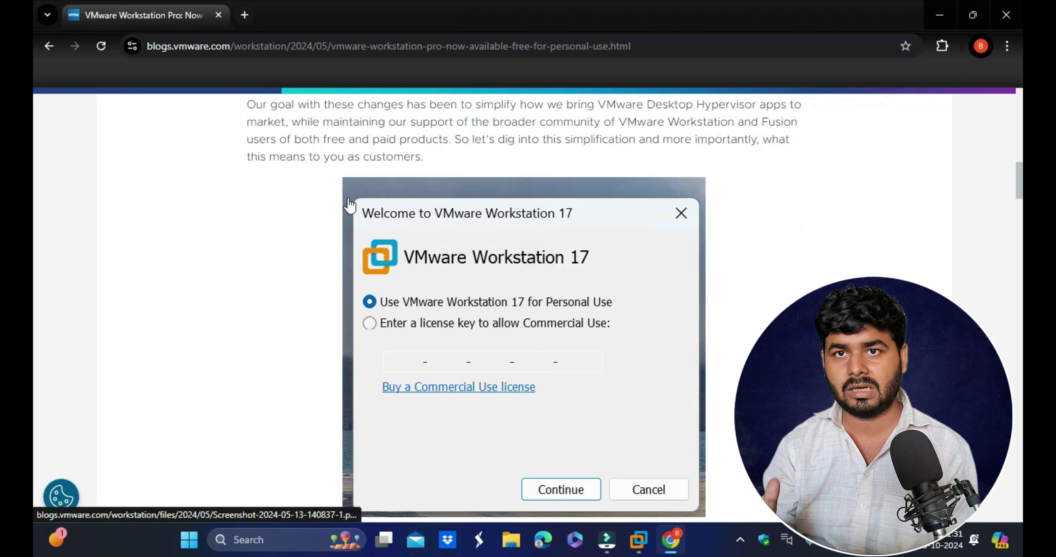
pyautogui.click(639, 540)
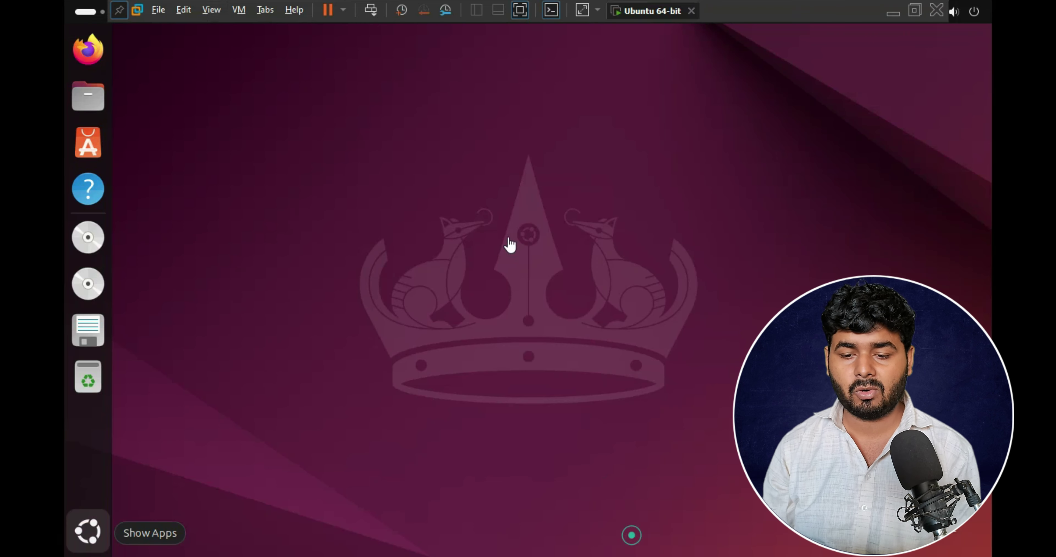
pyautogui.click(520, 11)
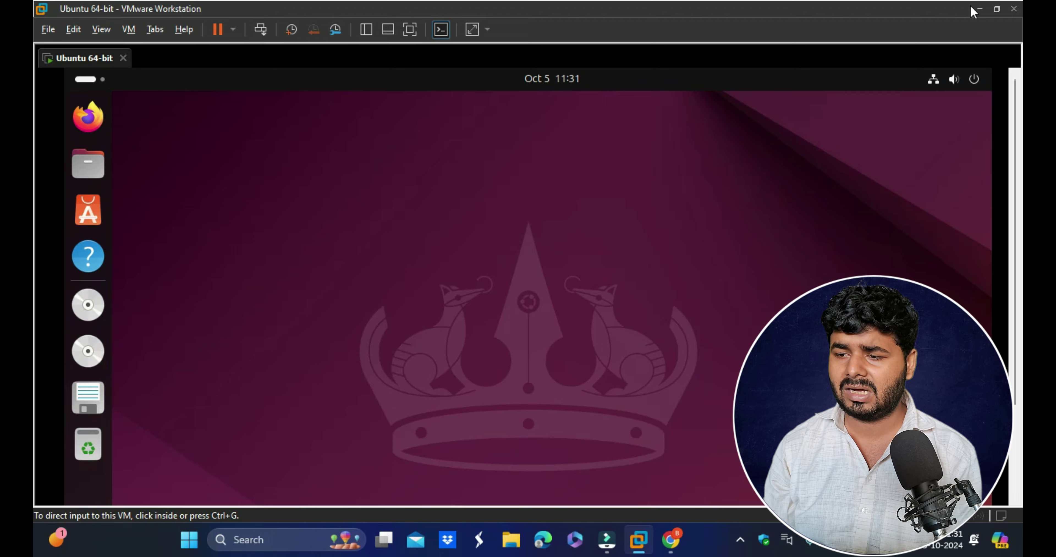
# - Toggle the VM's full screen again, restore down VMware, minimize Chrome, and reposition the VMware window
pyautogui.click(979, 9)
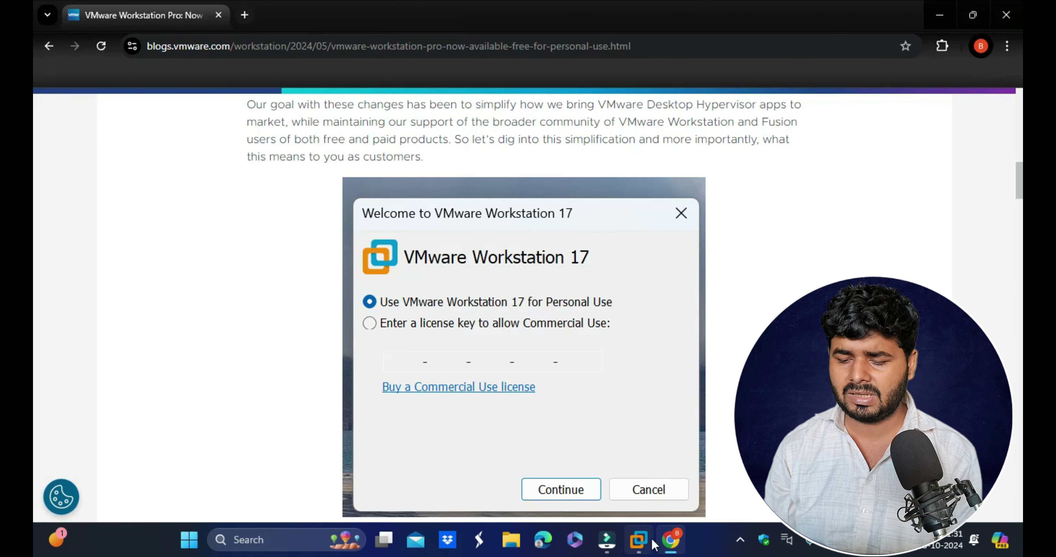
pyautogui.click(641, 539)
pyautogui.click(409, 30)
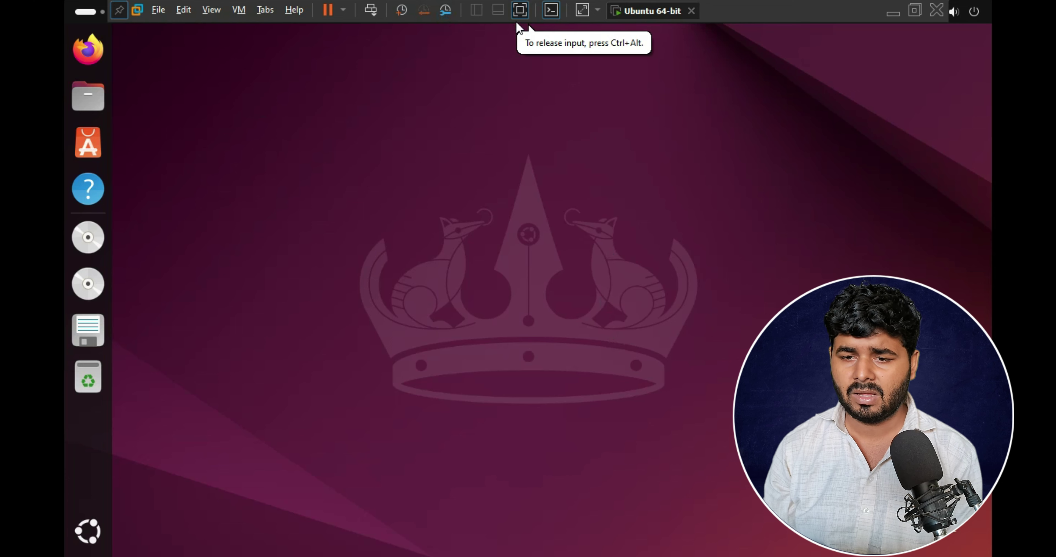
pyautogui.click(521, 11)
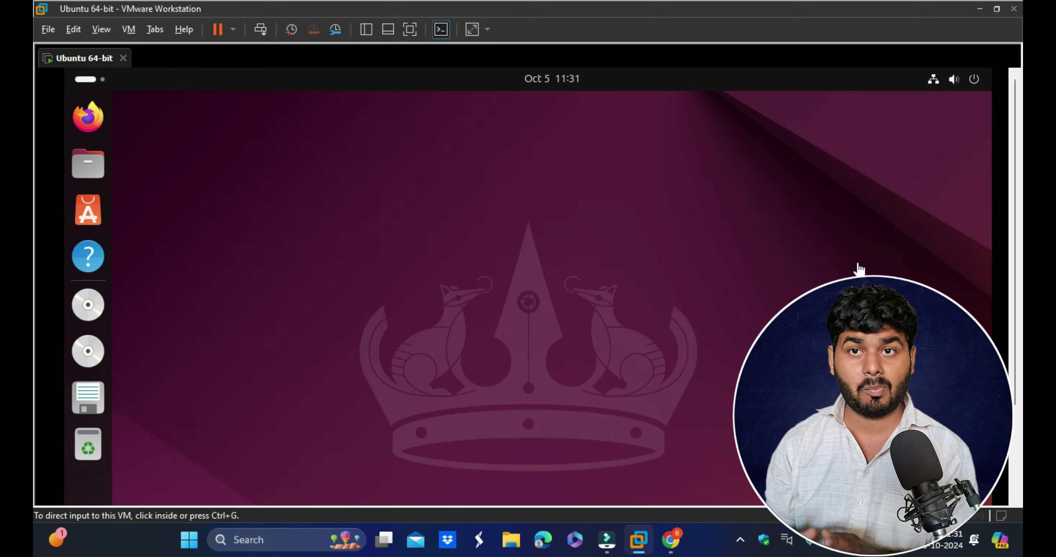
pyautogui.click(996, 9)
pyautogui.click(931, 10)
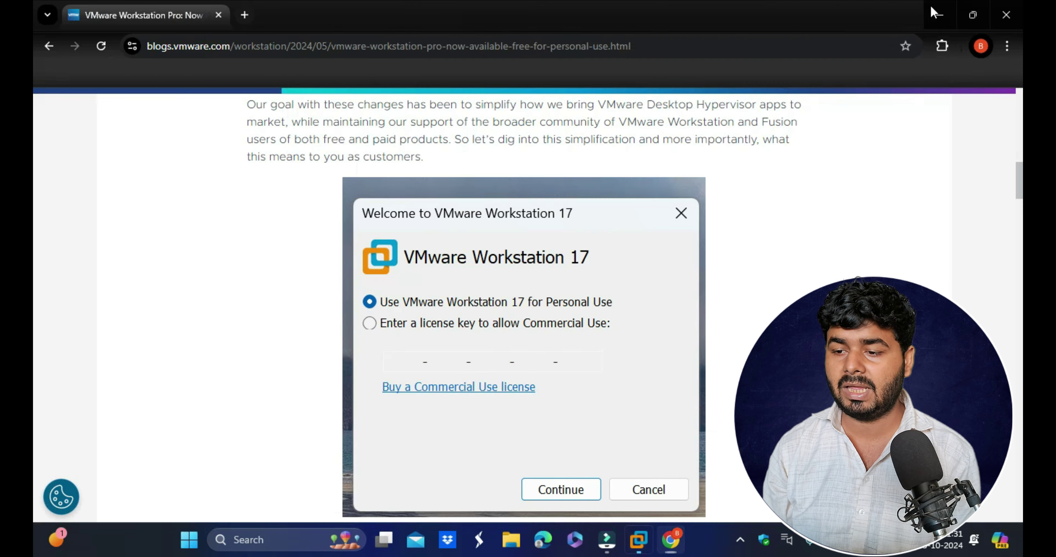
pyautogui.moveTo(759, 60); pyautogui.dragTo(801, 68)
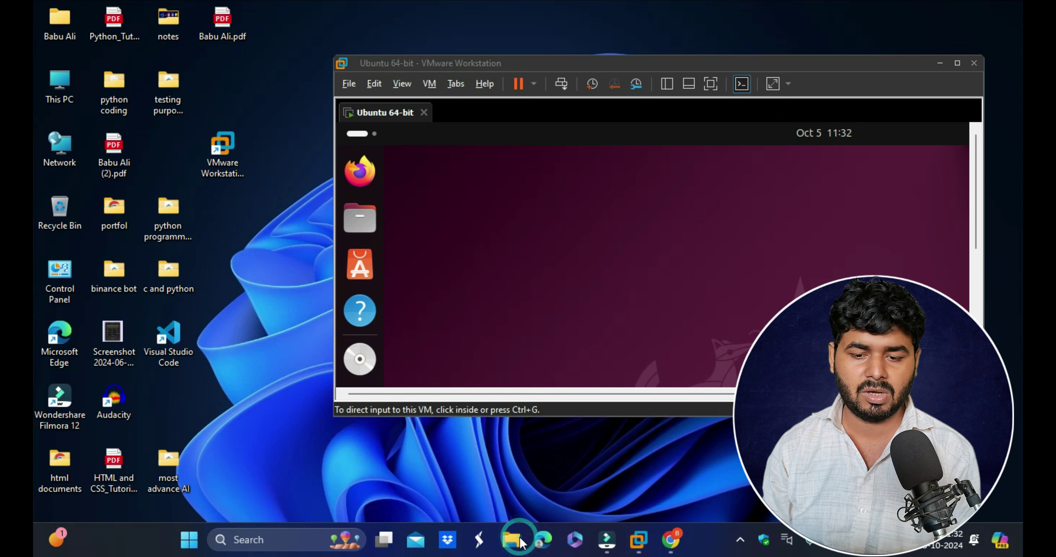
# - Open and minimize This PC in File Explorer twice, nudge the VMware window, and maximize it
pyautogui.click(511, 540)
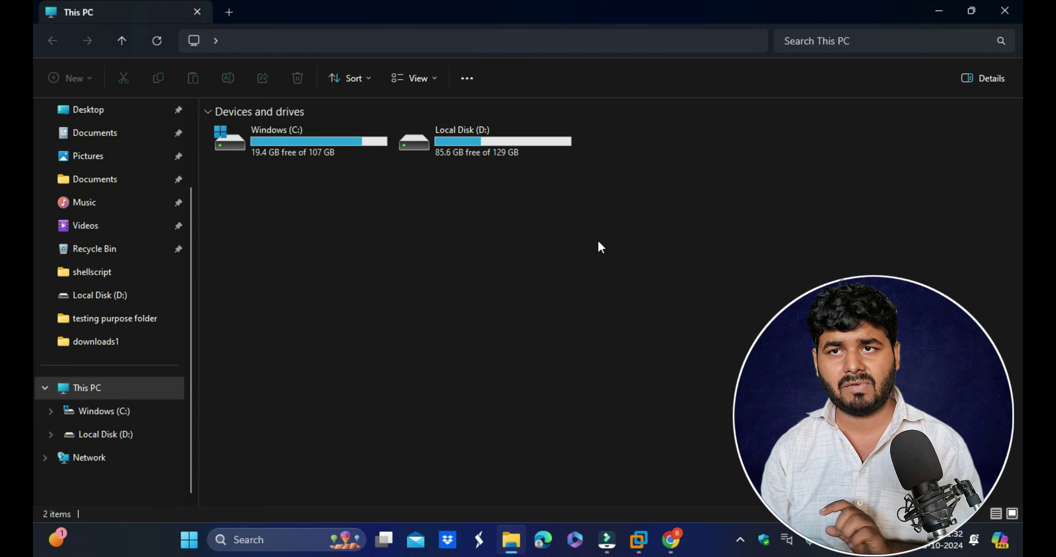
pyautogui.click(939, 12)
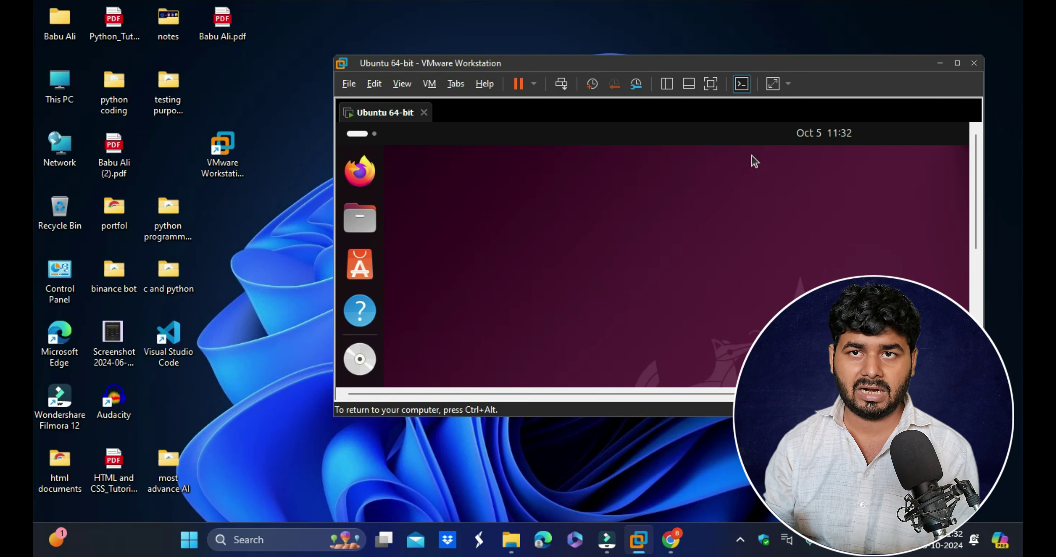
pyautogui.moveTo(860, 65)
pyautogui.mouseDown()
pyautogui.moveTo(872, 74)
pyautogui.moveTo(856, 68)
pyautogui.mouseUp()
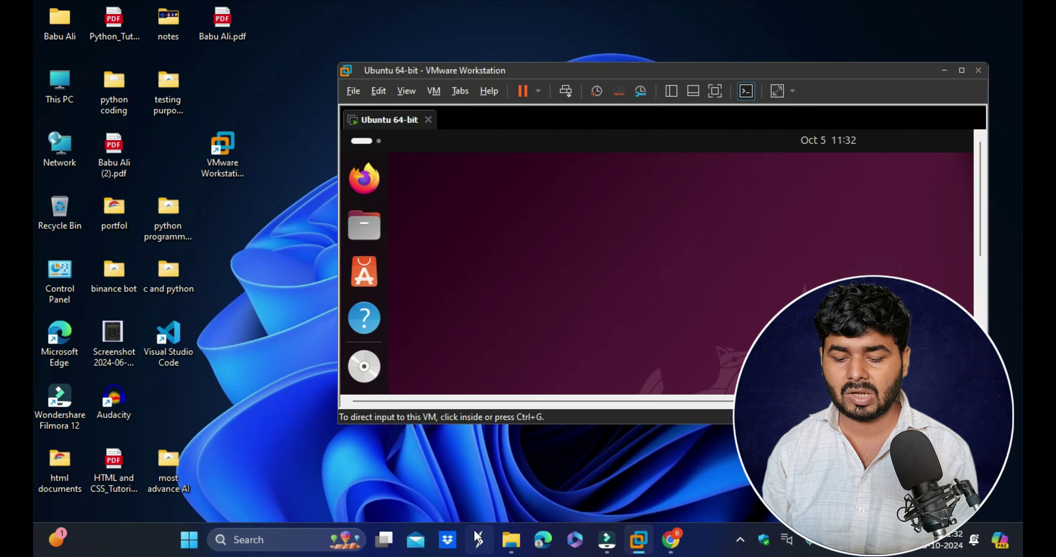
pyautogui.click(509, 540)
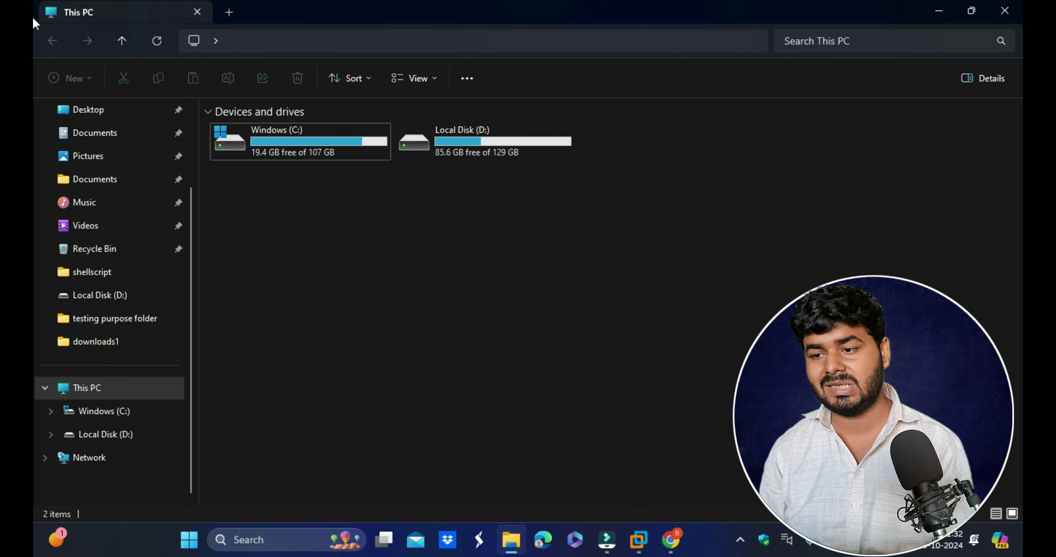
pyautogui.click(939, 11)
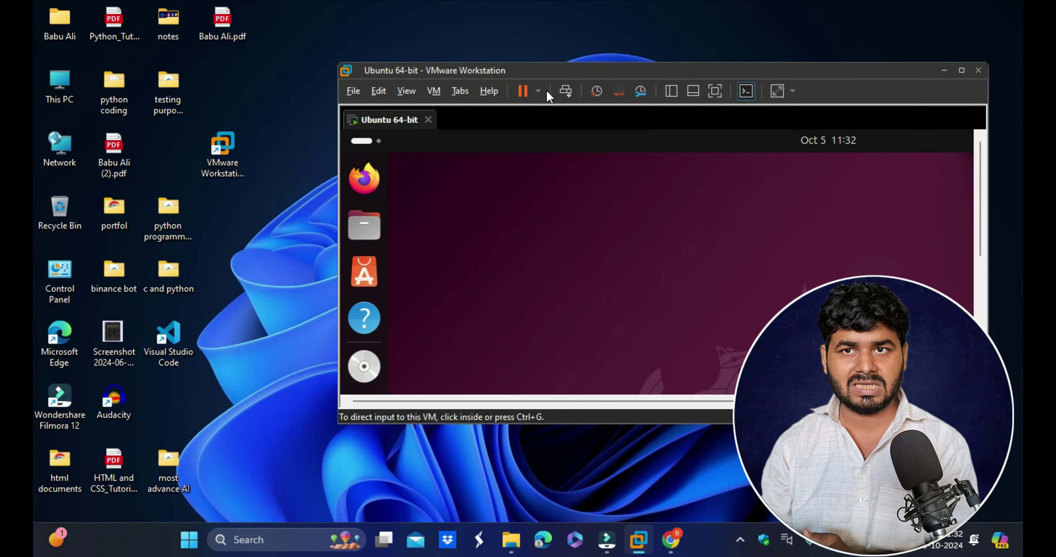
pyautogui.click(960, 71)
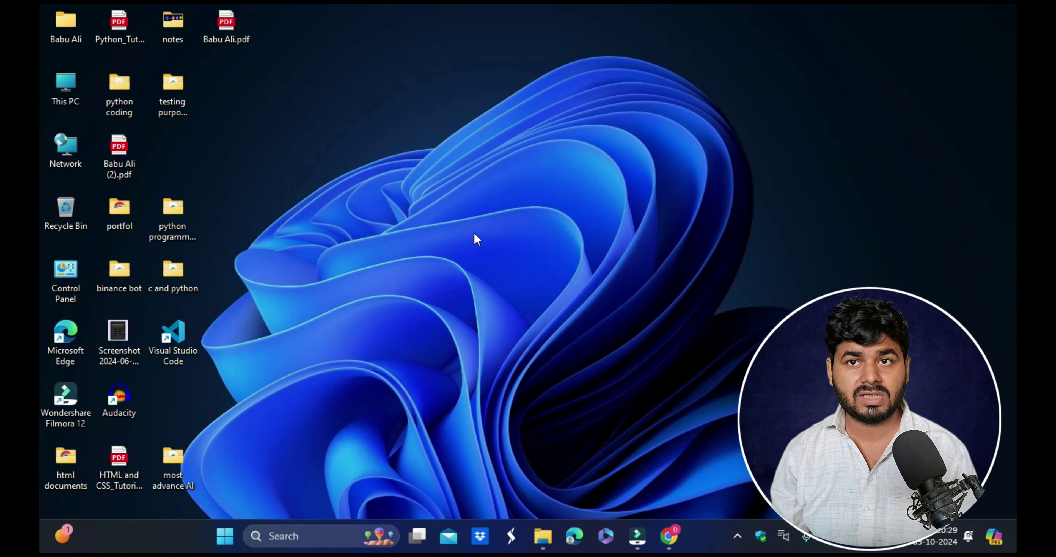
# - Search Google for 'vmware workstation download' and open the VMware Blogs free-for-personal-use article
pyautogui.click(675, 538)
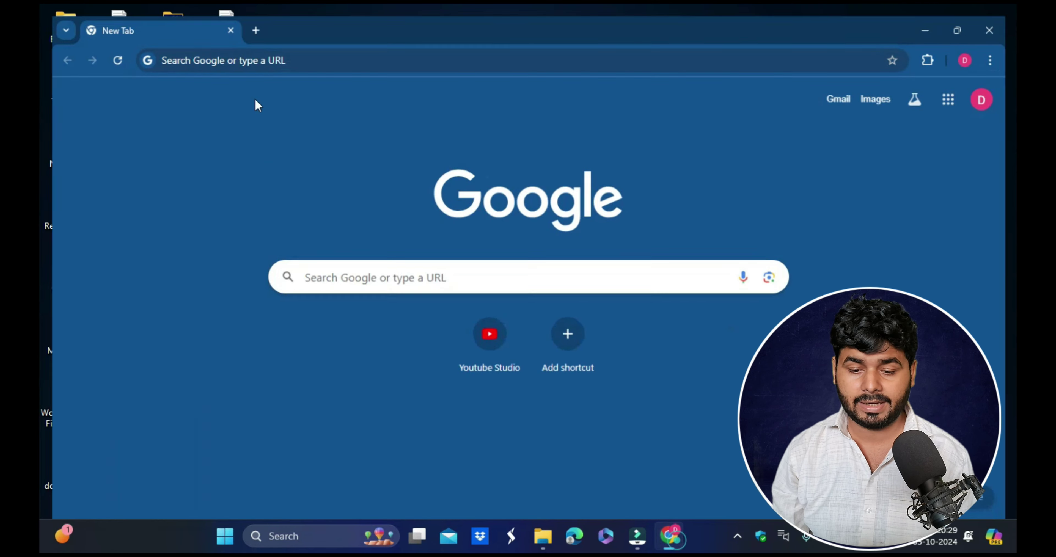
pyautogui.click(413, 277)
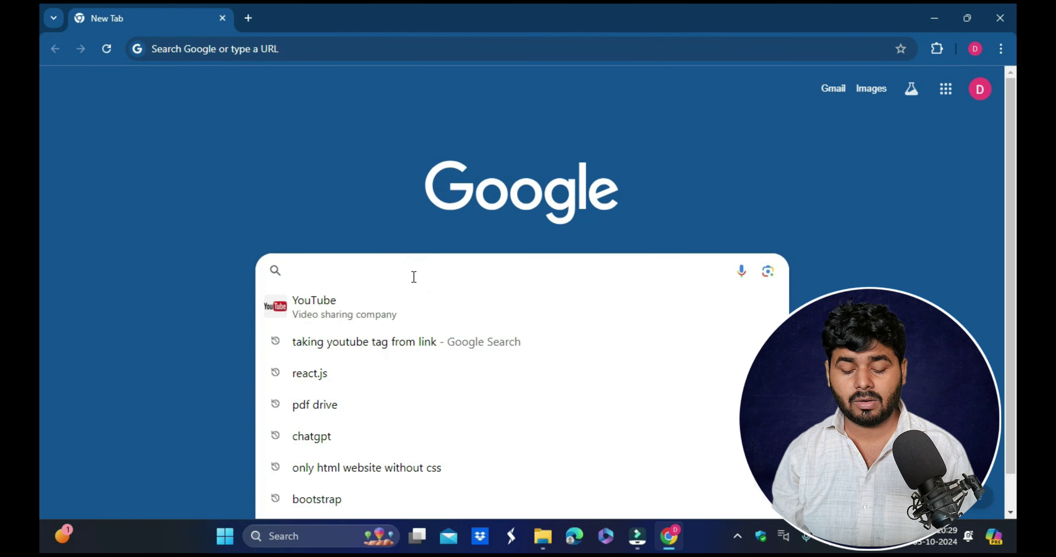
pyautogui.write('vmware')
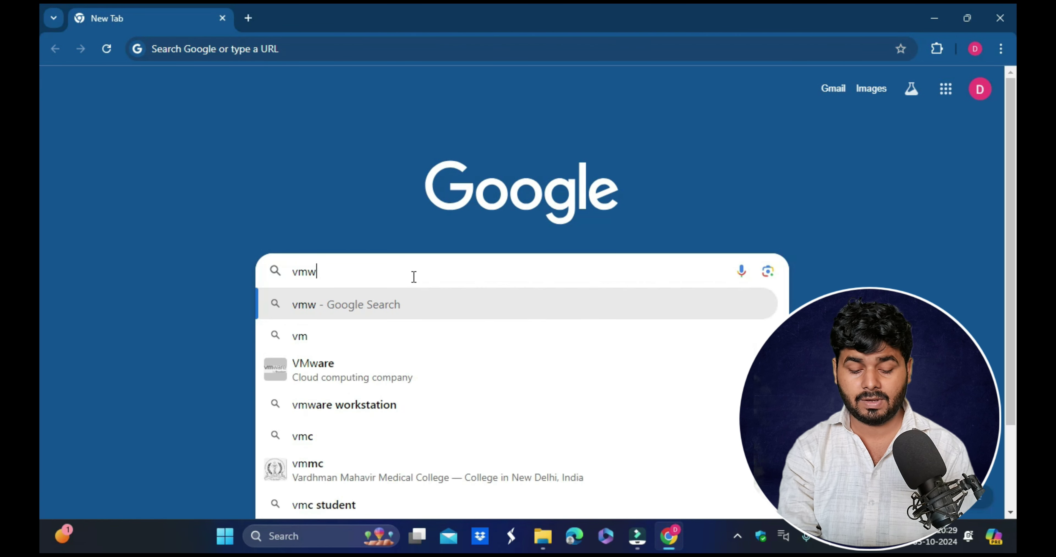
pyautogui.press('Down')
pyautogui.press('Down')
pyautogui.press('Down')
pyautogui.press('Down')
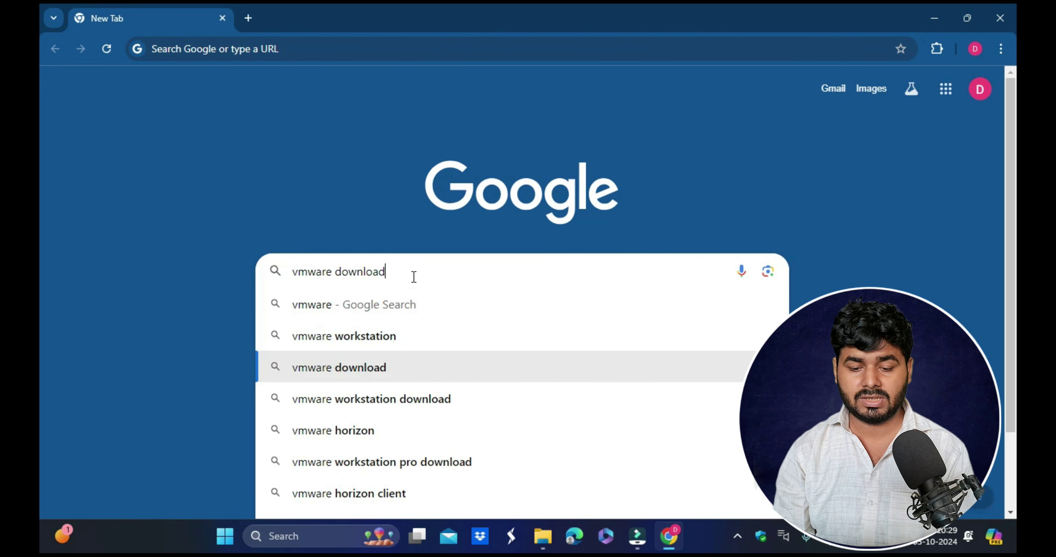
pyautogui.press('Return')
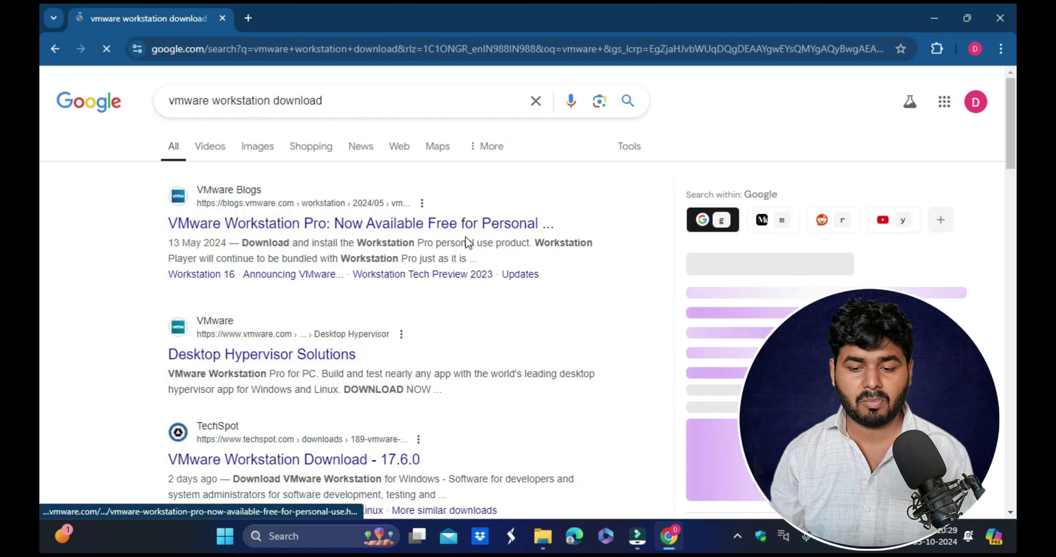
pyautogui.click(413, 229)
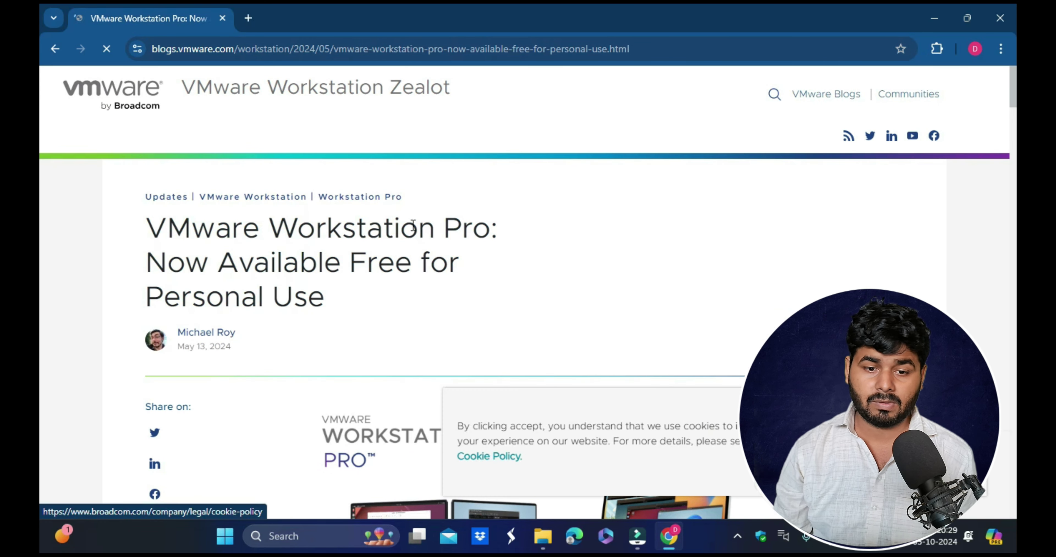
pyautogui.moveTo(61, 98); pyautogui.dragTo(189, 94)
pyautogui.click(317, 127)
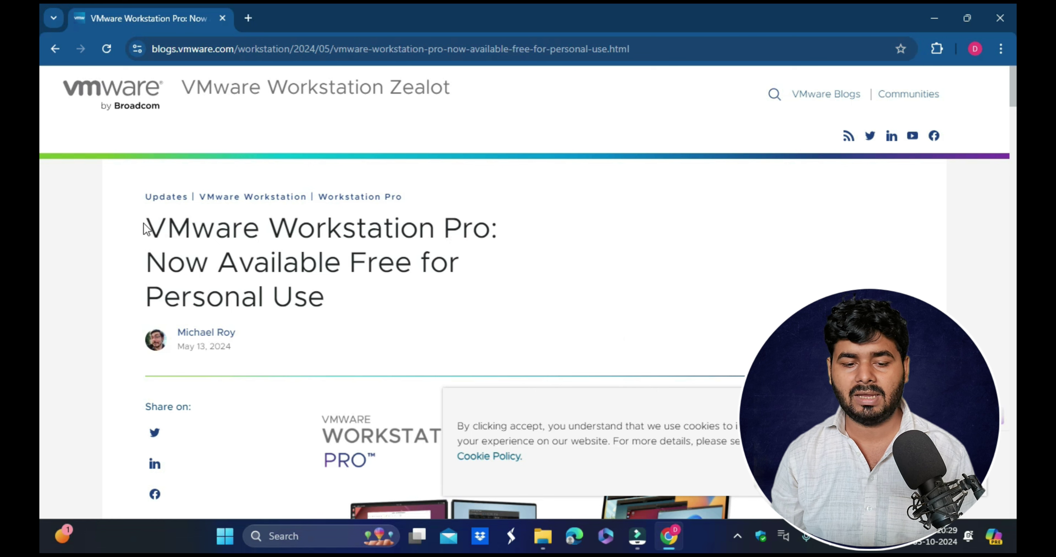
pyautogui.click(248, 20)
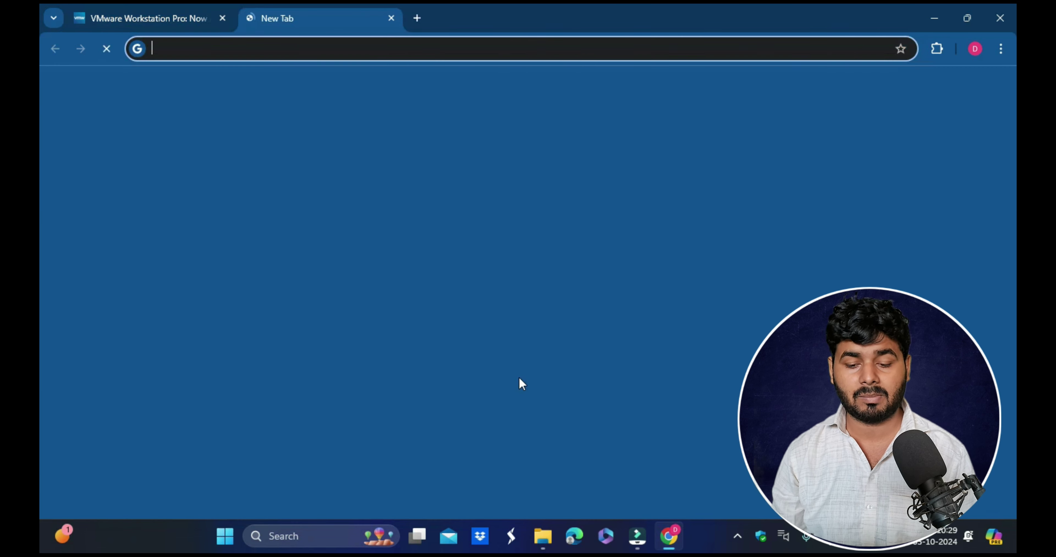
pyautogui.click(436, 271)
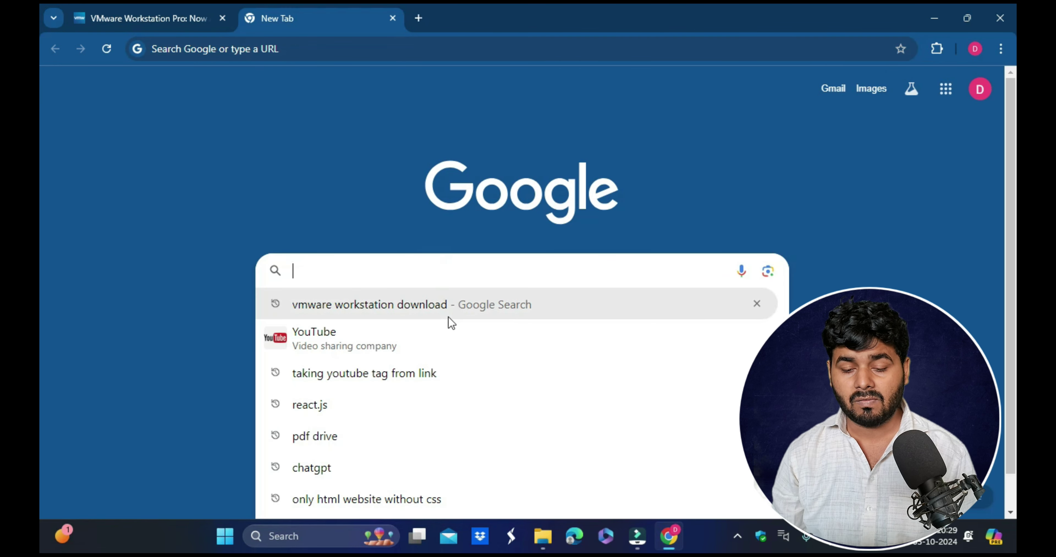
pyautogui.click(448, 306)
pyautogui.scroll(-5, 349, 442)
pyautogui.moveTo(200, 246); pyautogui.dragTo(375, 245)
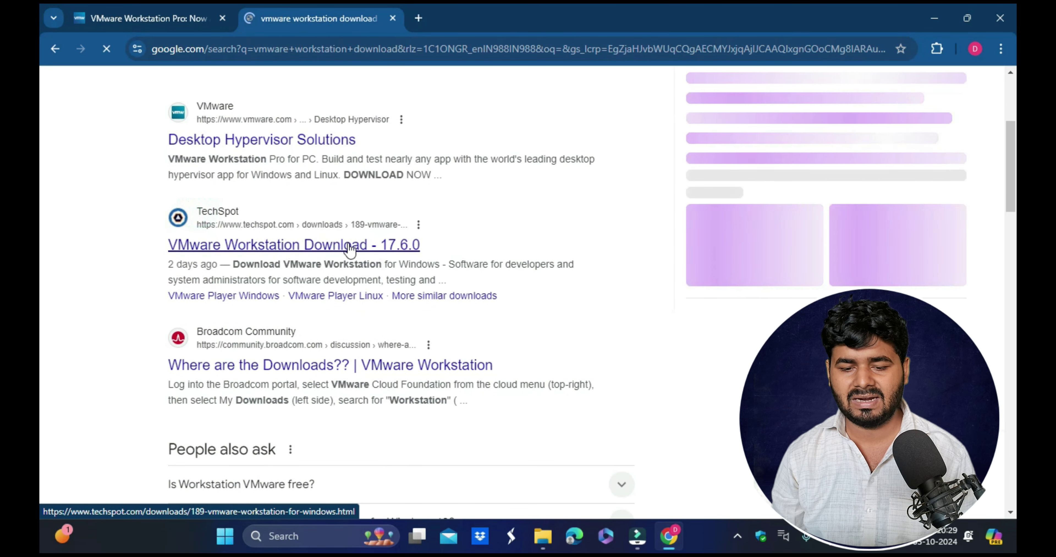
pyautogui.click(373, 245)
pyautogui.click(137, 12)
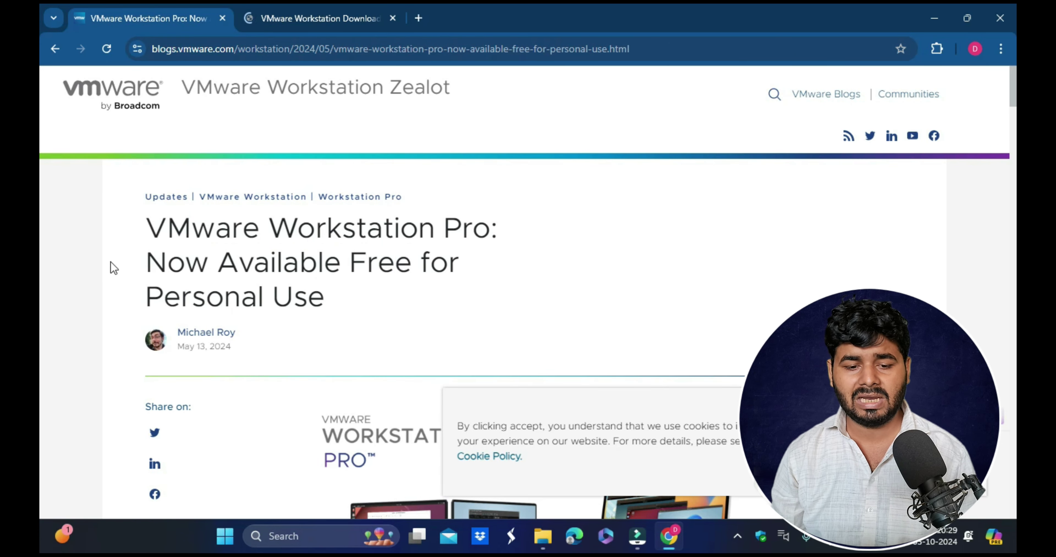
pyautogui.click(368, 10)
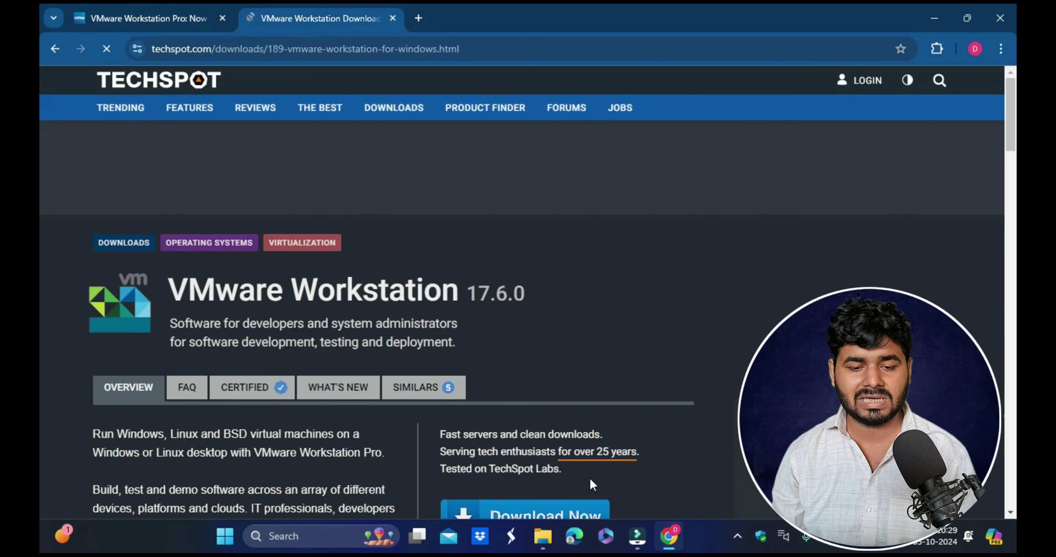
pyautogui.scroll(-5, 589, 477)
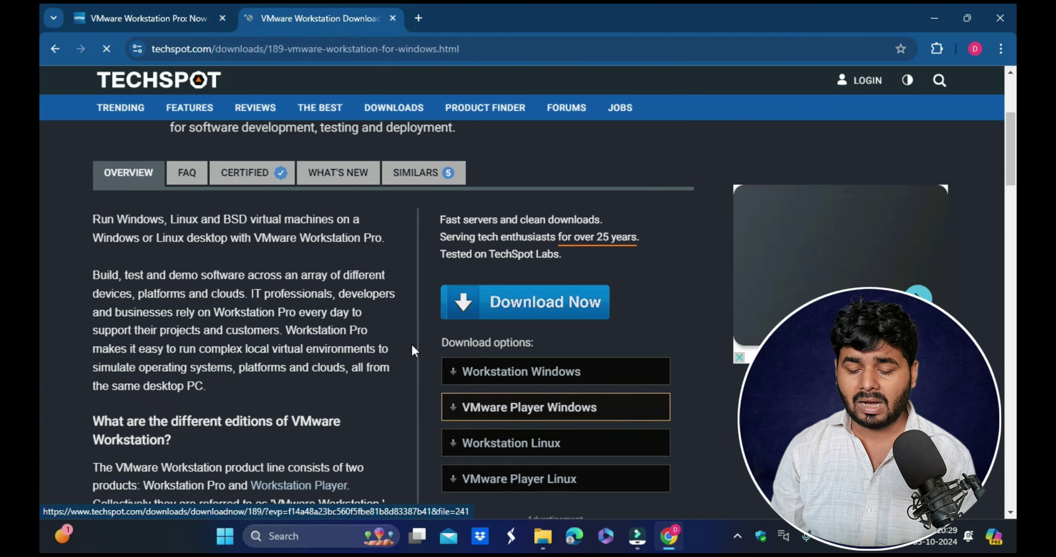
pyautogui.click(393, 19)
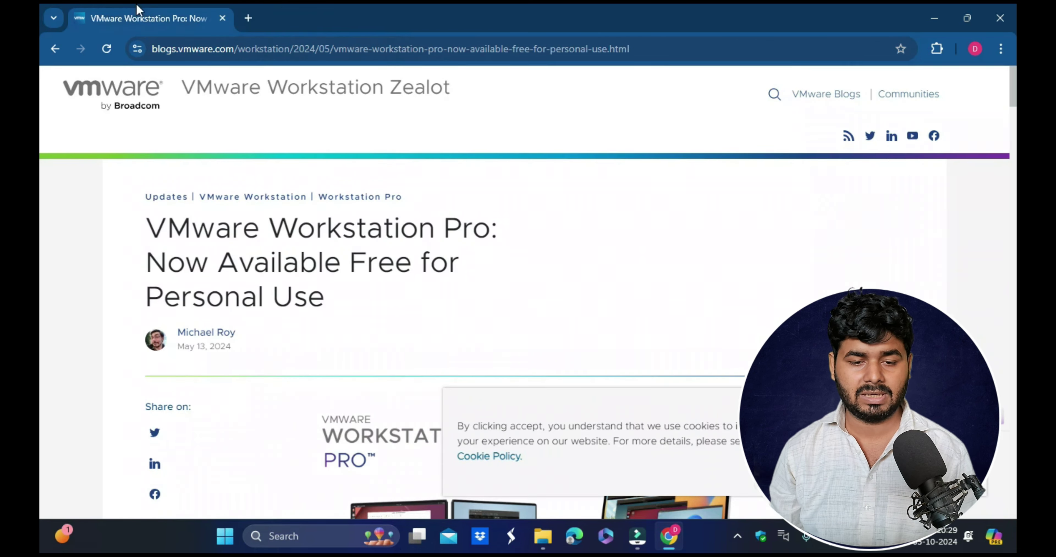
pyautogui.moveTo(141, 239); pyautogui.dragTo(409, 333)
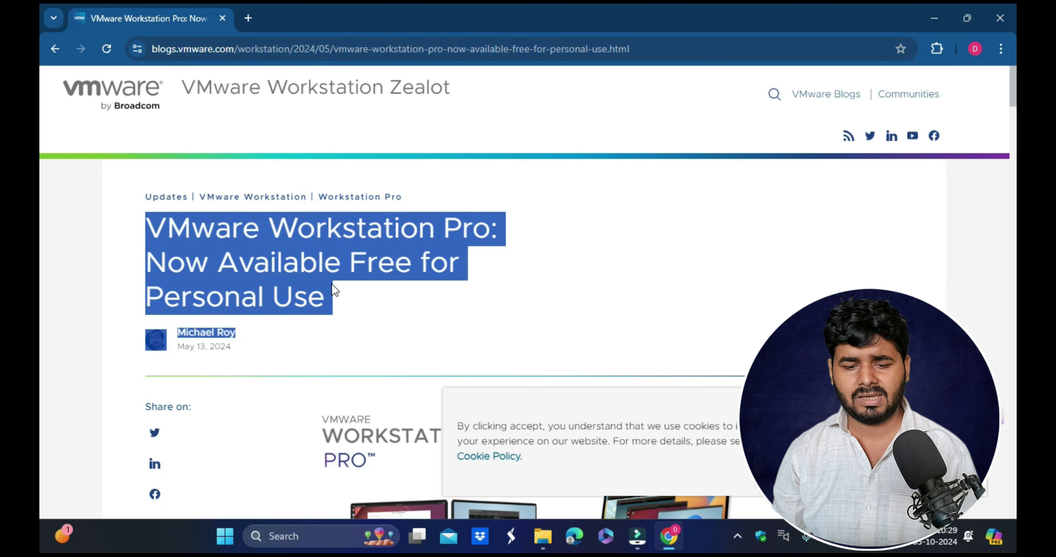
pyautogui.click(270, 254)
pyautogui.moveTo(268, 229); pyautogui.dragTo(531, 227)
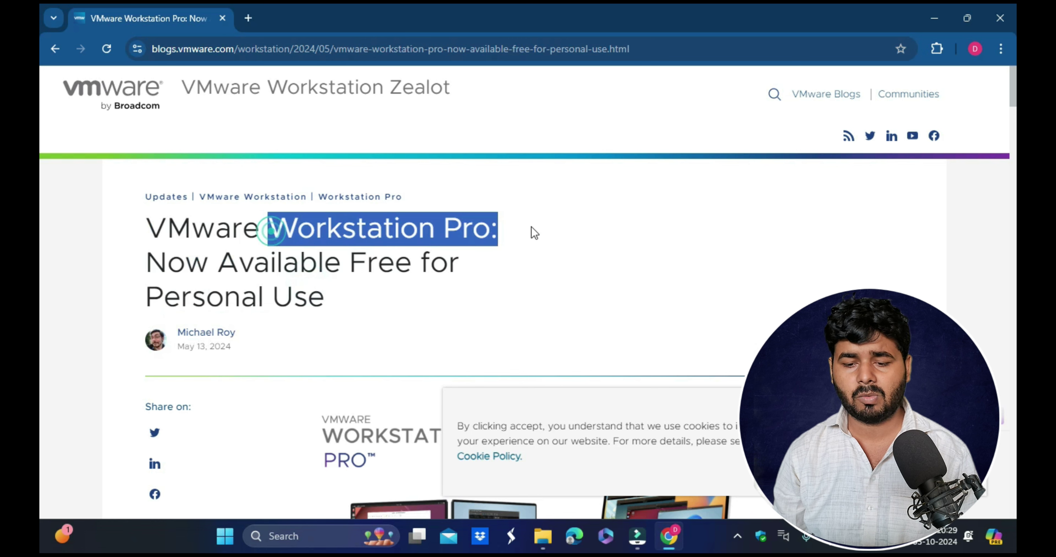
pyautogui.click(363, 353)
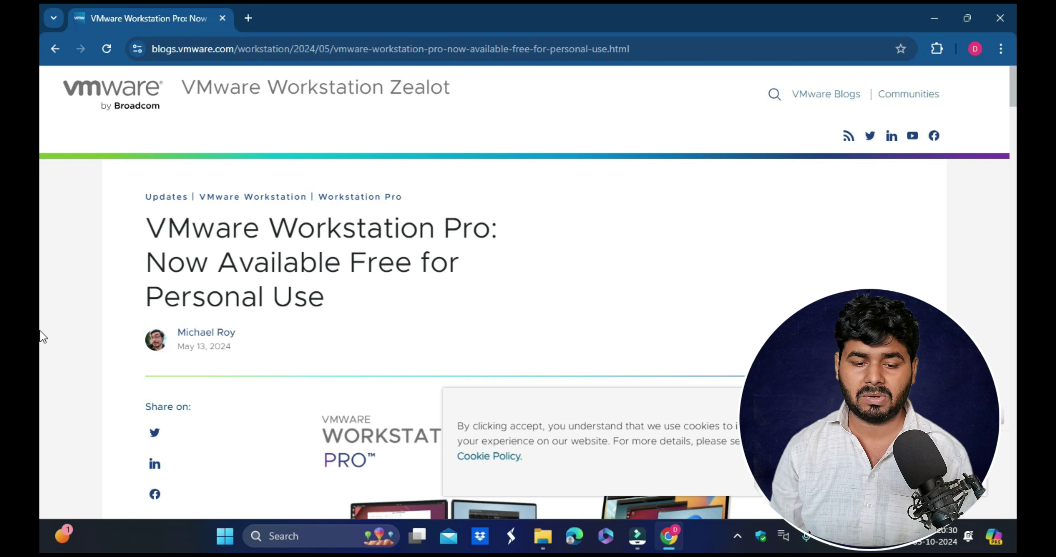
# - Highlight 'VMware Workstation Pro' in the article title and scroll through the post
pyautogui.moveTo(147, 220); pyautogui.dragTo(545, 241)
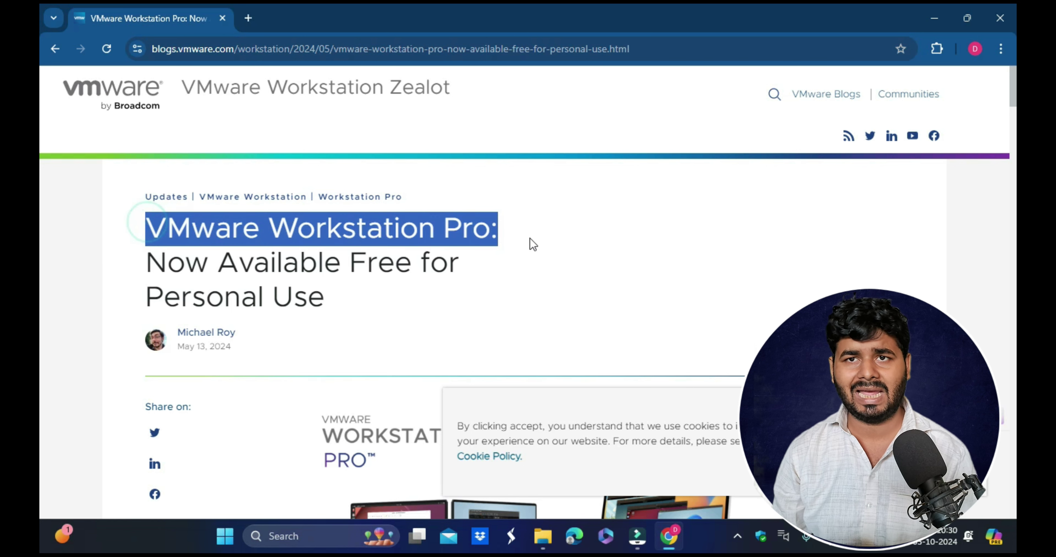
pyautogui.click(336, 303)
pyautogui.moveTo(146, 225); pyautogui.dragTo(472, 217)
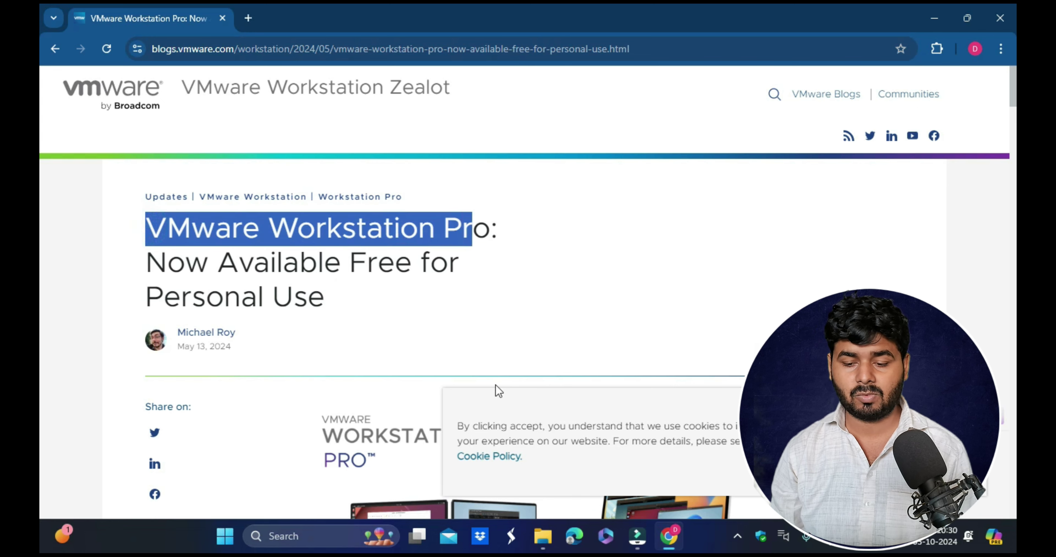
pyautogui.scroll(-8, 496, 391)
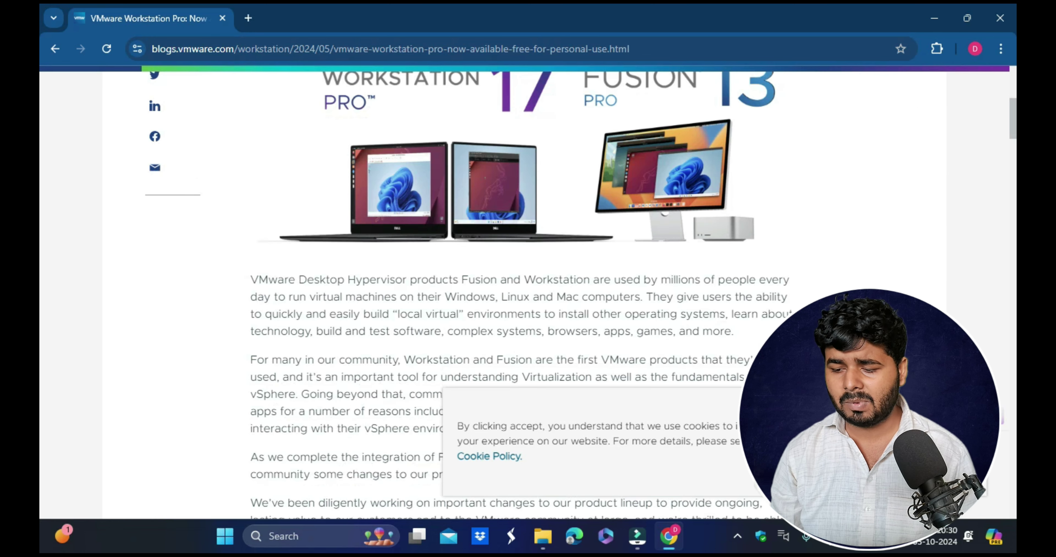
pyautogui.scroll(6, 533, 273)
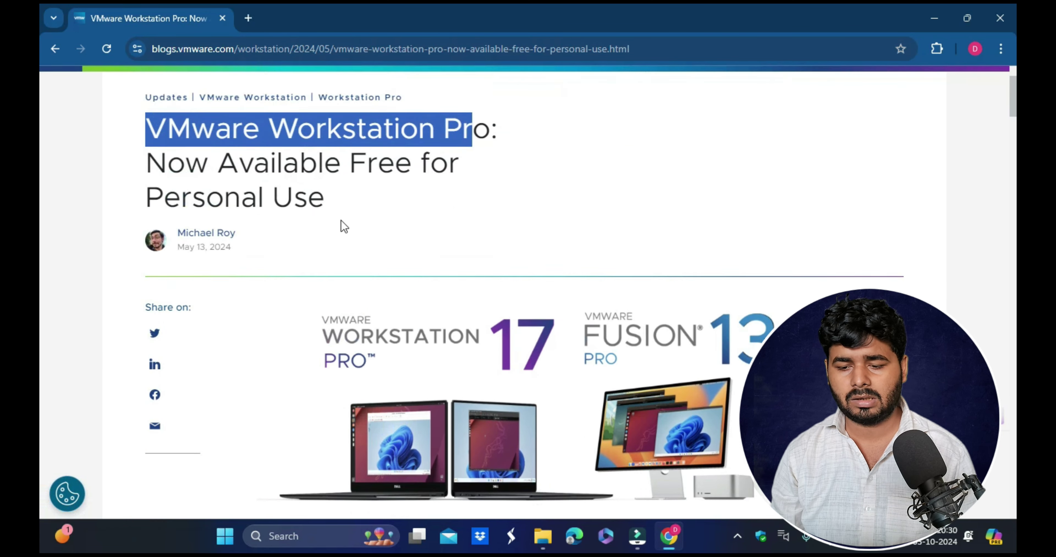
pyautogui.scroll(3, 341, 220)
pyautogui.click(476, 231)
pyautogui.moveTo(446, 224); pyautogui.dragTo(509, 227)
pyautogui.scroll(-5, 455, 306)
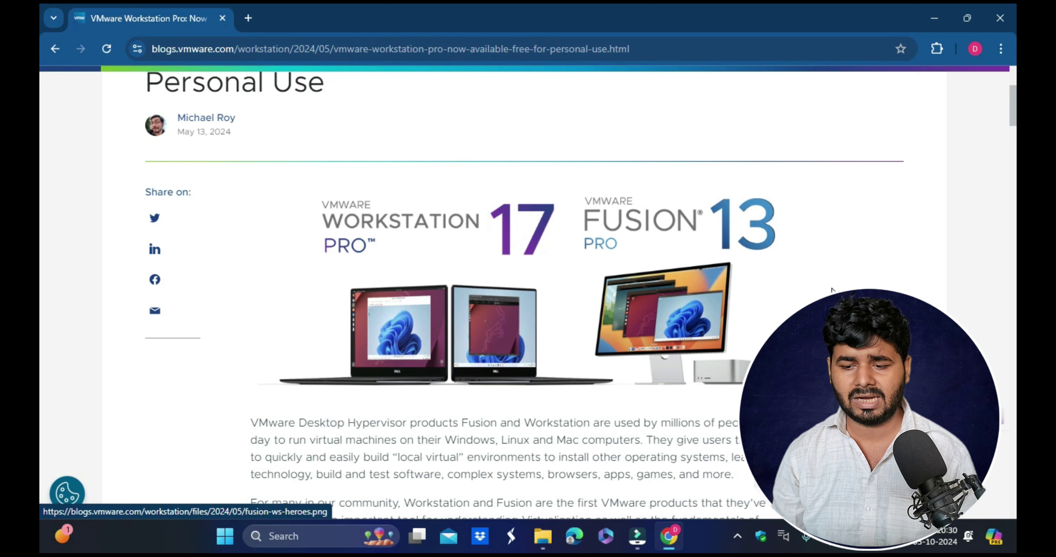
pyautogui.scroll(3, 615, 233)
pyautogui.scroll(-3, 394, 238)
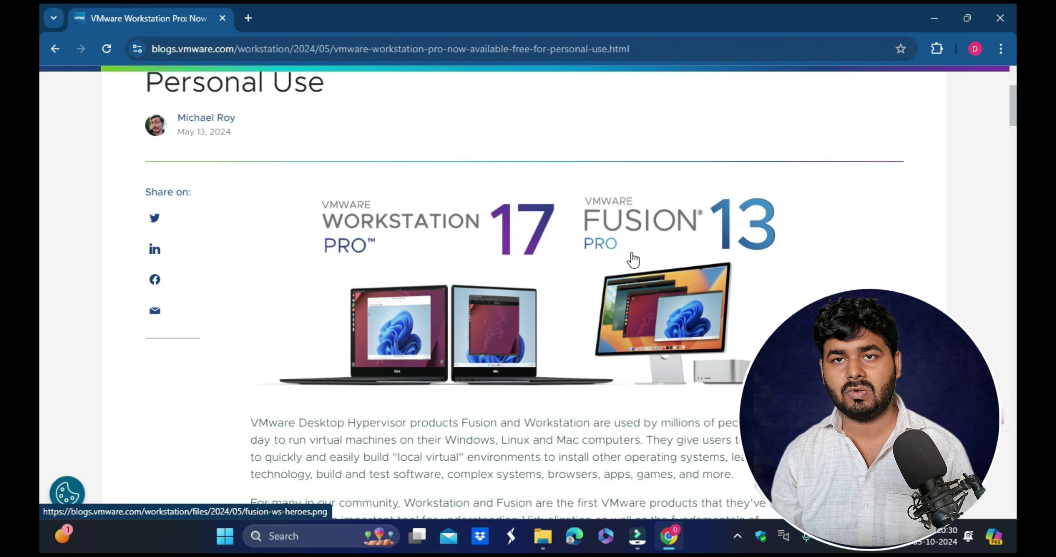
# - Hide the browser to show the desktop and bring it back, twice
pyautogui.click(934, 18)
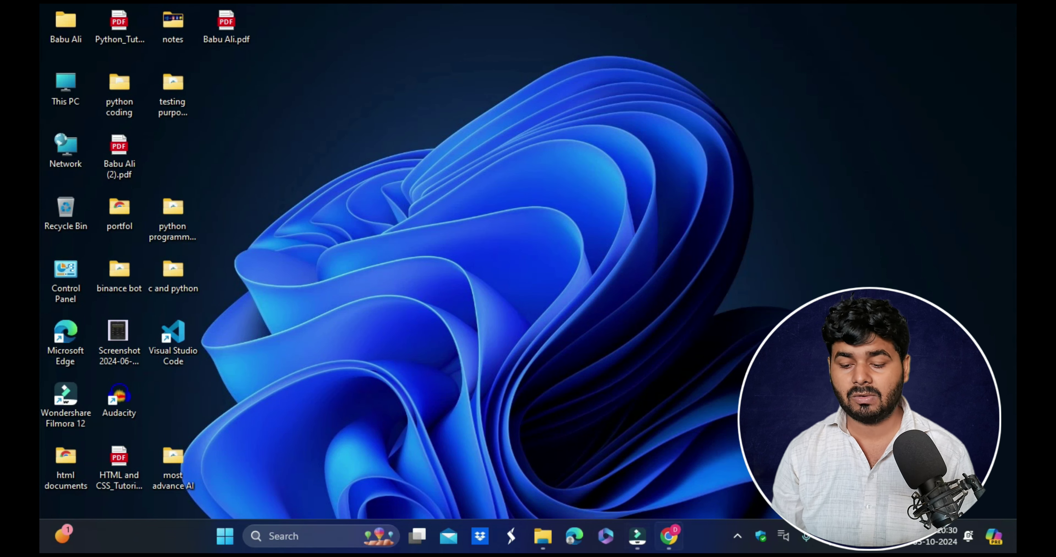
pyautogui.click(669, 537)
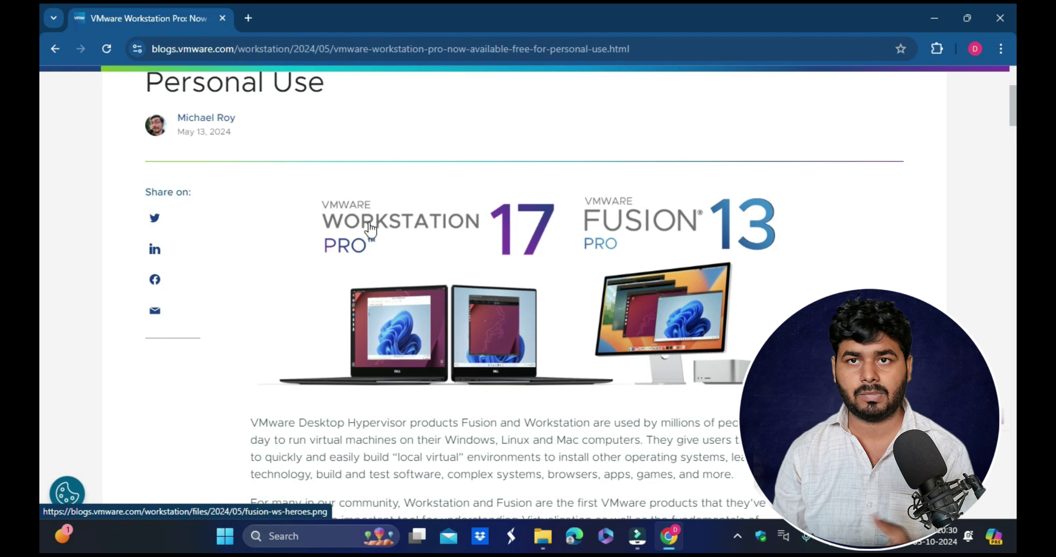
pyautogui.press('super+d')
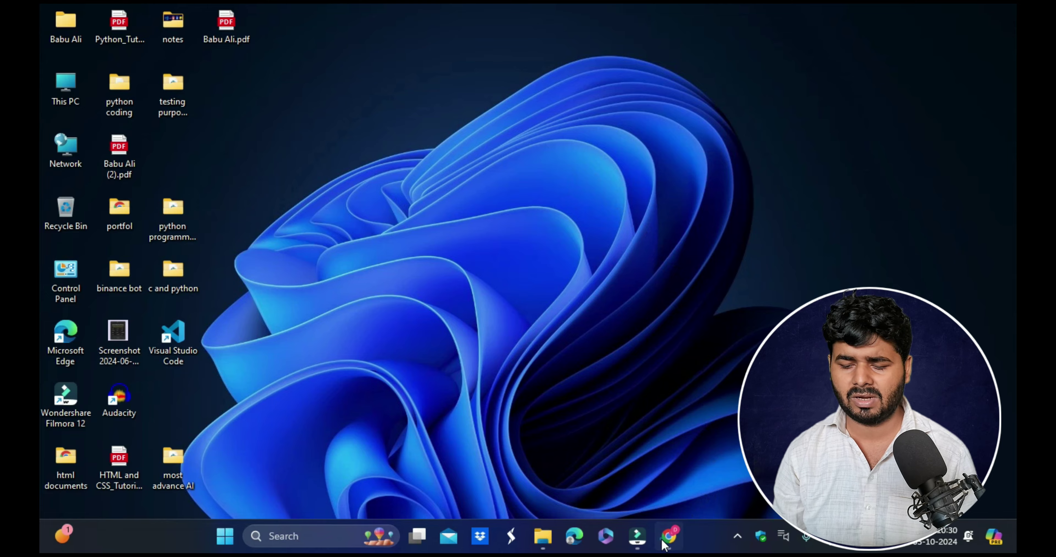
pyautogui.click(669, 535)
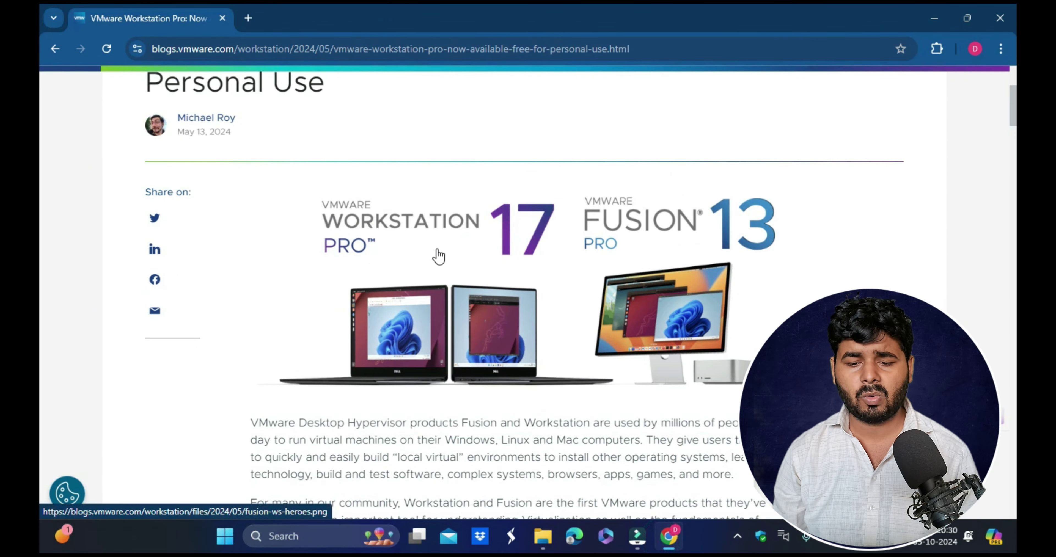
# - Scroll to the download links and follow 'VMware Workstation Pro Download'
pyautogui.scroll(-3, 474, 331)
pyautogui.scroll(3, 573, 228)
pyautogui.scroll(-4, 523, 354)
pyautogui.scroll(-10, 524, 353)
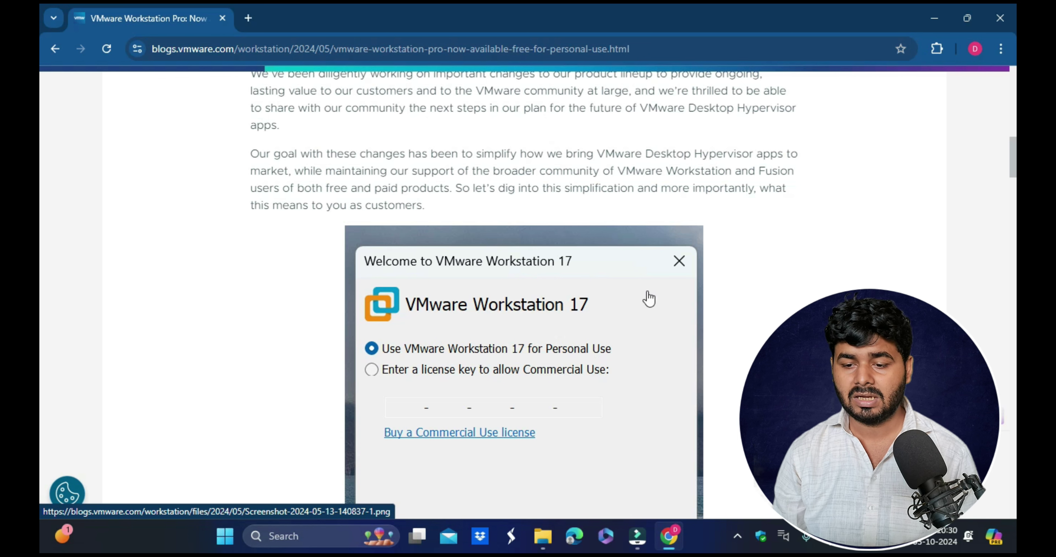
pyautogui.scroll(2, 572, 389)
pyautogui.scroll(-9, 519, 377)
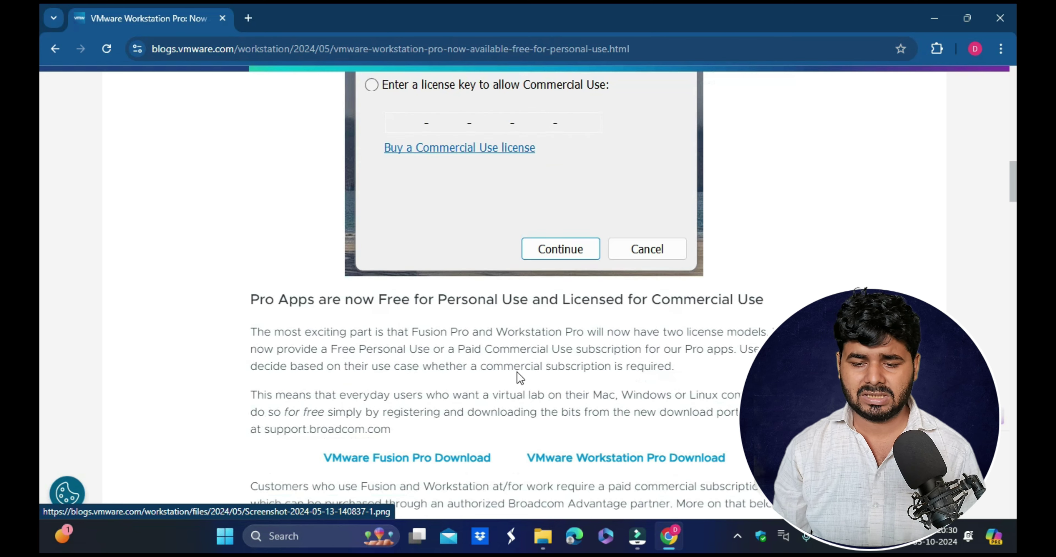
pyautogui.scroll(-3, 553, 330)
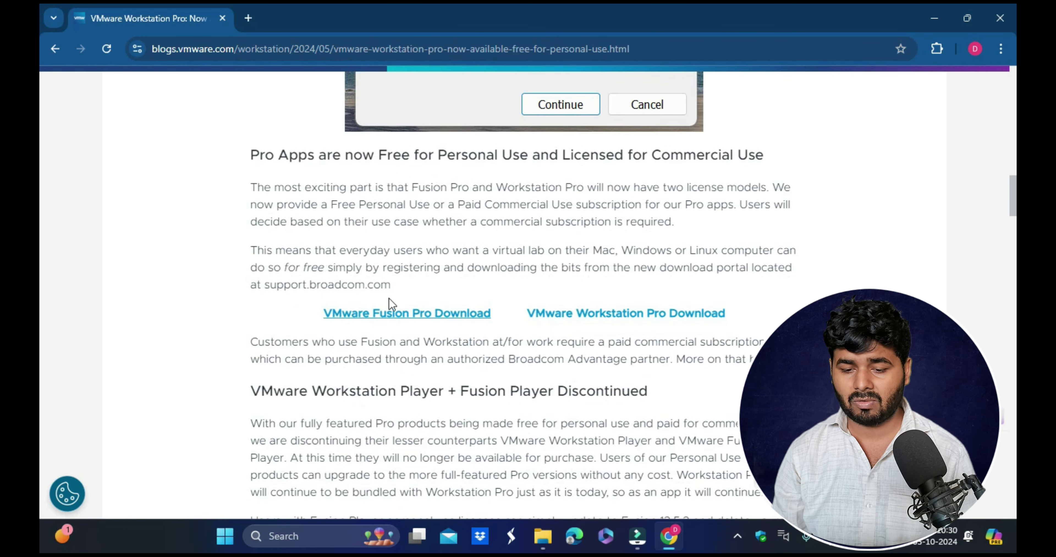
pyautogui.moveTo(520, 314); pyautogui.dragTo(754, 314)
pyautogui.click(773, 311)
# - Open the Workstation Pro download page and choose LOGIN > REGISTER for a new Broadcom account
pyautogui.click(651, 317)
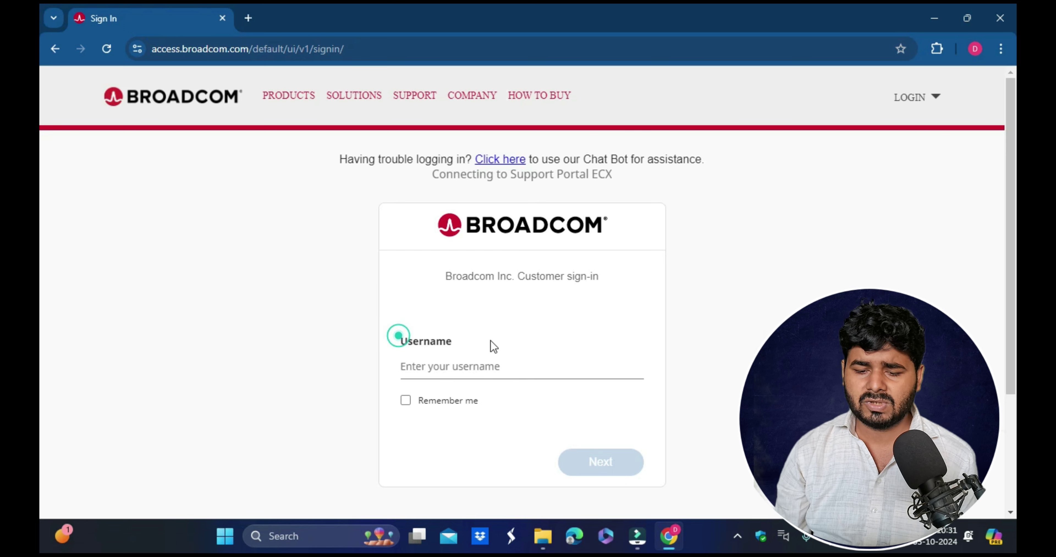
pyautogui.click(544, 339)
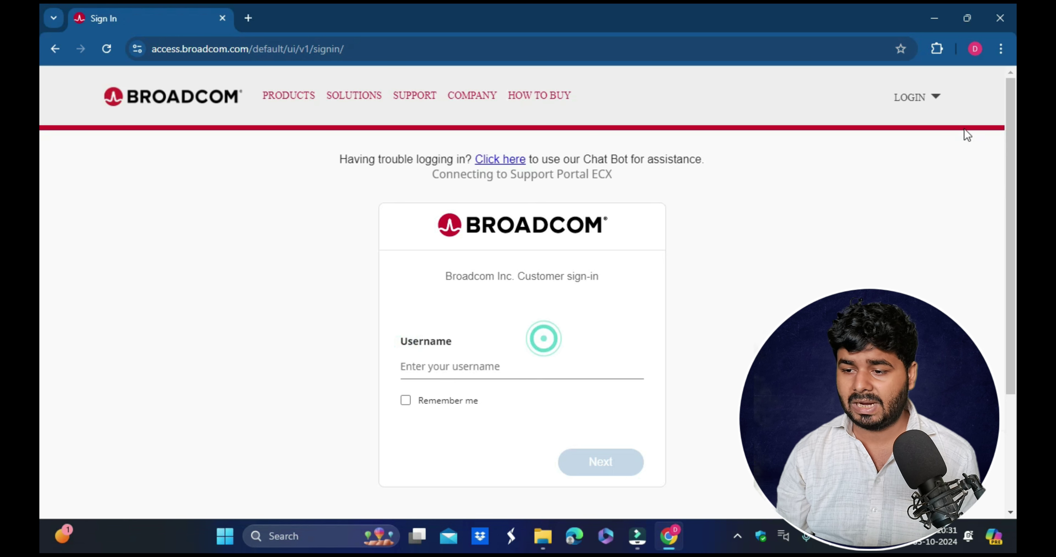
pyautogui.click(936, 99)
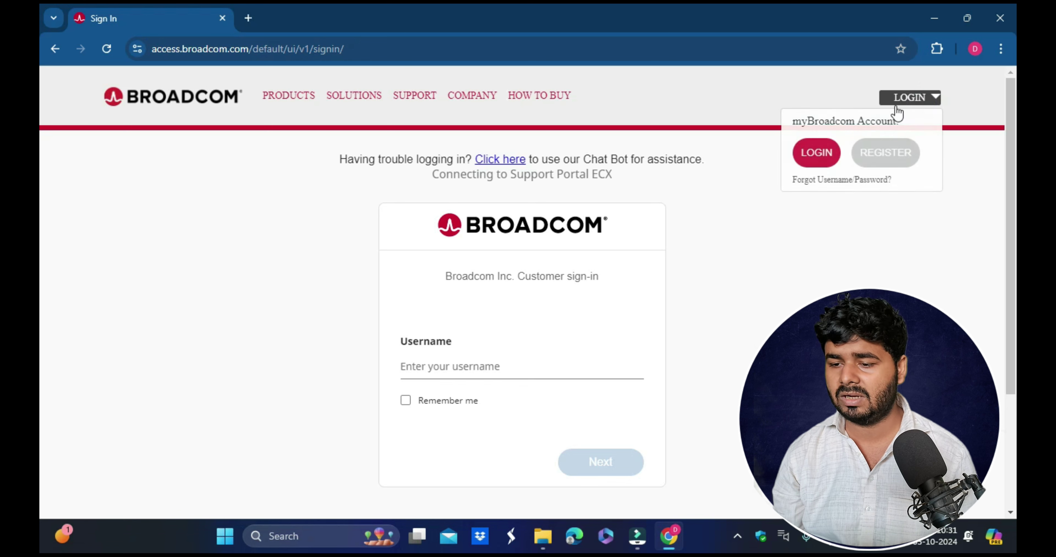
pyautogui.click(891, 155)
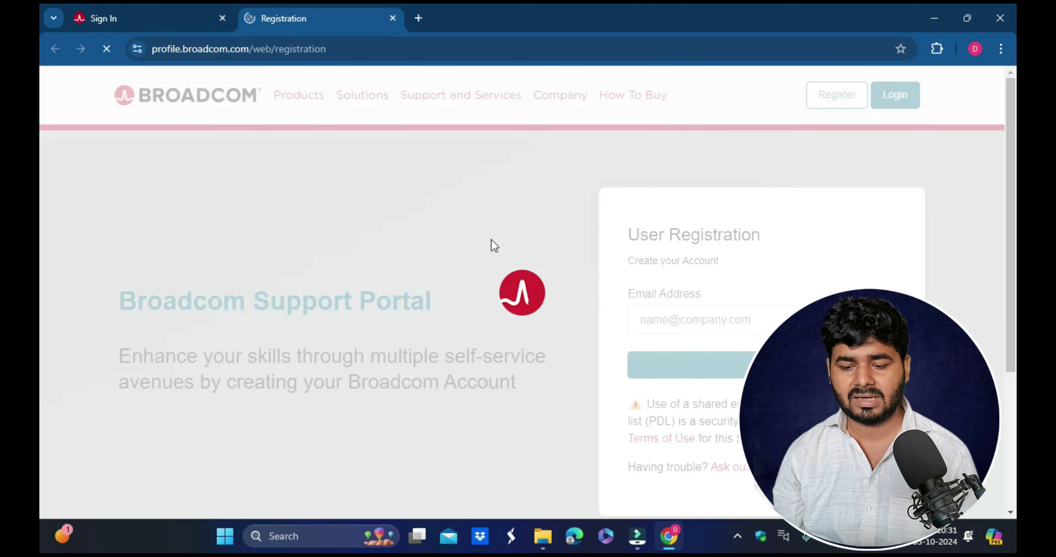
# - Start entering your e-mail address in the Email Address field
pyautogui.scroll(-3, 707, 328)
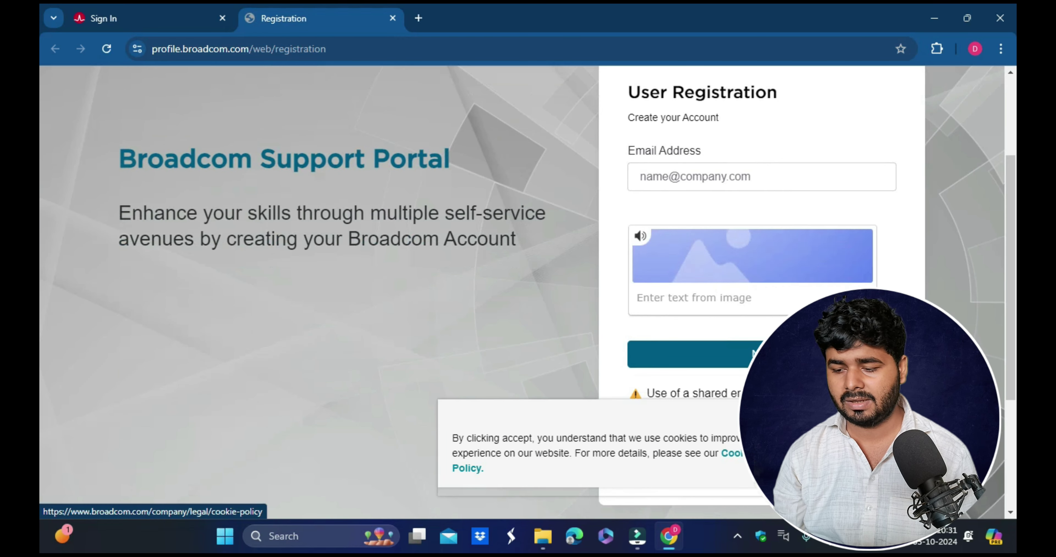
pyautogui.click(703, 179)
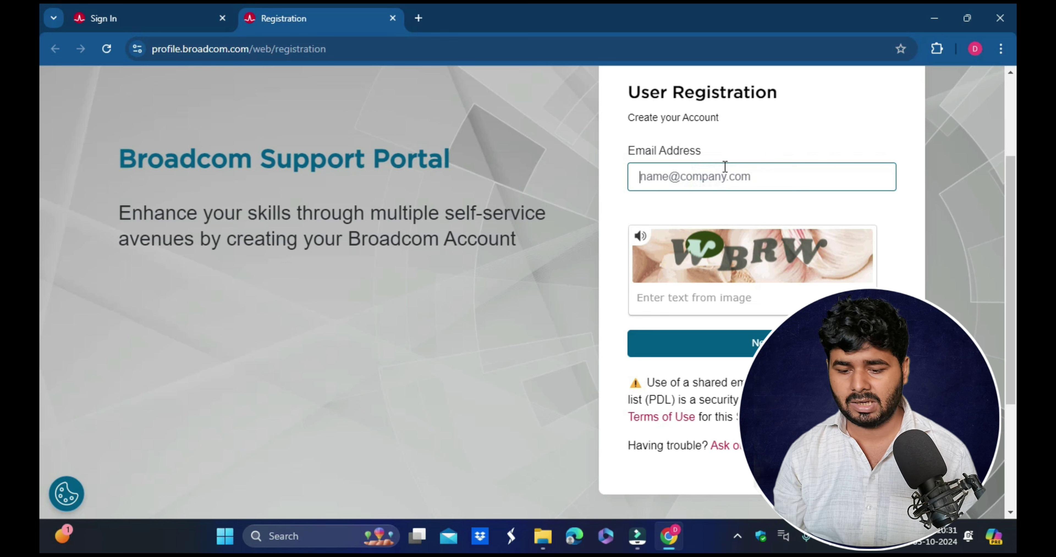
pyautogui.write('d')
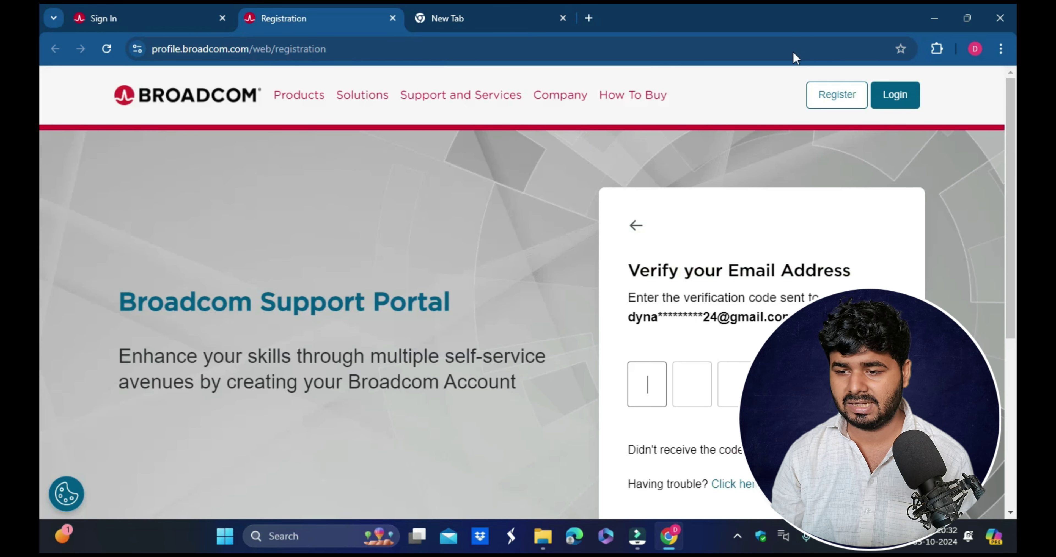
# - Switch to the new tab showing the Complete your Registration form
pyautogui.click(461, 9)
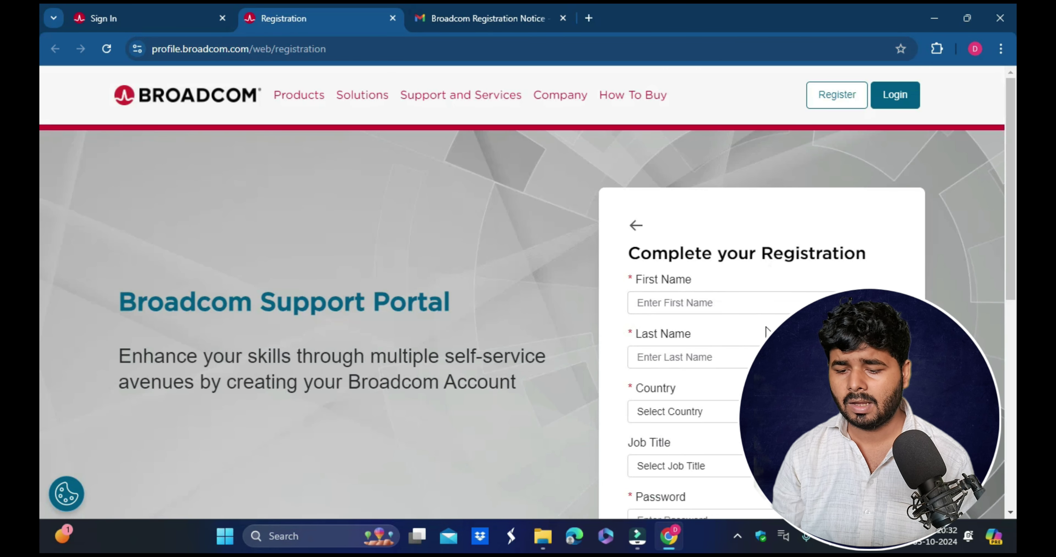
pyautogui.scroll(-3, 766, 331)
pyautogui.moveTo(627, 110); pyautogui.dragTo(861, 105)
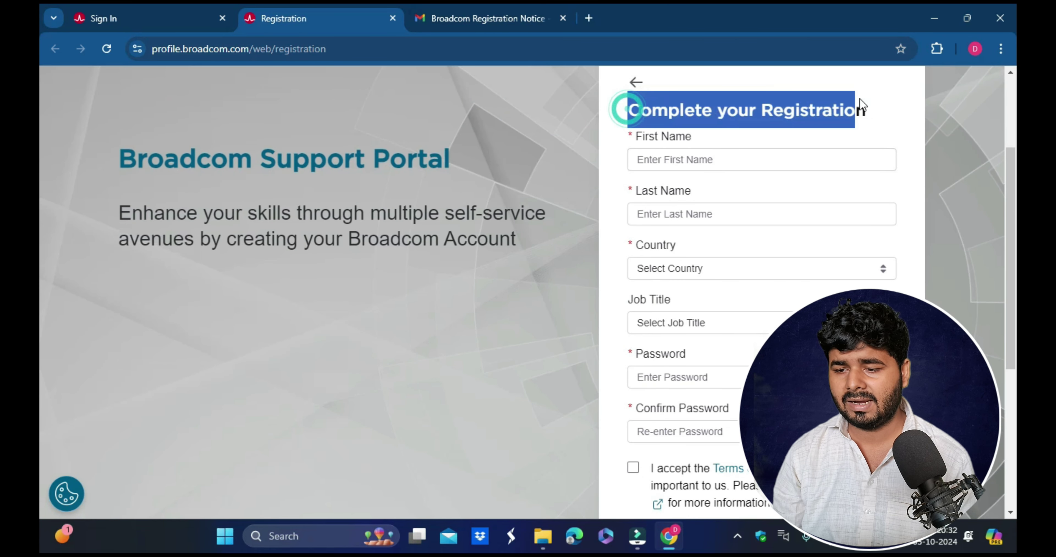
pyautogui.click(879, 100)
pyautogui.moveTo(630, 109); pyautogui.dragTo(886, 103)
pyautogui.click(885, 102)
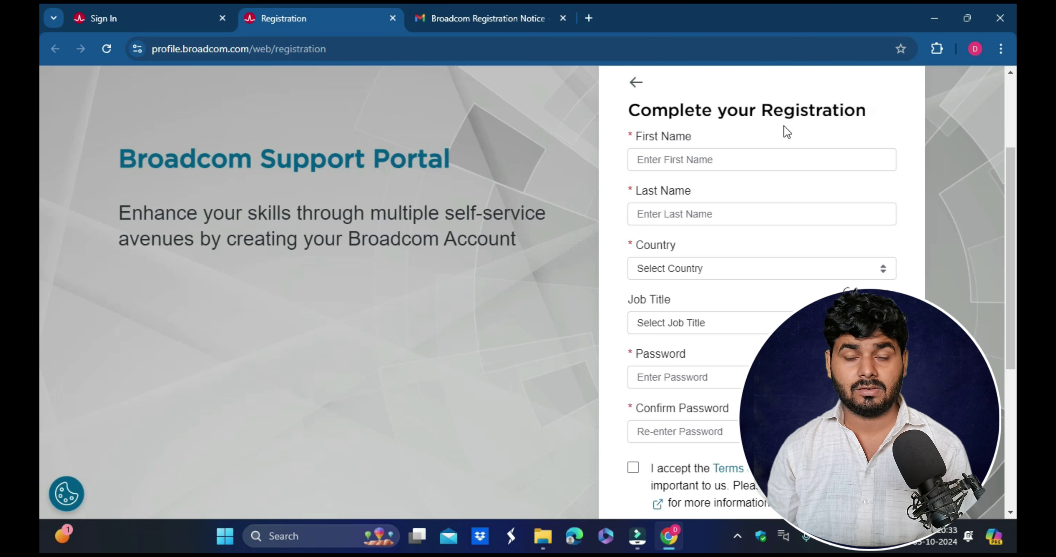
# - Enter the first and last name and choose India as the country
pyautogui.click(677, 160)
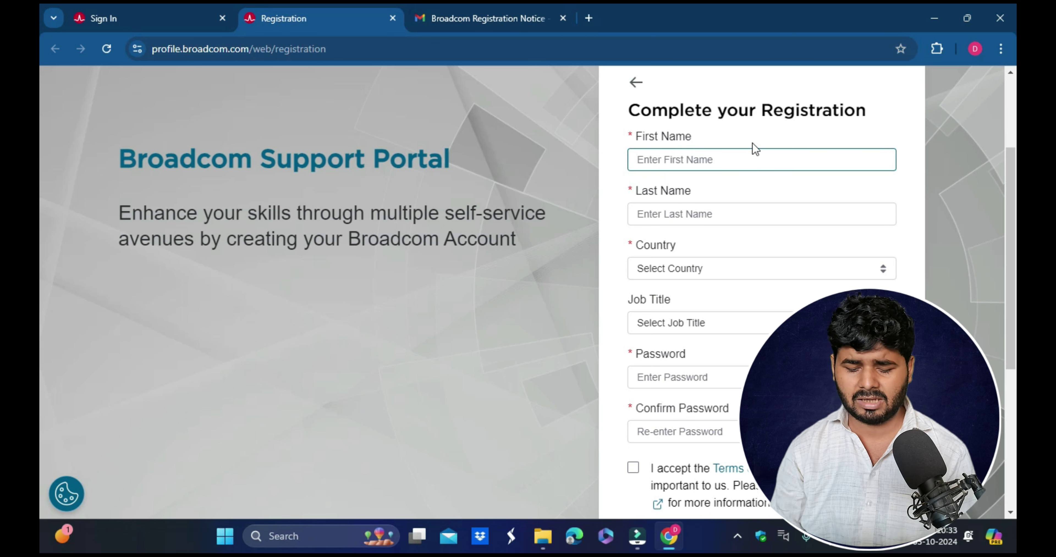
pyautogui.write('ALi')
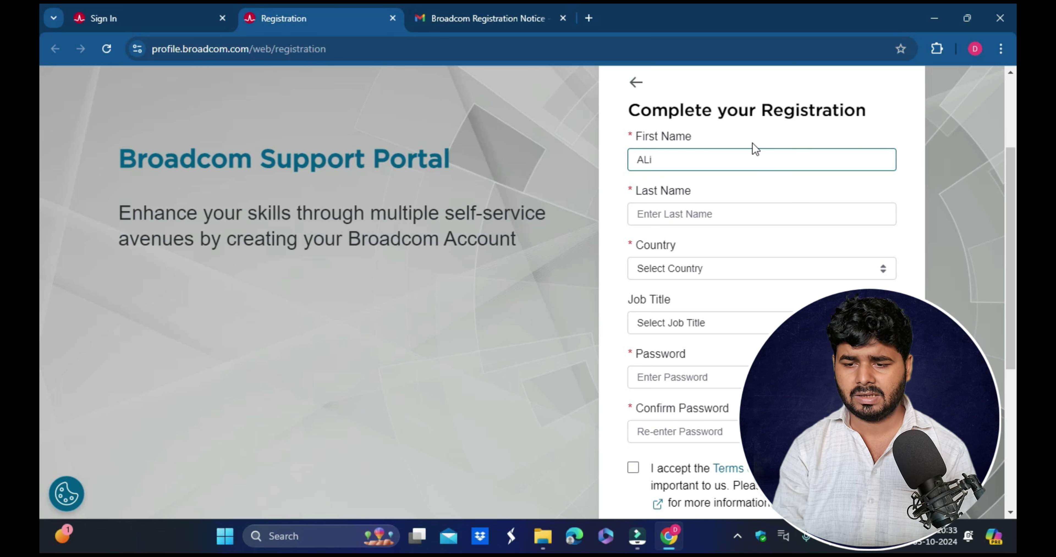
pyautogui.click(668, 213)
pyautogui.write('ALi')
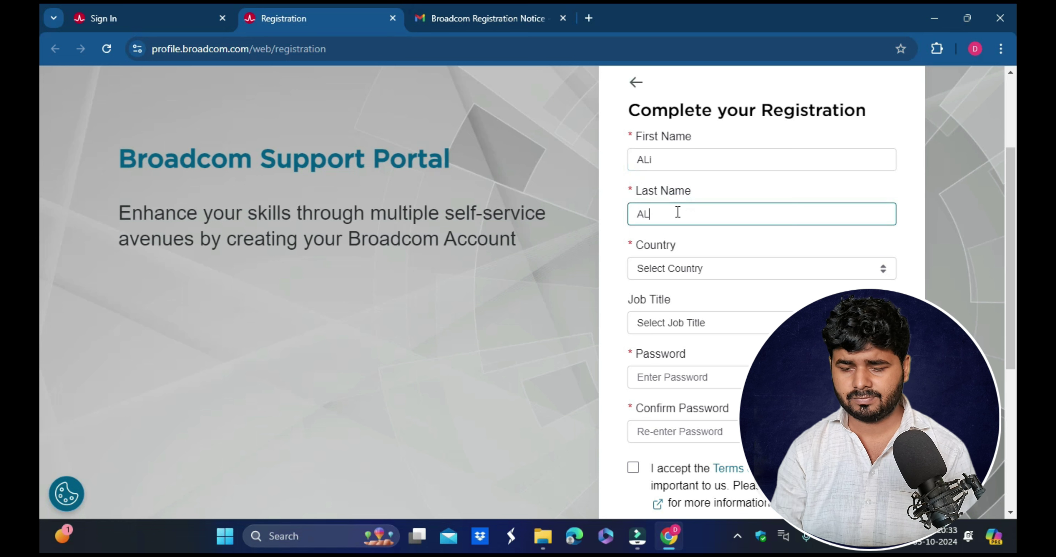
pyautogui.click(829, 273)
pyautogui.press('i')
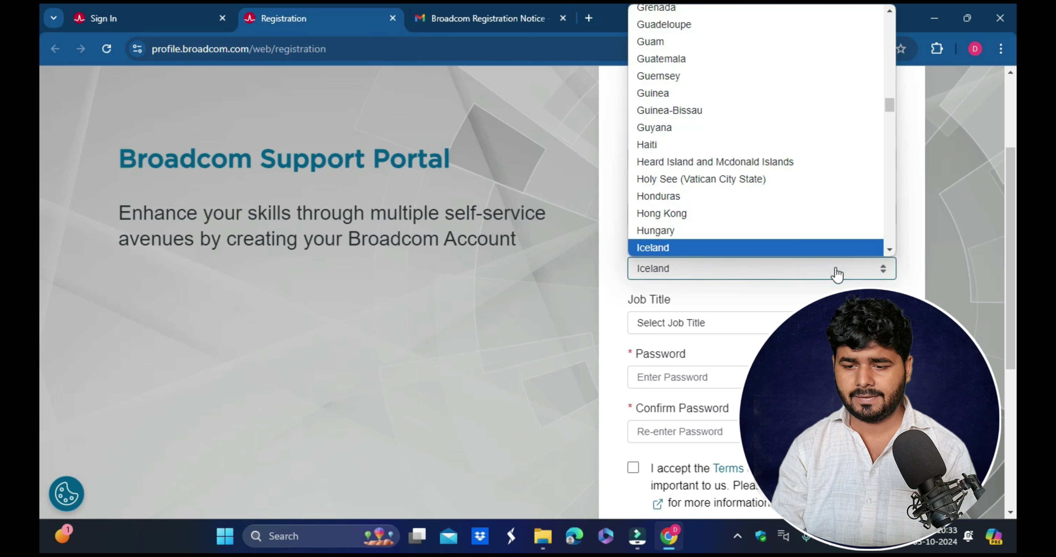
pyautogui.press('n')
pyautogui.press('Return')
# - Set the account password, create the account, and decline saving the password
pyautogui.click(655, 373)
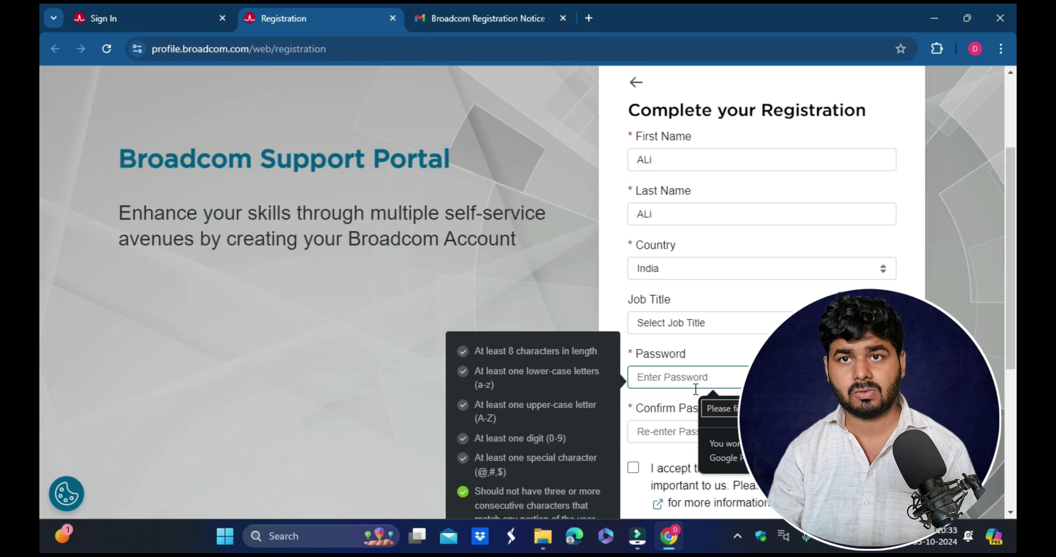
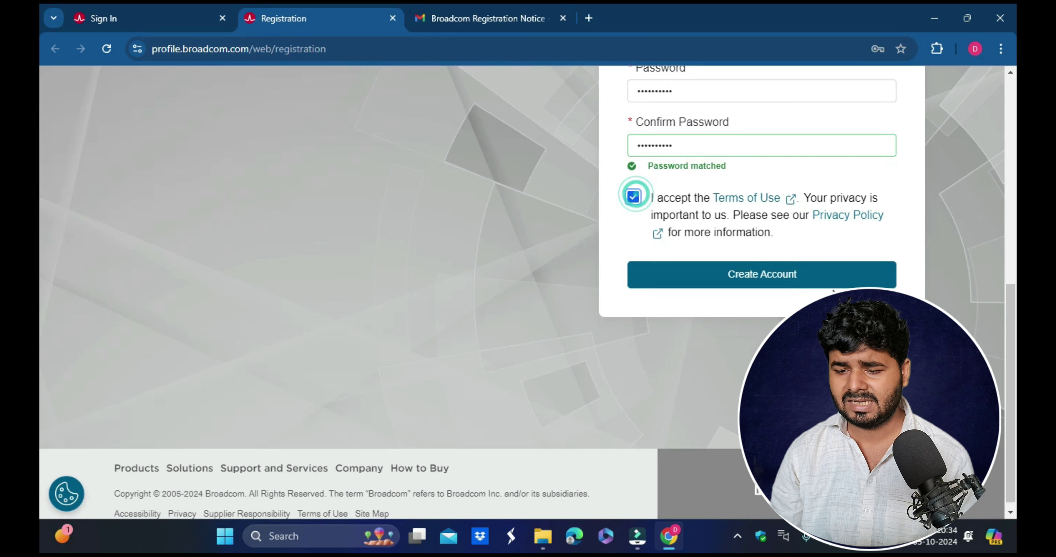
pyautogui.click(813, 279)
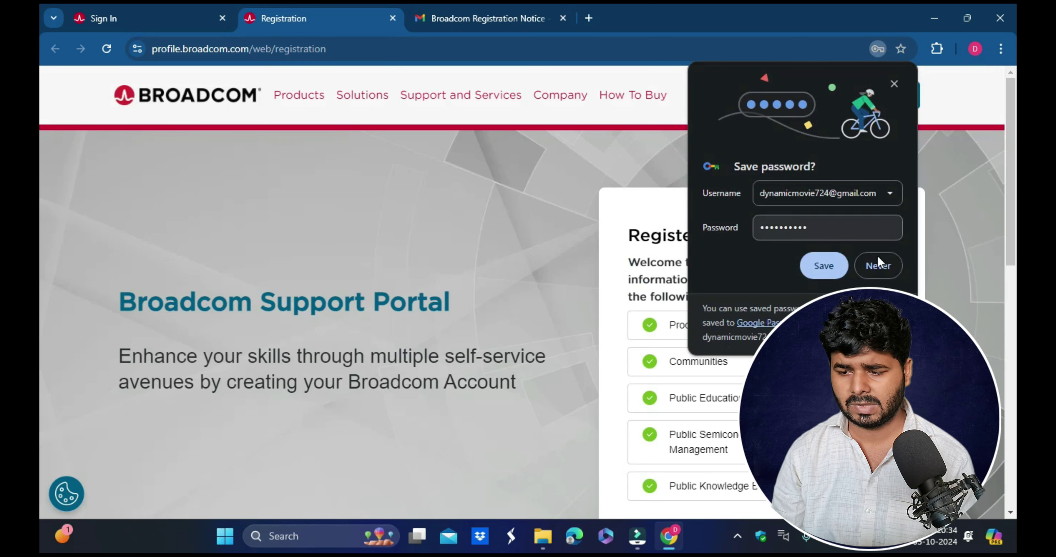
pyautogui.click(876, 264)
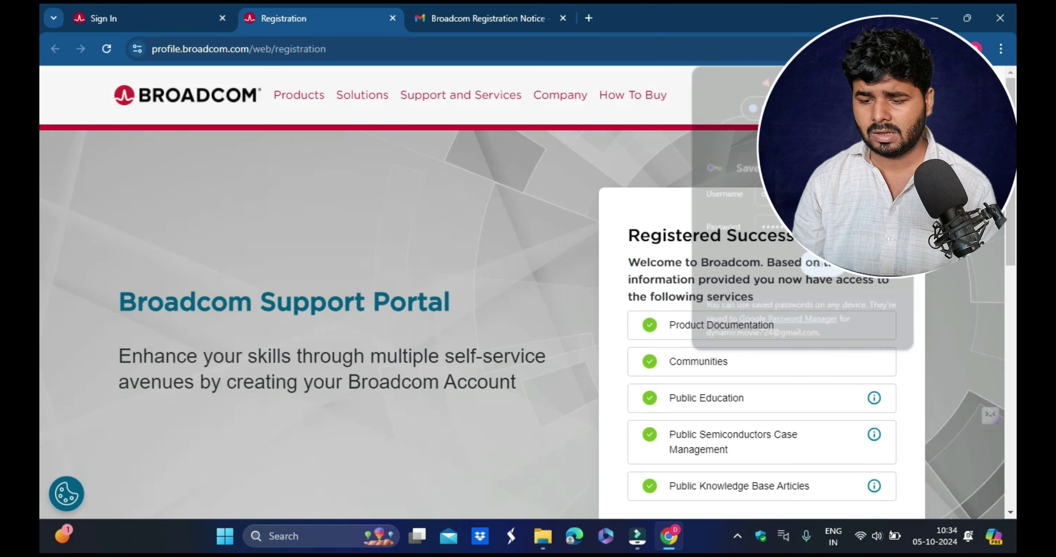
pyautogui.scroll(-10, 659, 450)
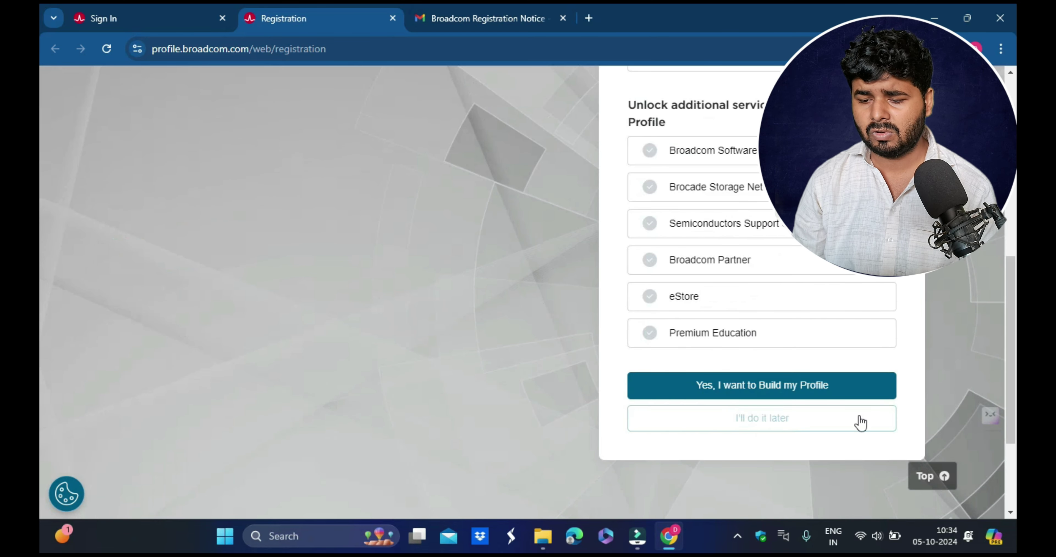
# - Skip building the profile, close the support portal tab, and return the mailbox to the inbox
pyautogui.click(781, 418)
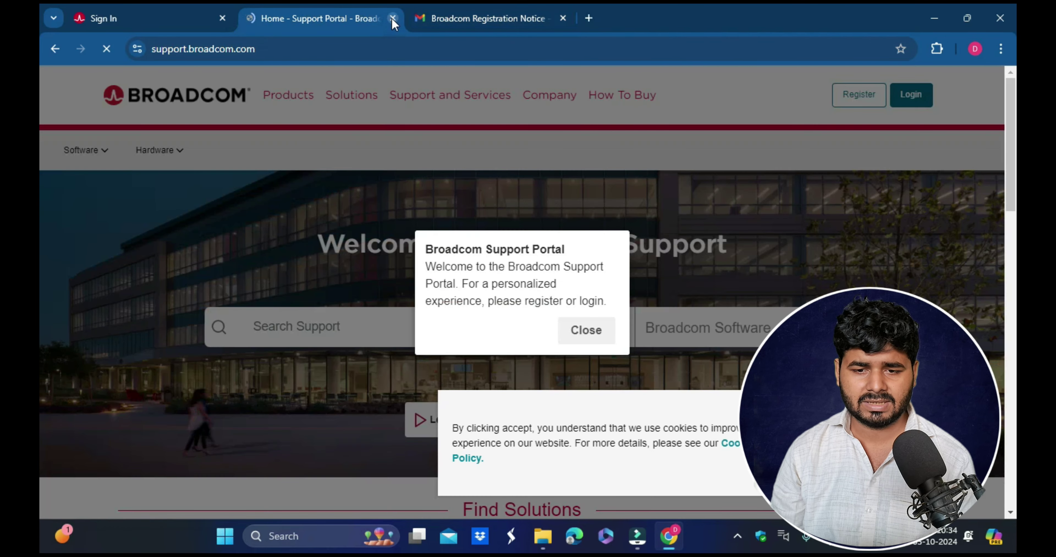
pyautogui.click(393, 18)
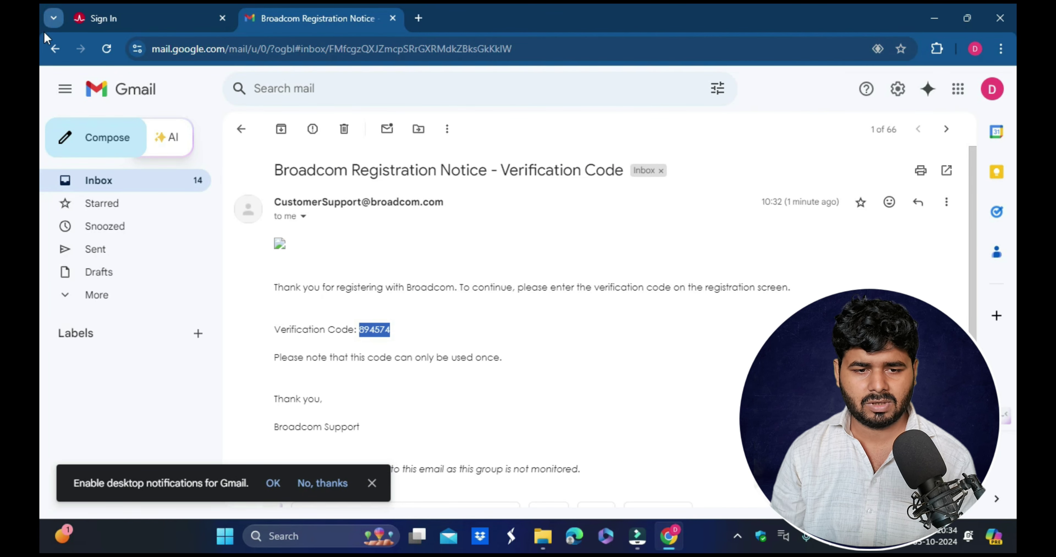
pyautogui.click(49, 49)
# - Rerun the 'vmware workstation download' search, reopen the blog post, and follow its Workstation Pro Download link
pyautogui.click(418, 18)
pyautogui.click(365, 270)
pyautogui.click(364, 306)
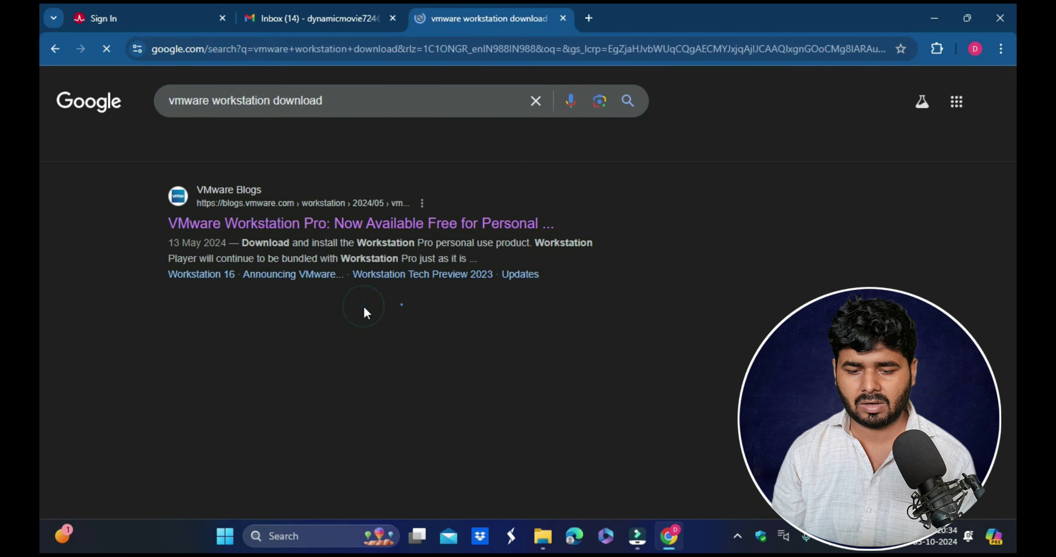
pyautogui.click(263, 223)
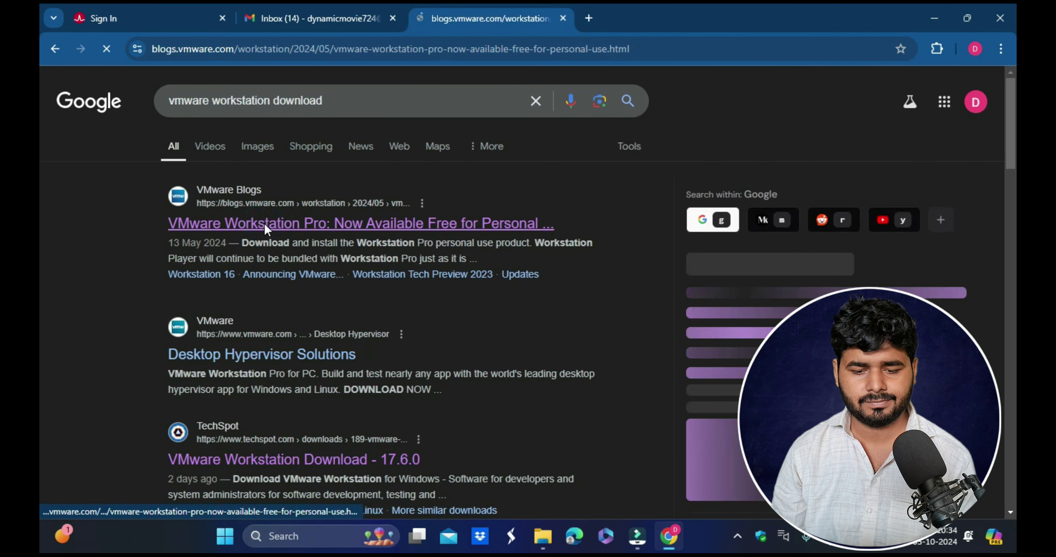
pyautogui.scroll(-10, 544, 448)
pyautogui.scroll(-15, 543, 447)
pyautogui.scroll(1, 571, 193)
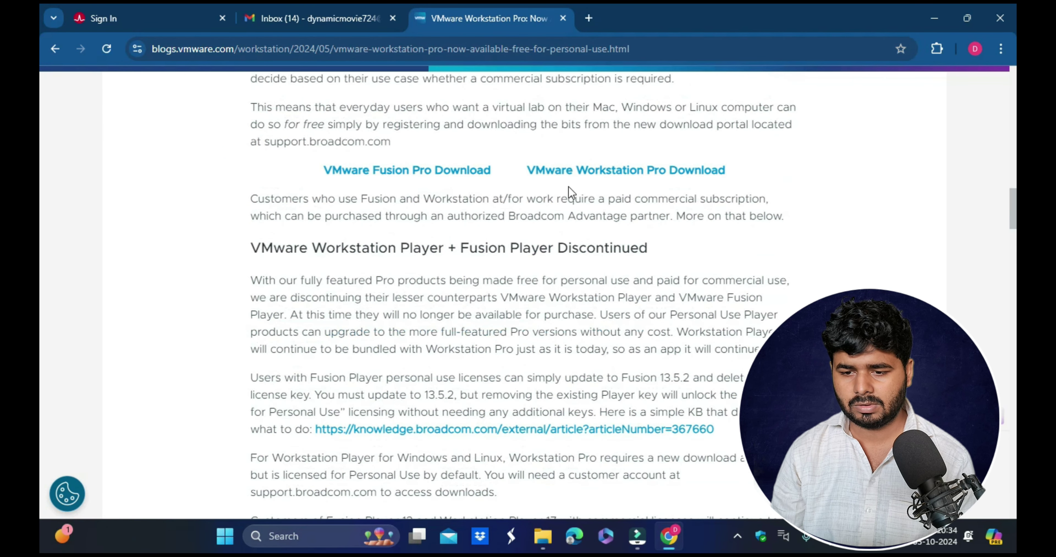
pyautogui.click(652, 167)
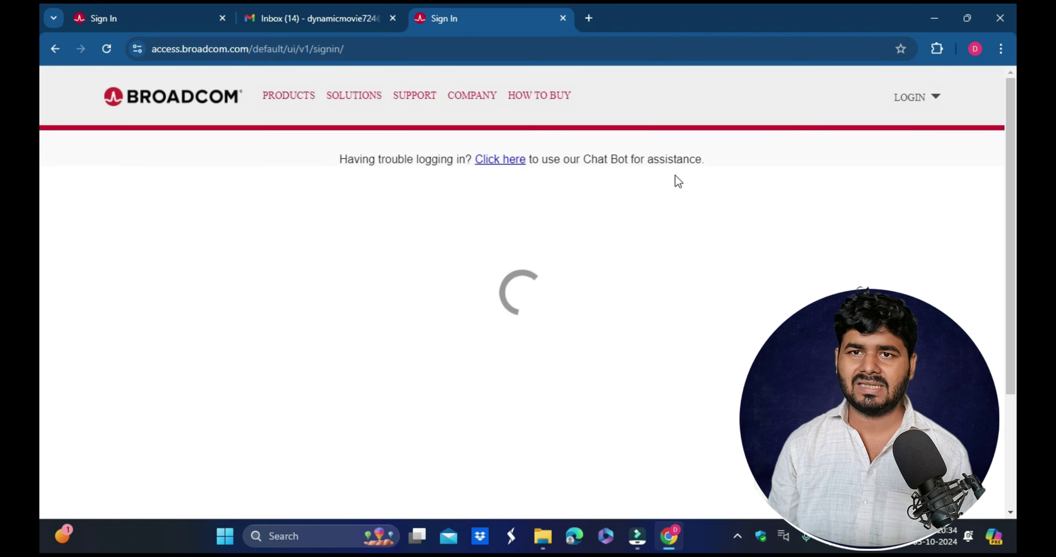
# - Sign in to the Broadcom Support Portal with the account e-mail, with Remember me ticked
pyautogui.scroll(-3, 510, 363)
pyautogui.scroll(3, 575, 344)
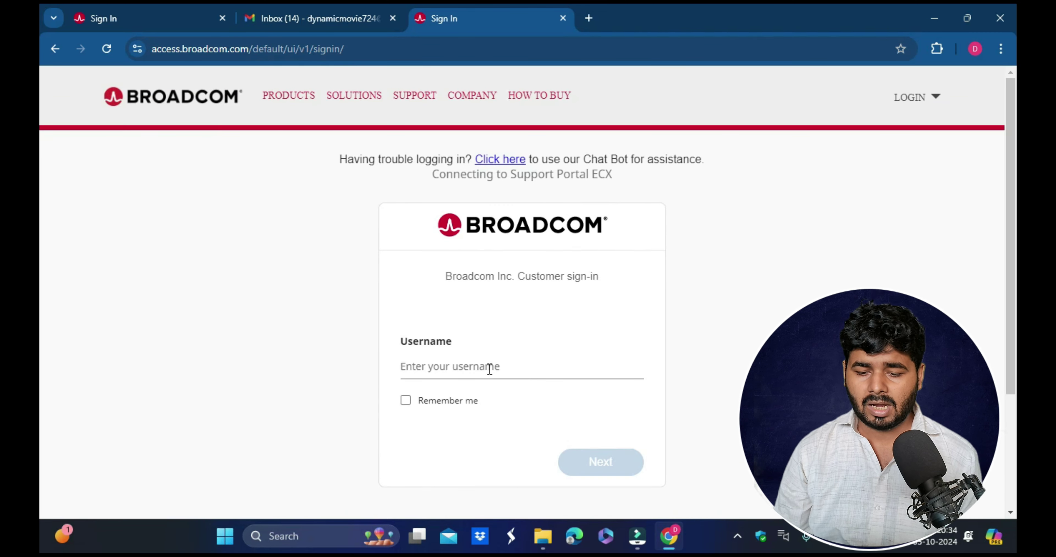
pyautogui.click(489, 369)
pyautogui.hotkey('ctrl', 'v')
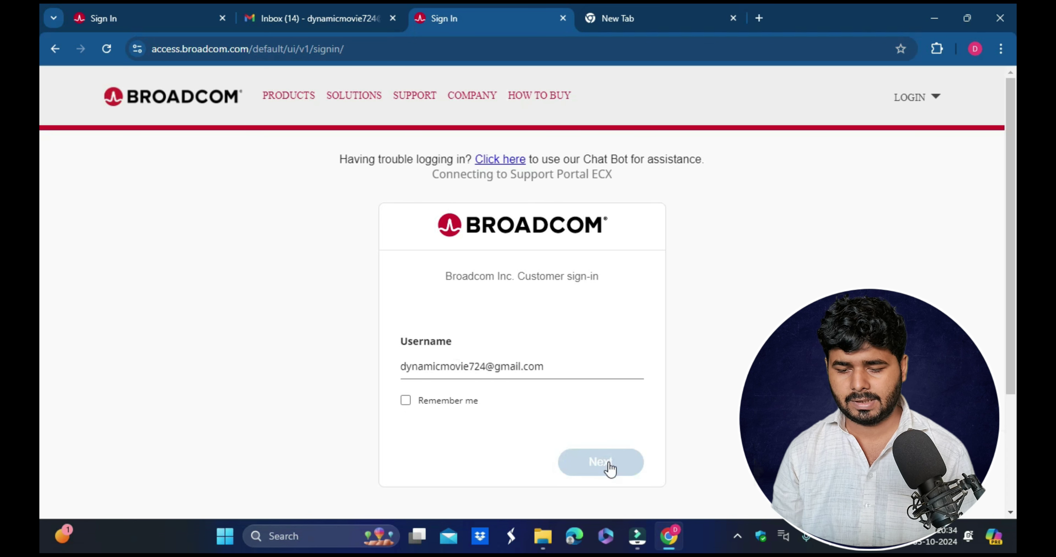
pyautogui.click(606, 462)
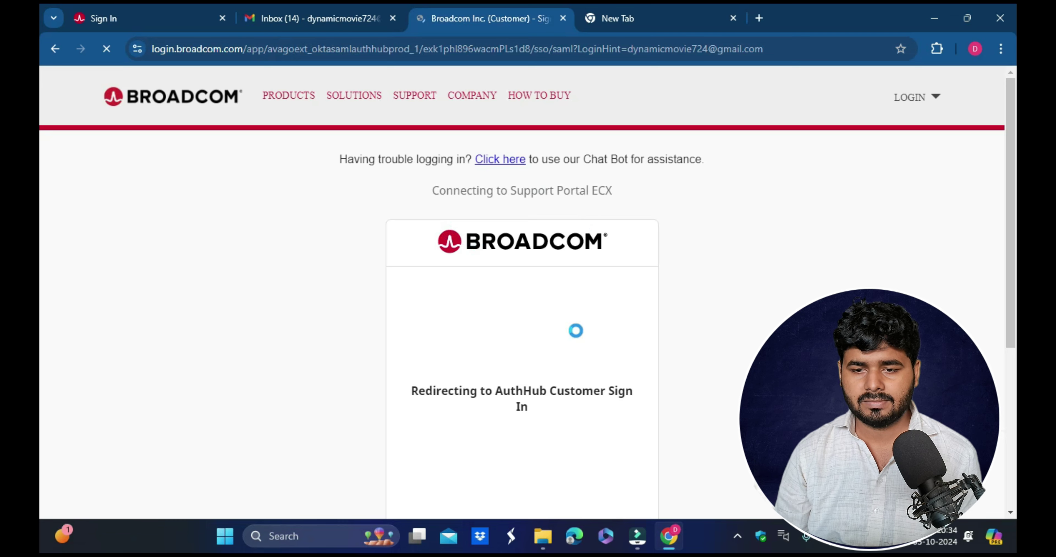
pyautogui.click(462, 408)
pyautogui.click(512, 447)
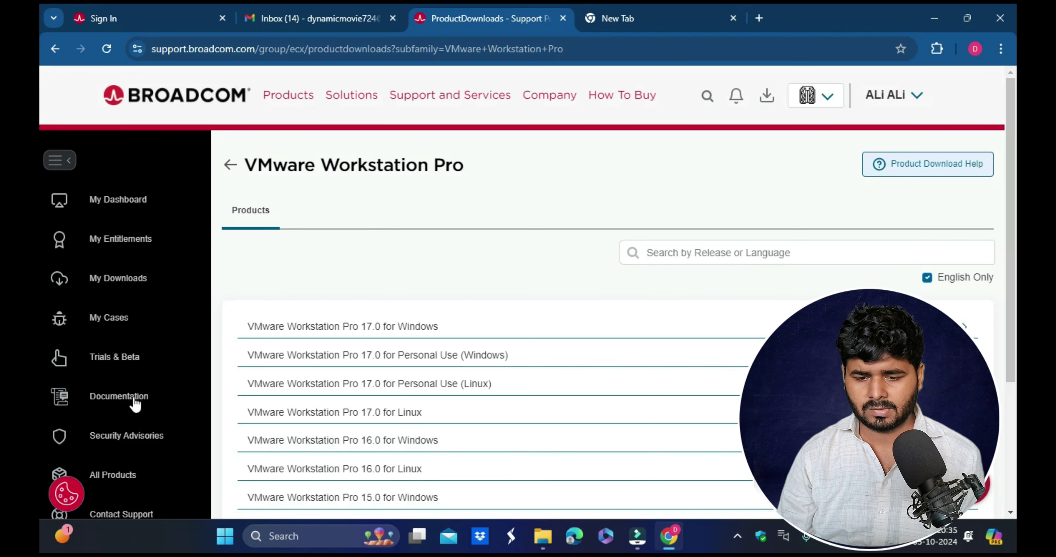
# - Expand VMware Workstation Pro 17.0 for Personal Use (Windows) and open release 17.6
pyautogui.scroll(-3, 334, 348)
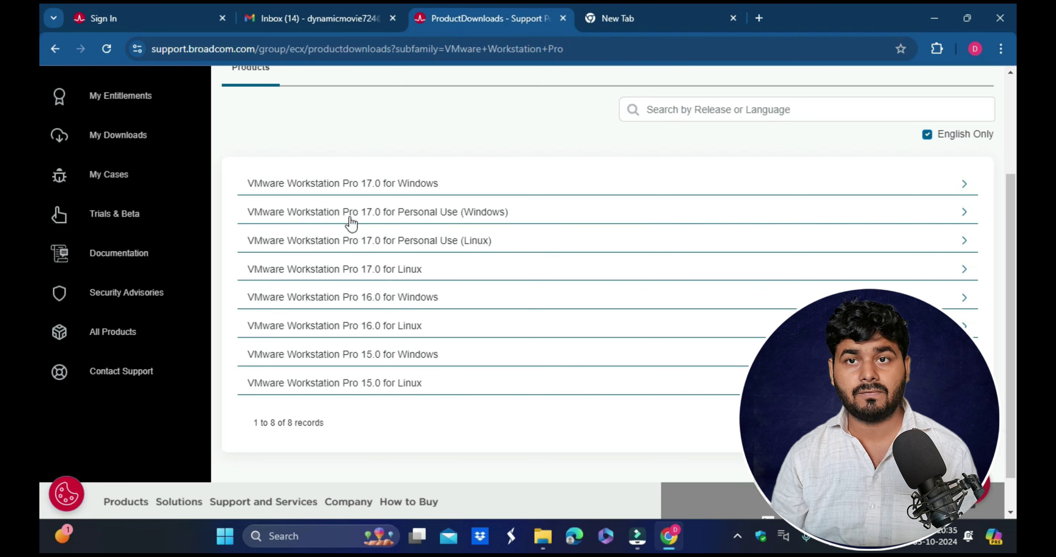
pyautogui.click(473, 214)
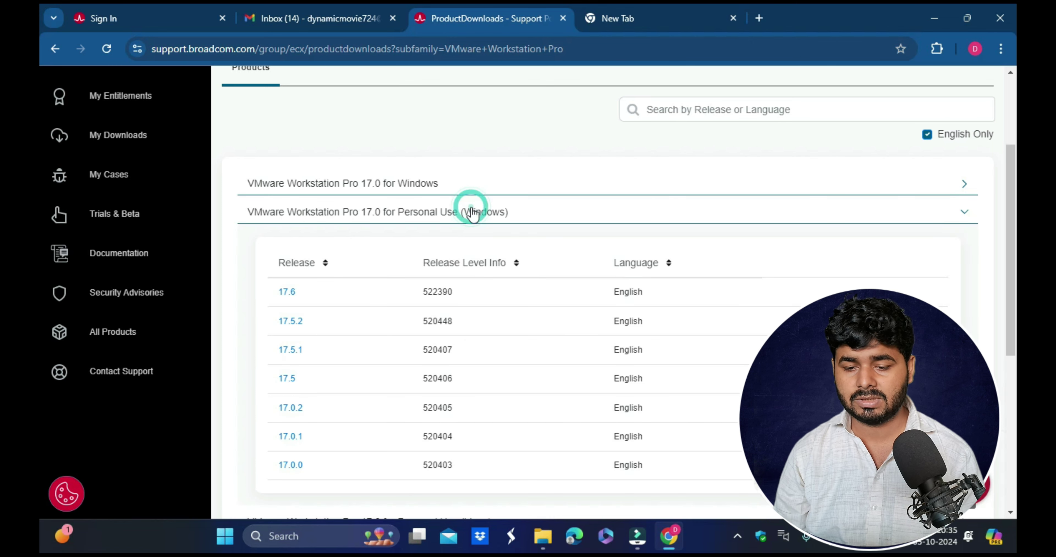
pyautogui.click(287, 293)
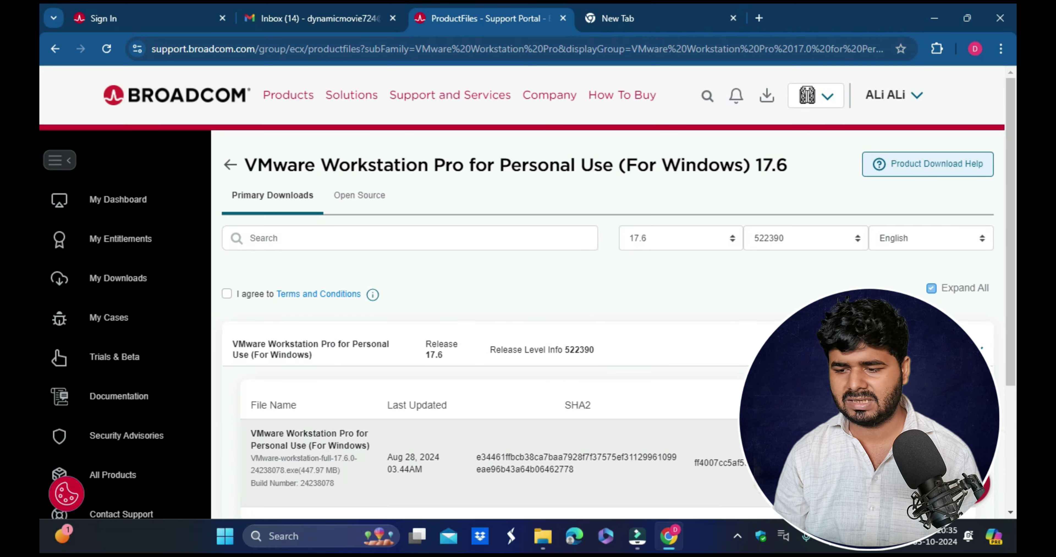
# - Agree to the Terms and Conditions on the 17.6 files page
pyautogui.scroll(-4, 725, 105)
pyautogui.scroll(4, 957, 293)
pyautogui.scroll(-4, 957, 293)
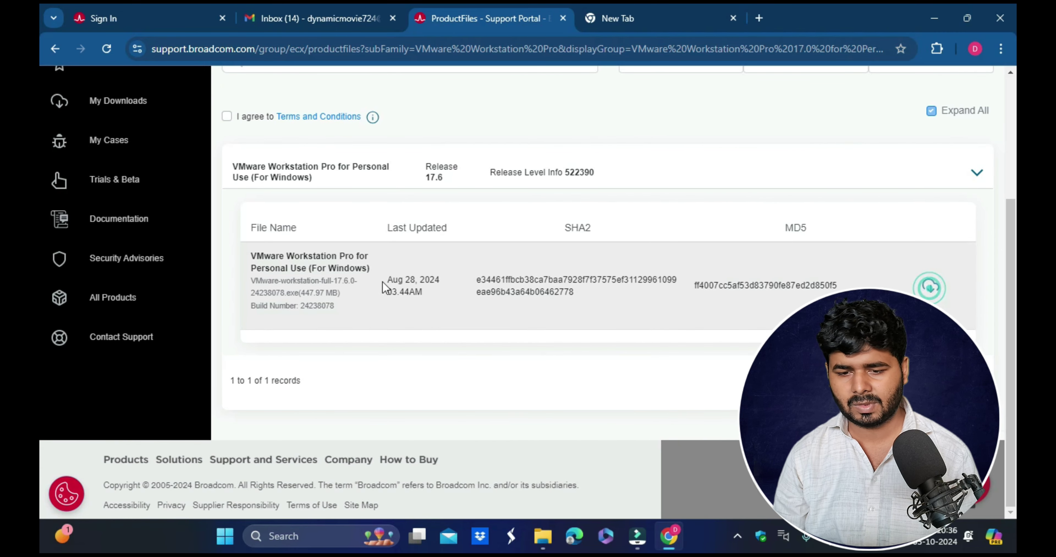
pyautogui.scroll(4, 675, 287)
pyautogui.scroll(-4, 323, 352)
pyautogui.scroll(4, 246, 311)
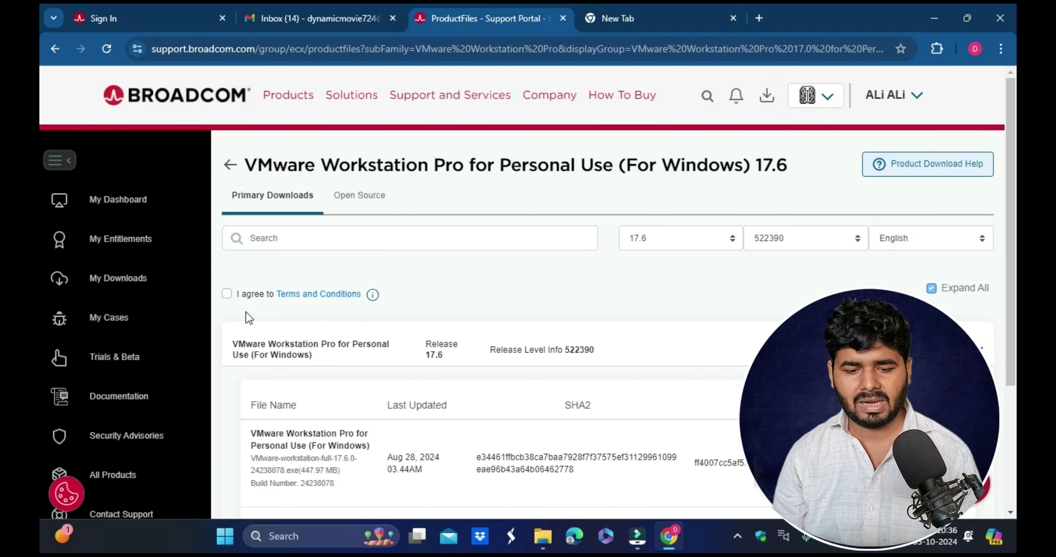
pyautogui.click(226, 295)
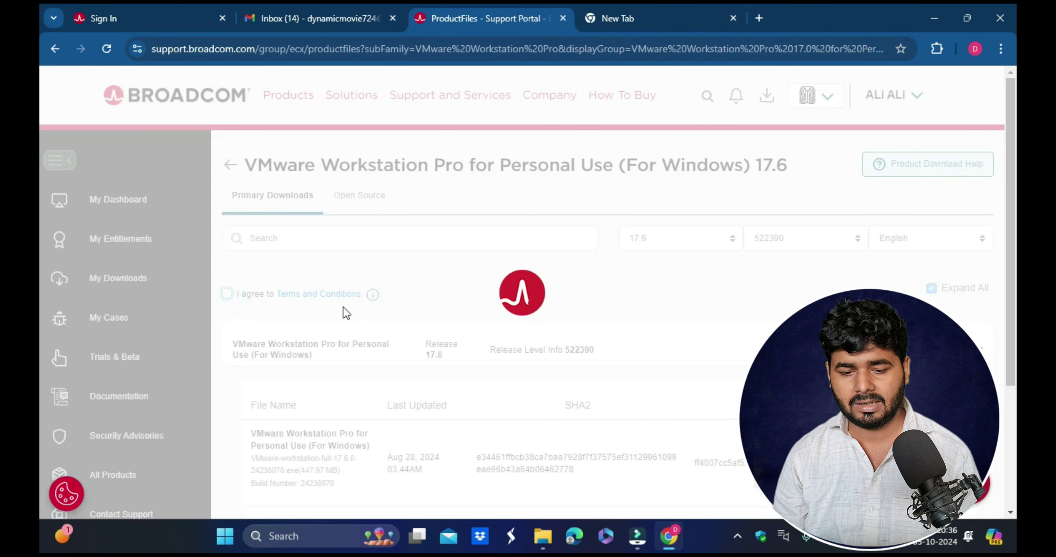
# - Request the VMware-workstation-full-17.6.0 installer download and accept the additional verification prompt
pyautogui.scroll(-3, 492, 311)
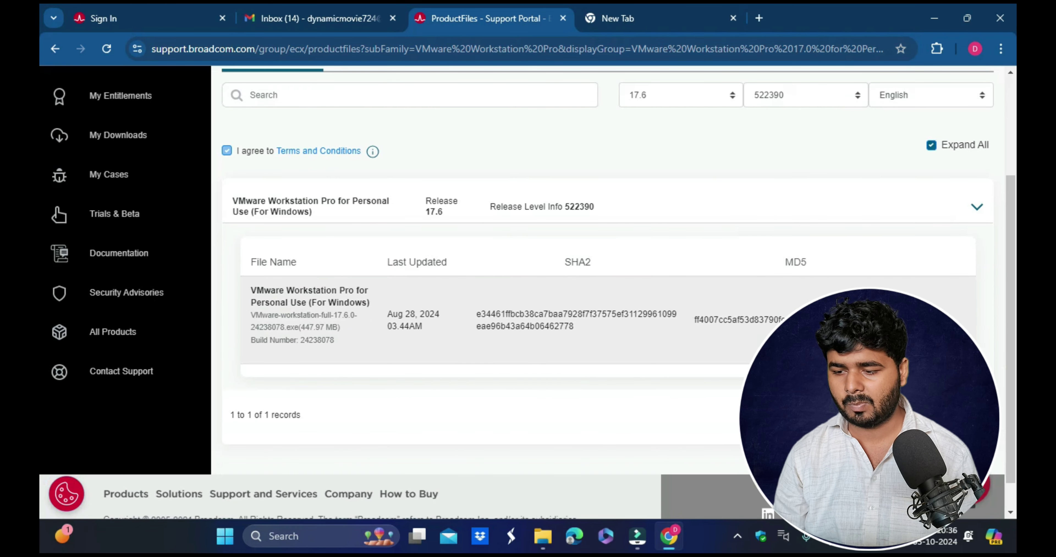
pyautogui.click(959, 320)
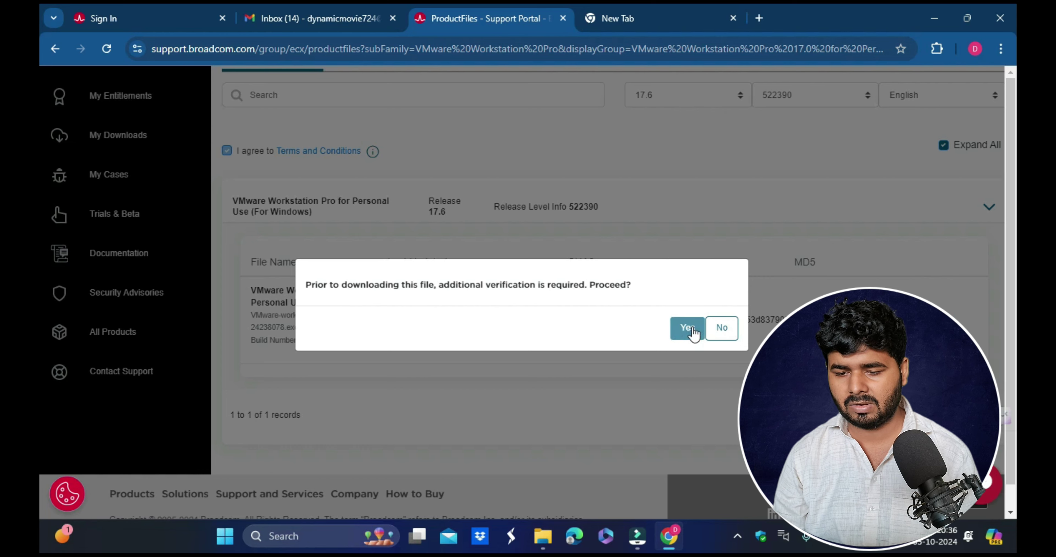
pyautogui.click(689, 330)
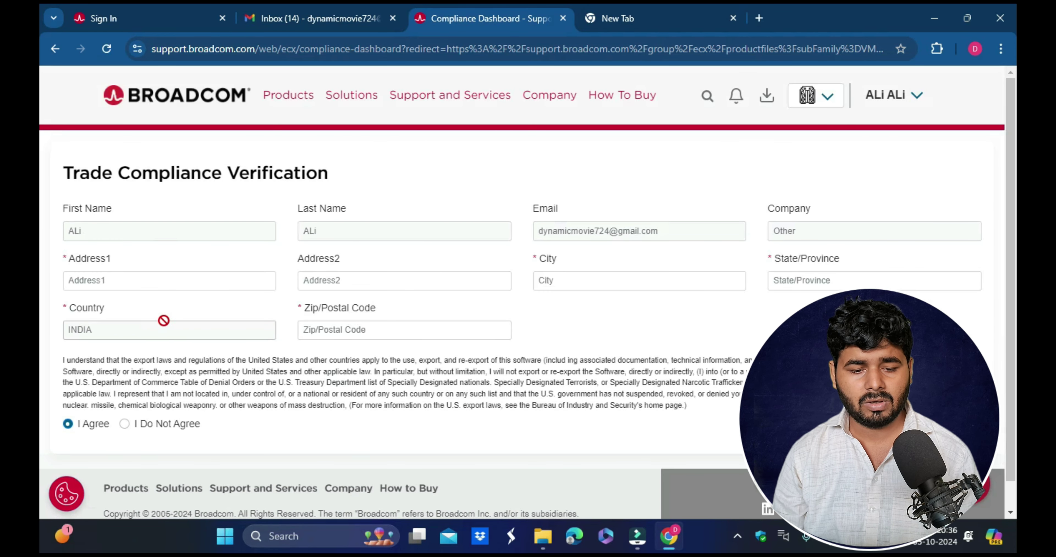
# - Fill in postal code, city, state and address on the compliance form, submit, and decline Chrome's address save
pyautogui.click(372, 326)
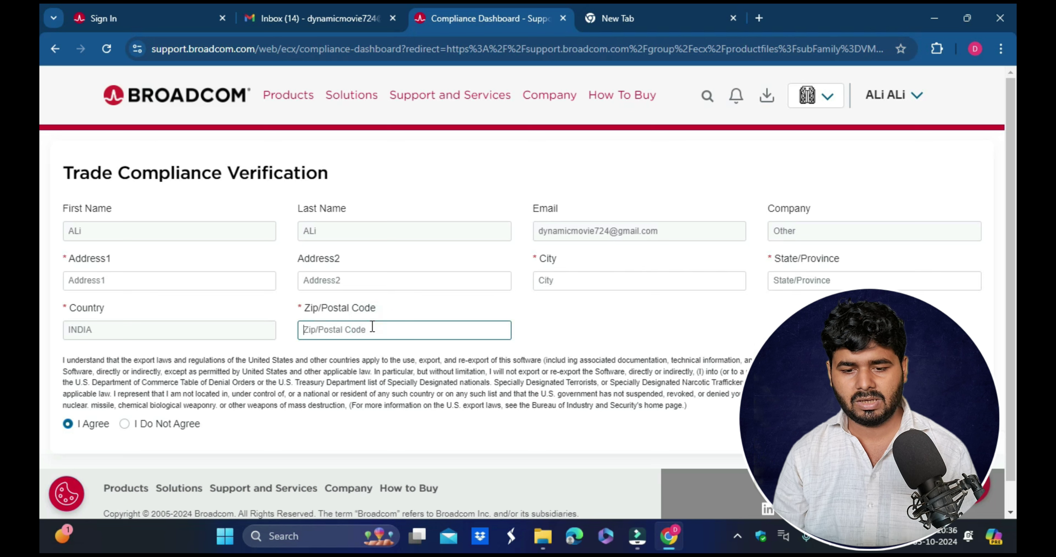
pyautogui.write('244901')
pyautogui.click(593, 276)
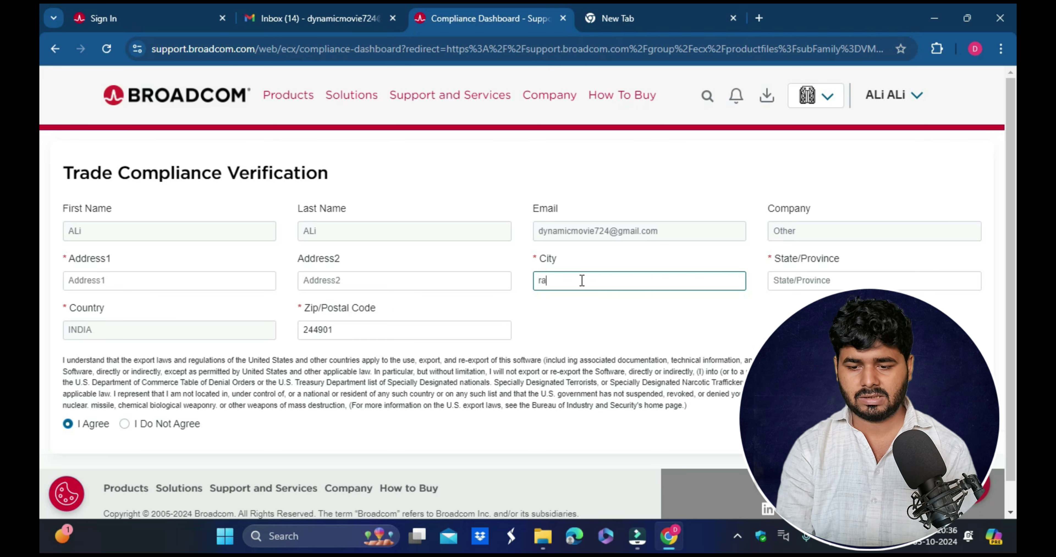
pyautogui.click(833, 287)
pyautogui.write('uttar pradesh')
pyautogui.press('Return')
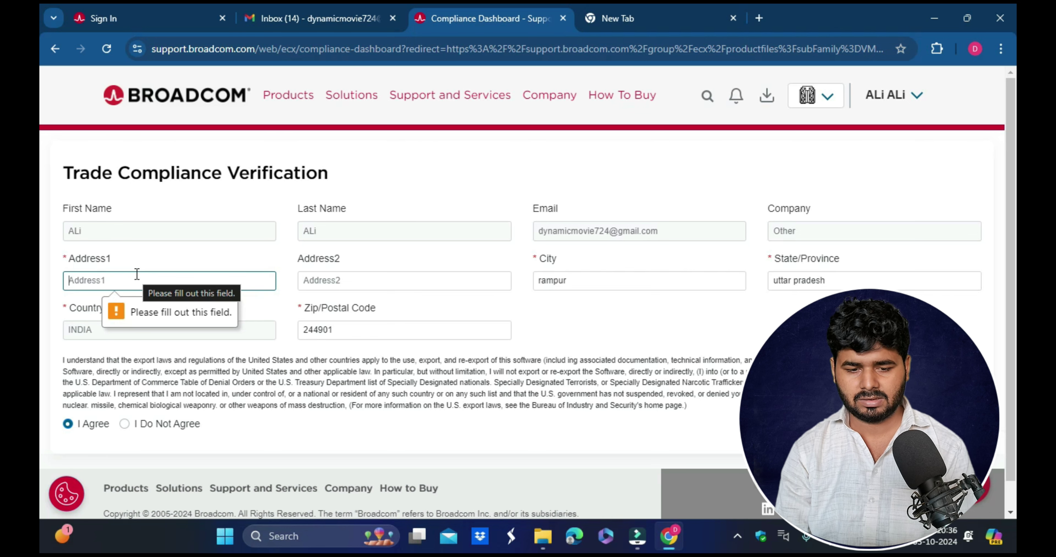
pyautogui.write('village')
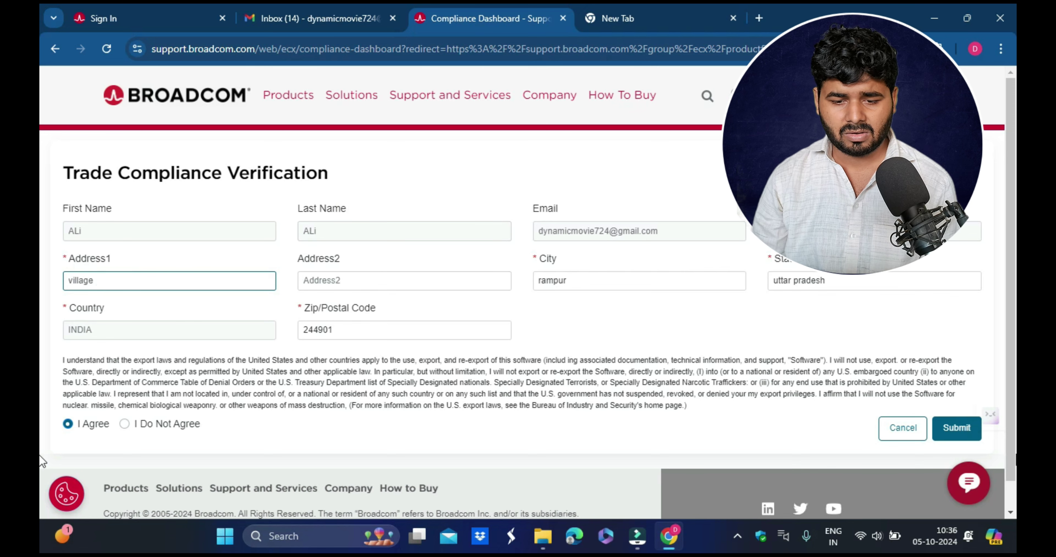
pyautogui.click(957, 430)
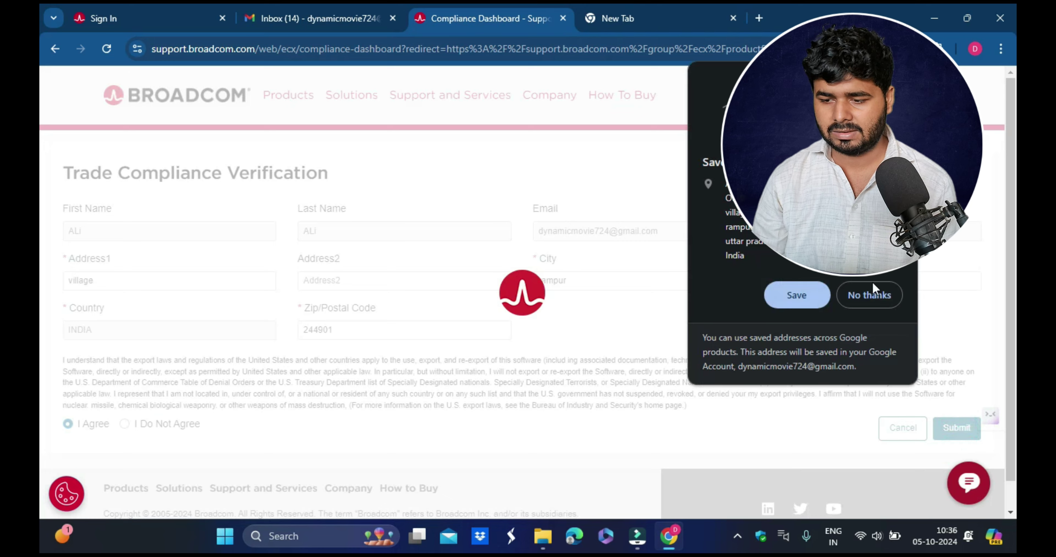
pyautogui.click(871, 288)
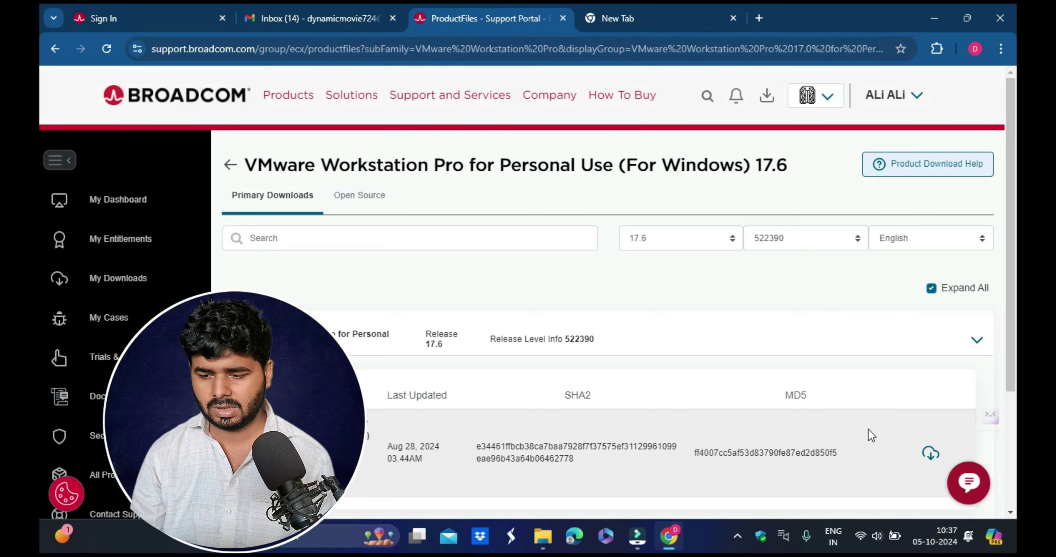
# - Start the 17.6 installer download, cancel it, and switch to the New Tab
pyautogui.scroll(-3, 868, 430)
pyautogui.click(931, 312)
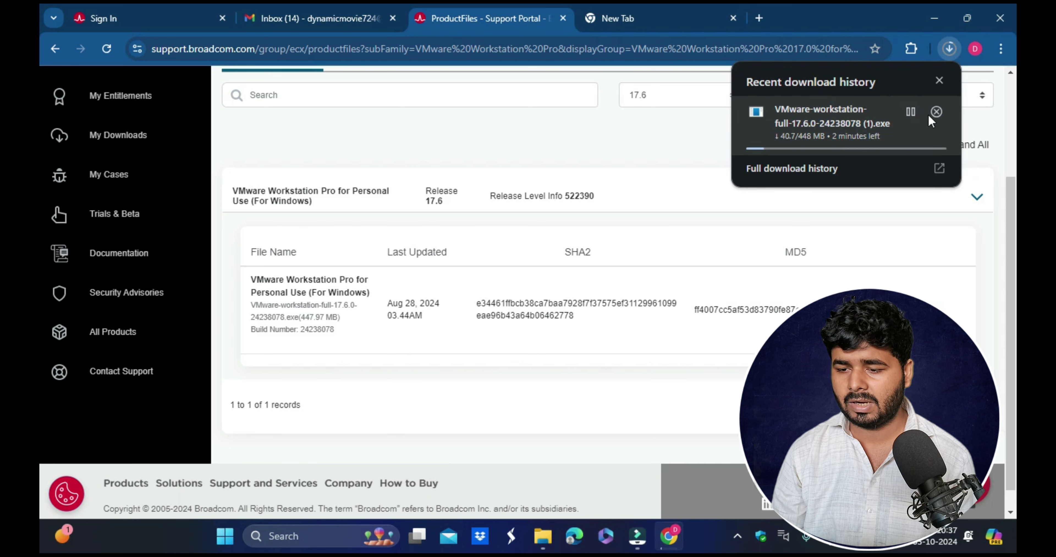
pyautogui.click(936, 112)
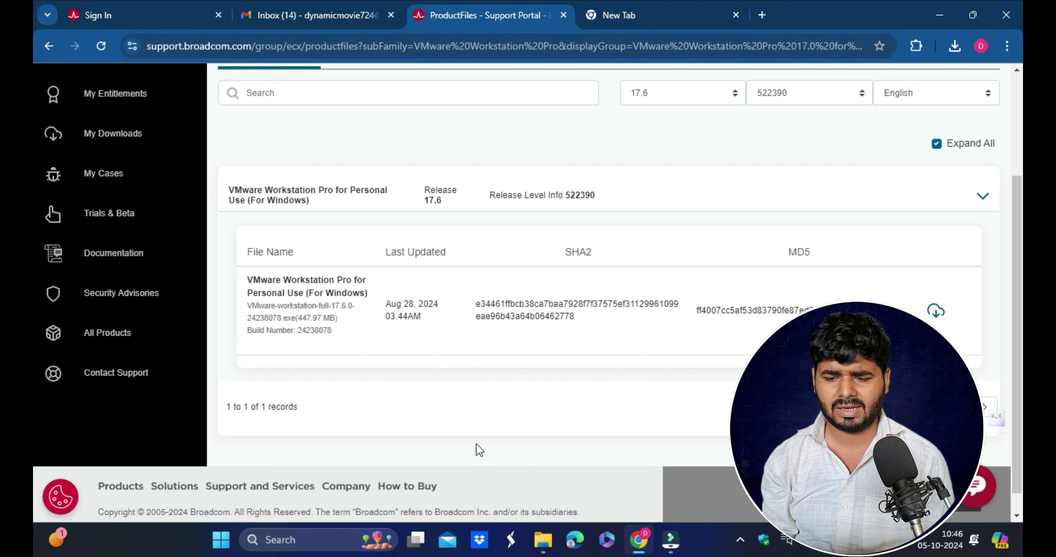
pyautogui.click(690, 7)
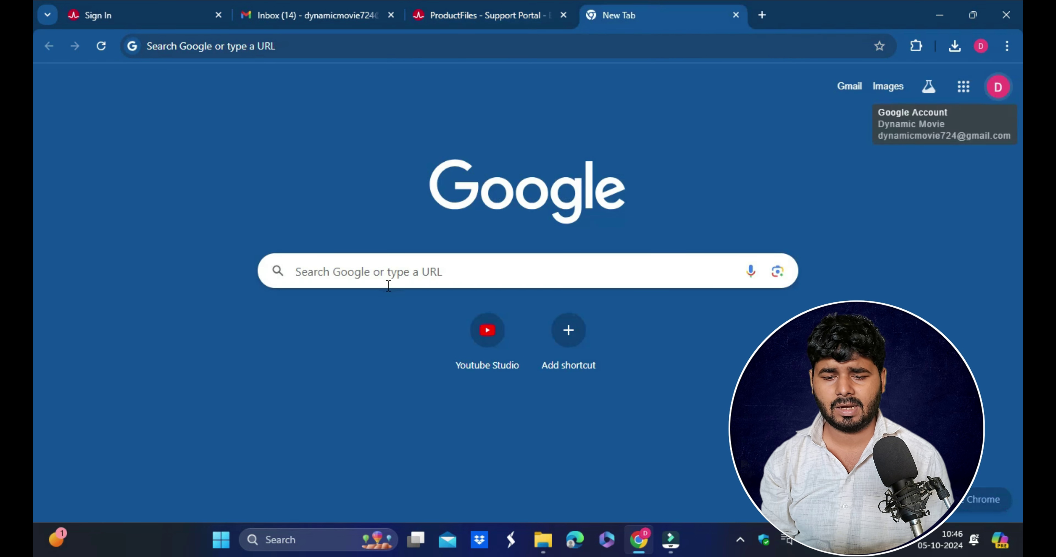
# - Search Google for 'ubuntu linux' and open the Download Ubuntu Desktop page, accepting cookies
pyautogui.click(397, 273)
pyautogui.write('ubuntu ')
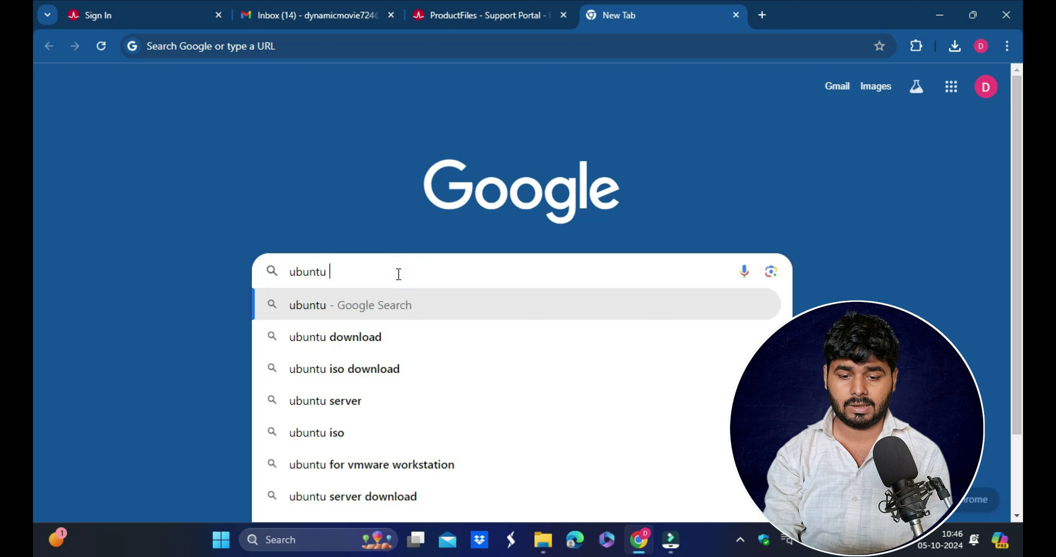
pyautogui.write('linux')
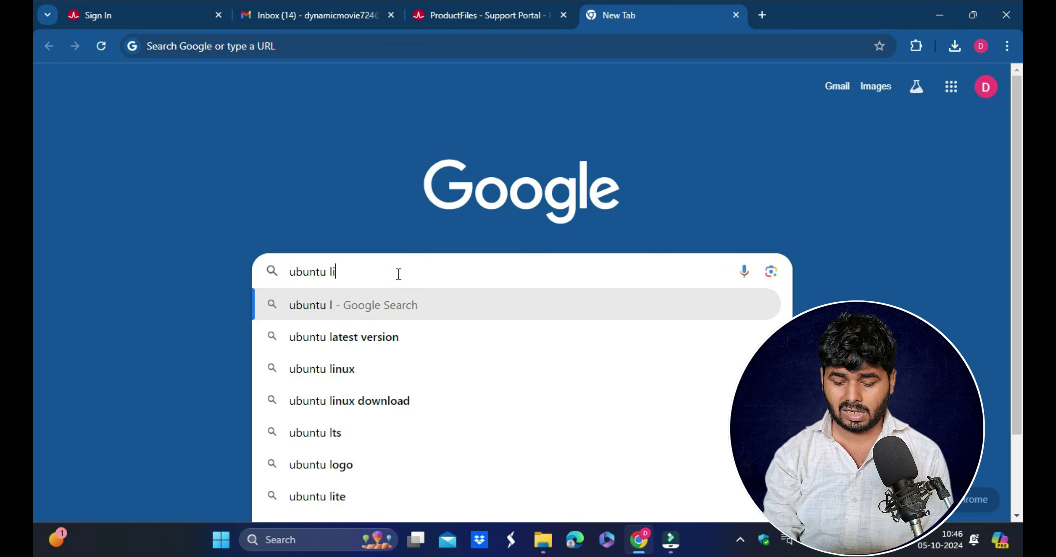
pyautogui.press('Down')
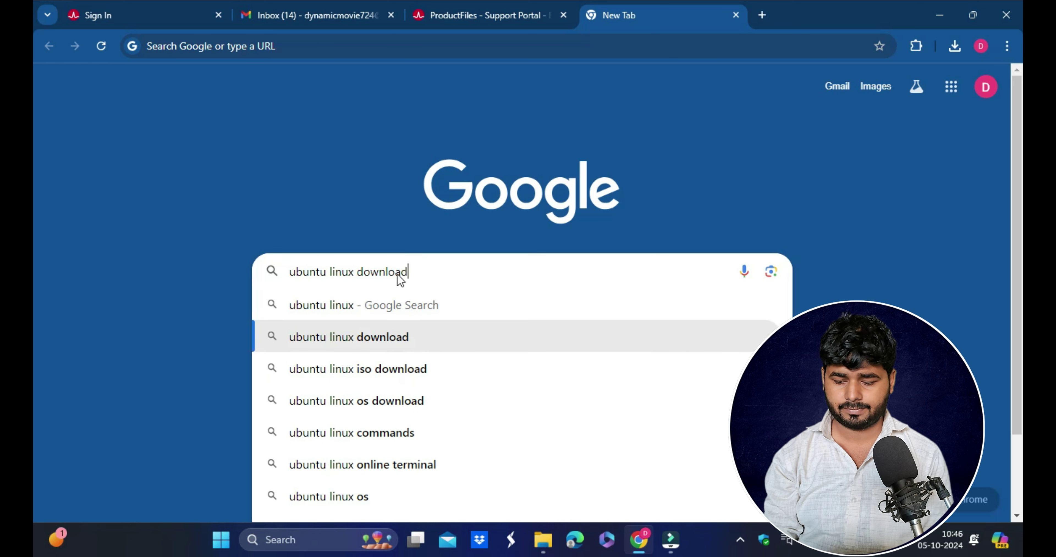
pyautogui.press('Return')
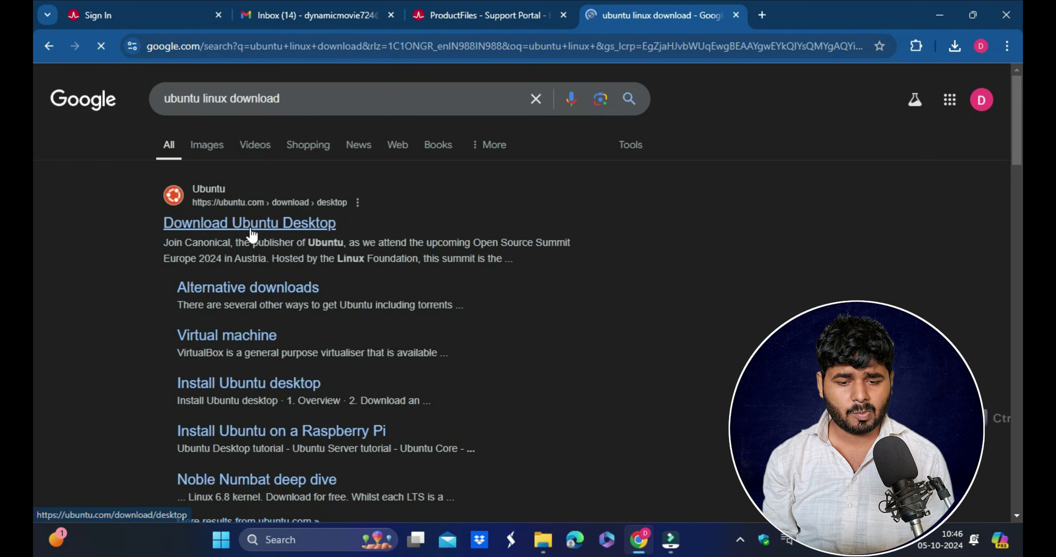
pyautogui.click(249, 224)
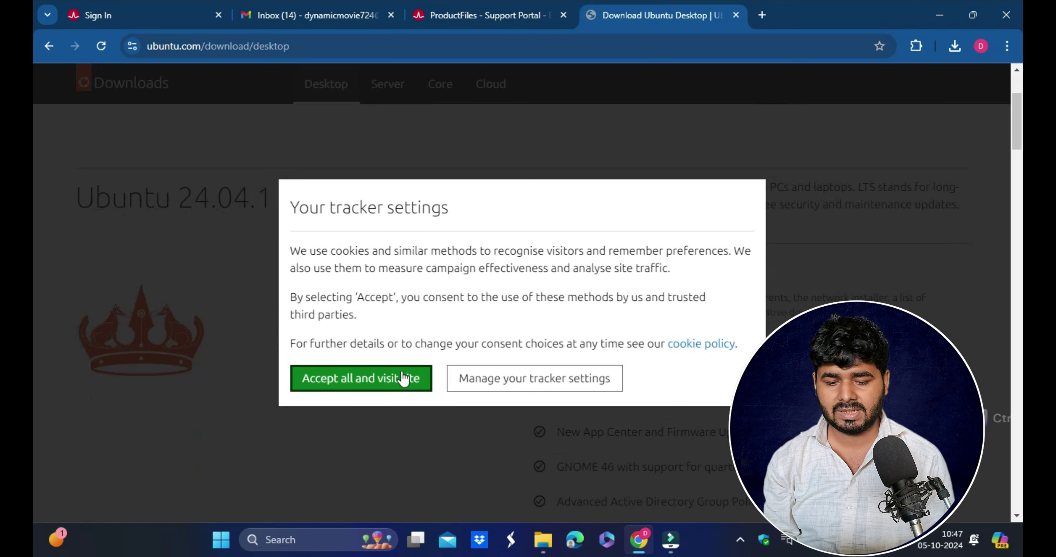
pyautogui.click(326, 382)
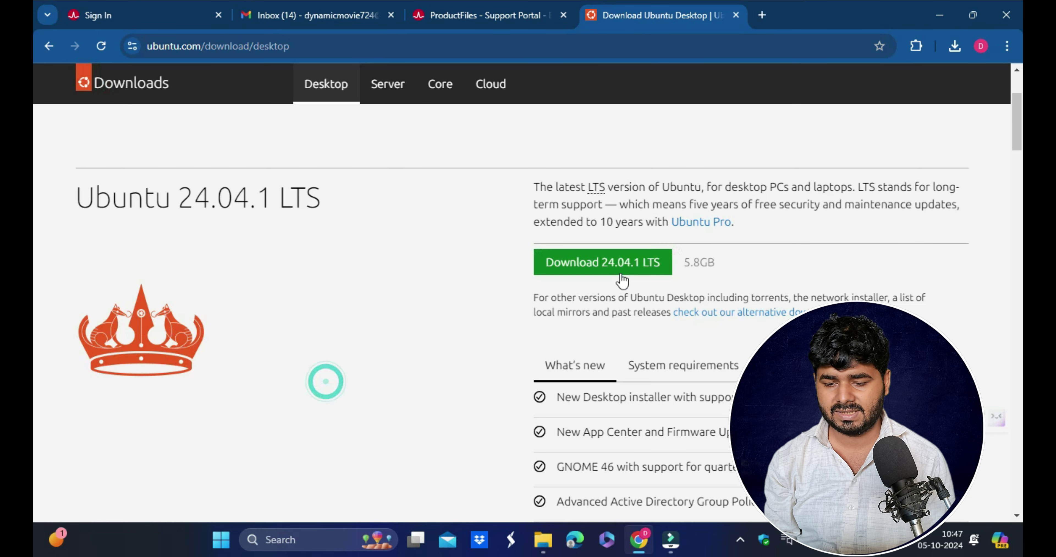
# - Highlight the 5.8GB download size and requirements: dual-core CPU, 4 GB RAM, 25 GB disk, internet access
pyautogui.moveTo(727, 269); pyautogui.dragTo(499, 264)
pyautogui.click(726, 266)
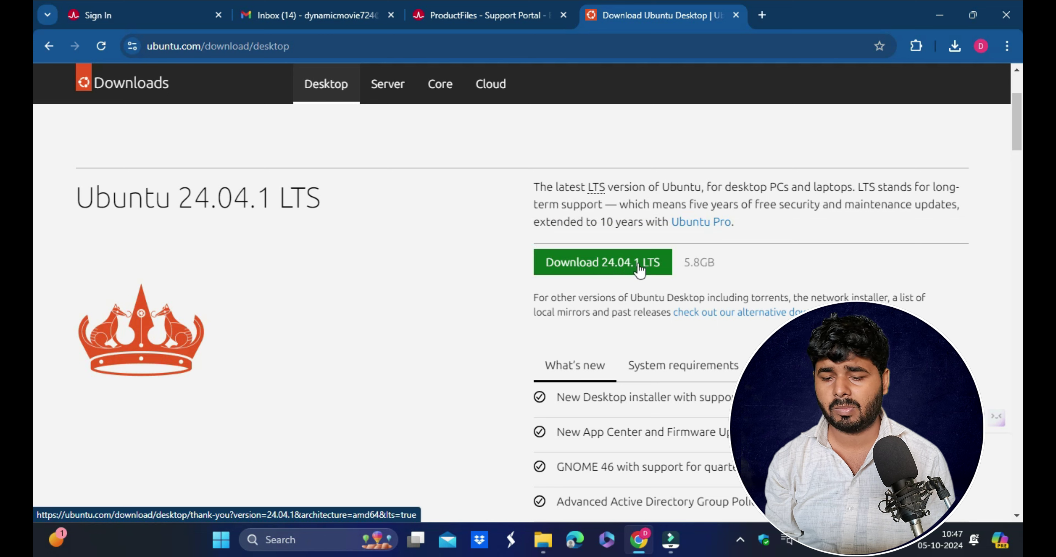
pyautogui.doubleClick(708, 262)
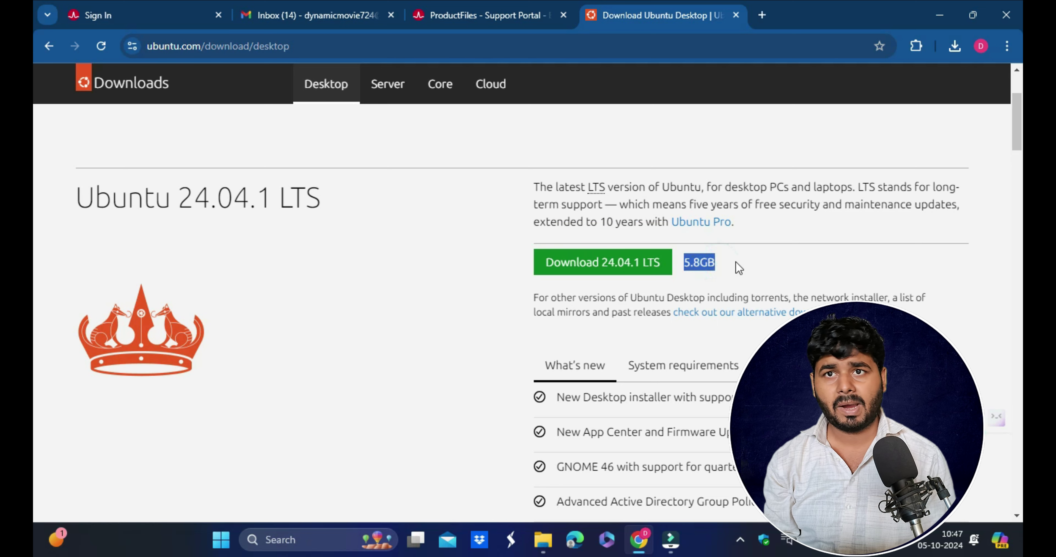
pyautogui.click(638, 366)
pyautogui.moveTo(557, 295); pyautogui.dragTo(667, 286)
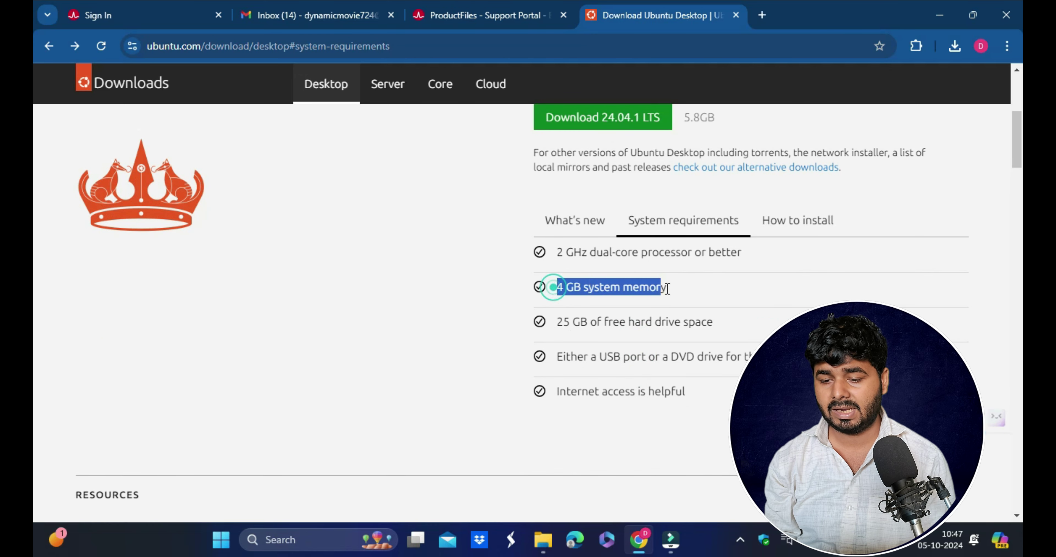
pyautogui.click(582, 267)
pyautogui.moveTo(581, 252); pyautogui.dragTo(749, 256)
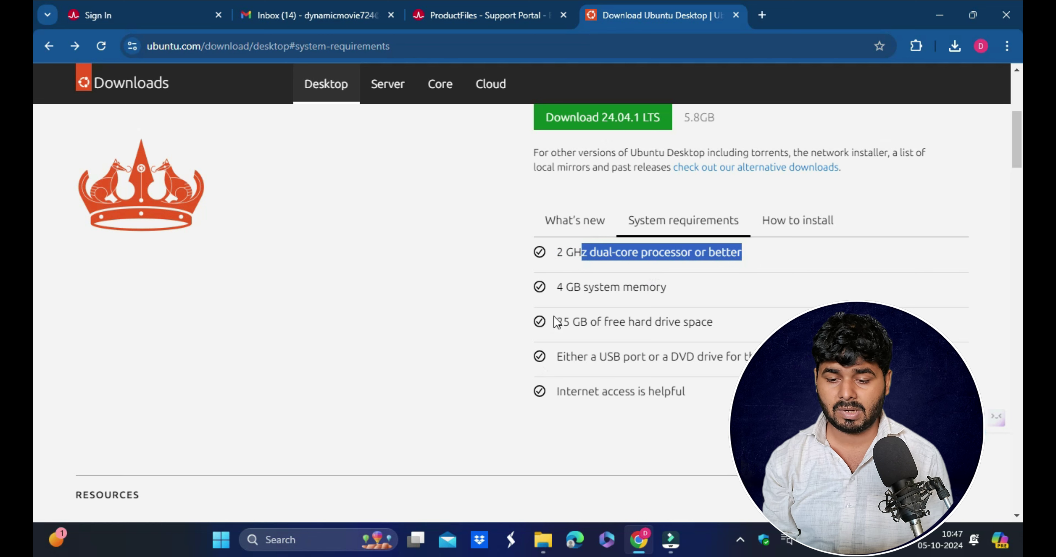
pyautogui.moveTo(556, 292); pyautogui.dragTo(678, 295)
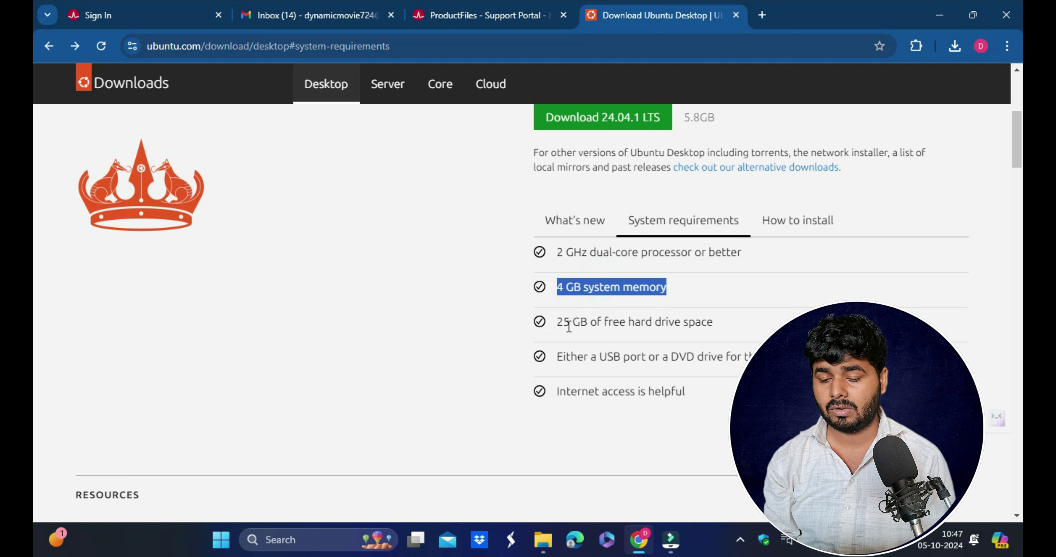
pyautogui.moveTo(557, 323); pyautogui.dragTo(703, 323)
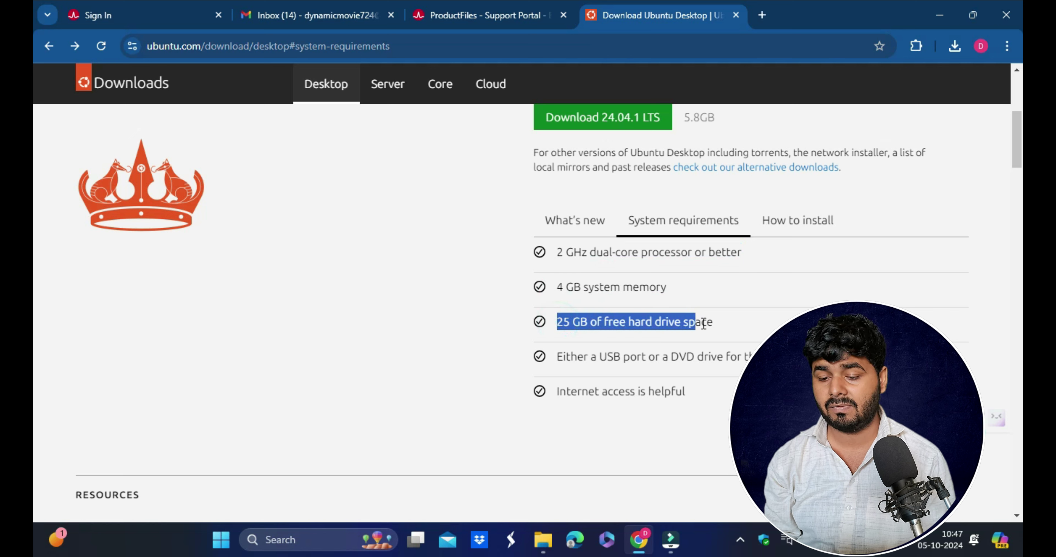
pyautogui.click(733, 328)
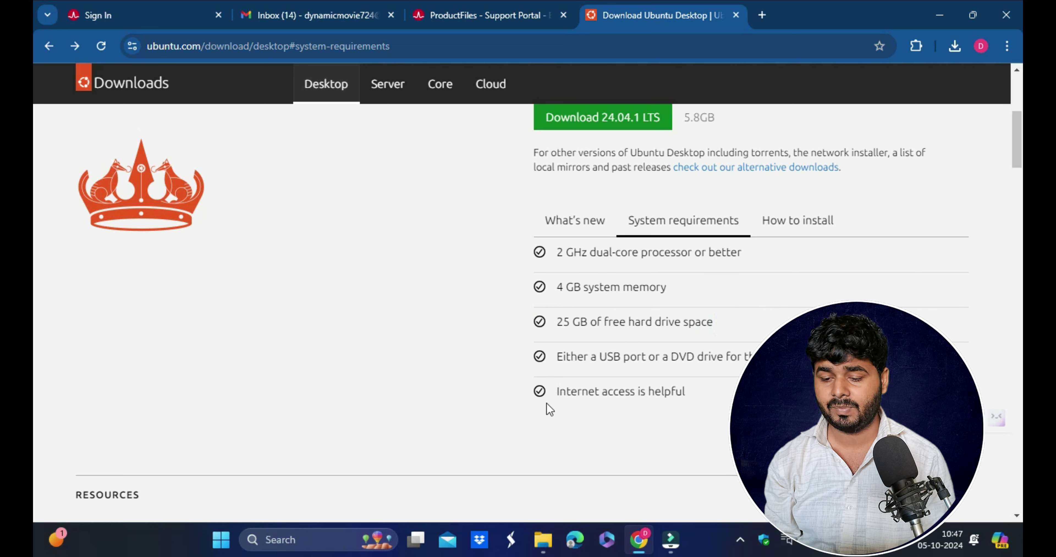
pyautogui.tripleClick(563, 392)
pyautogui.click(703, 365)
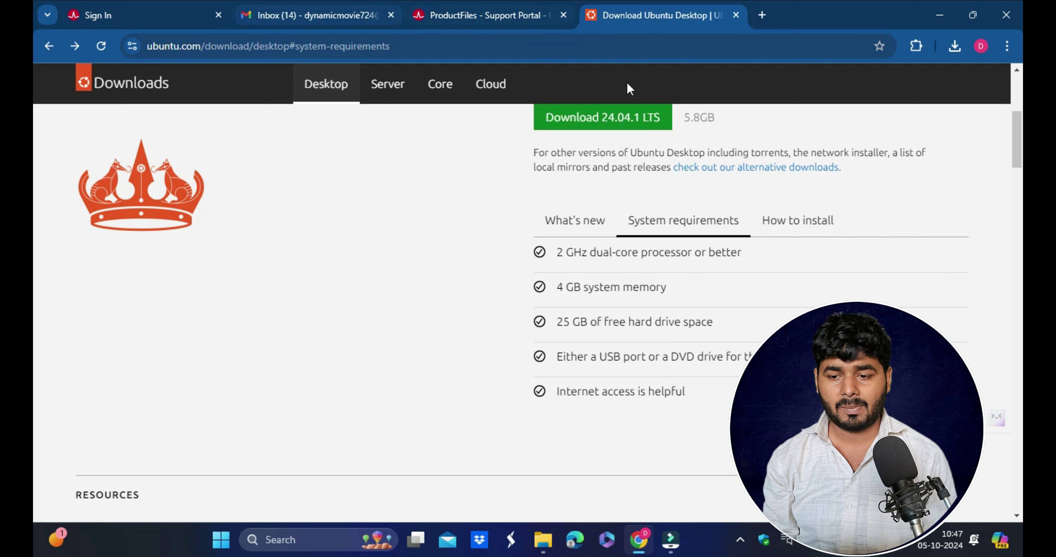
# - Start the Ubuntu 24.04.1 LTS ISO download, then pause and cancel it
pyautogui.scroll(5, 619, 313)
pyautogui.click(595, 332)
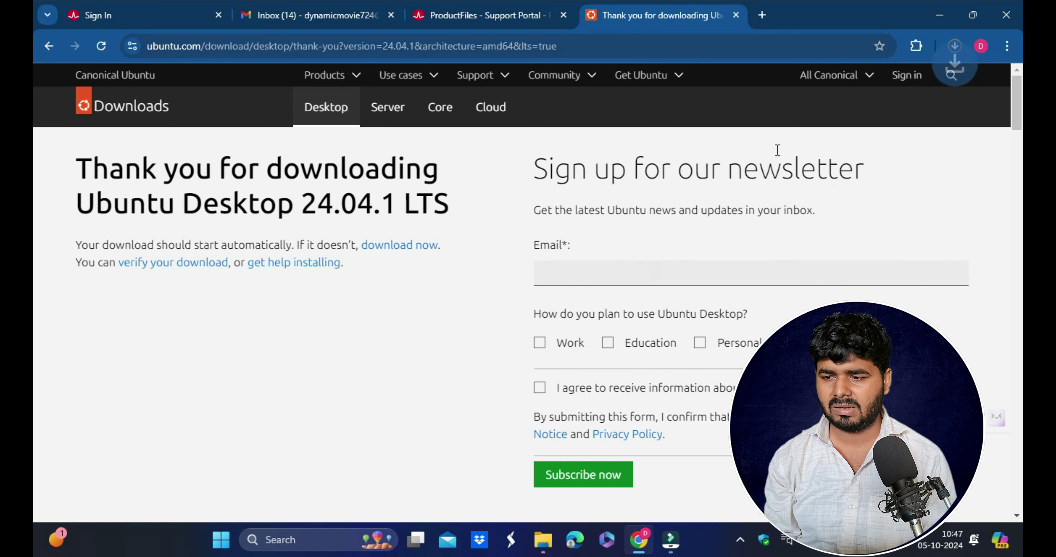
pyautogui.click(955, 46)
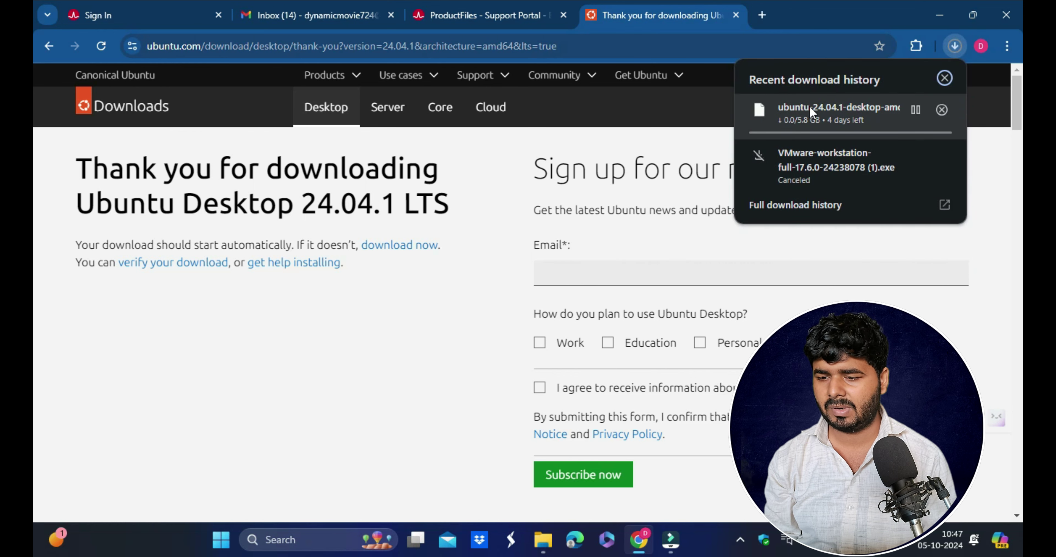
pyautogui.click(915, 110)
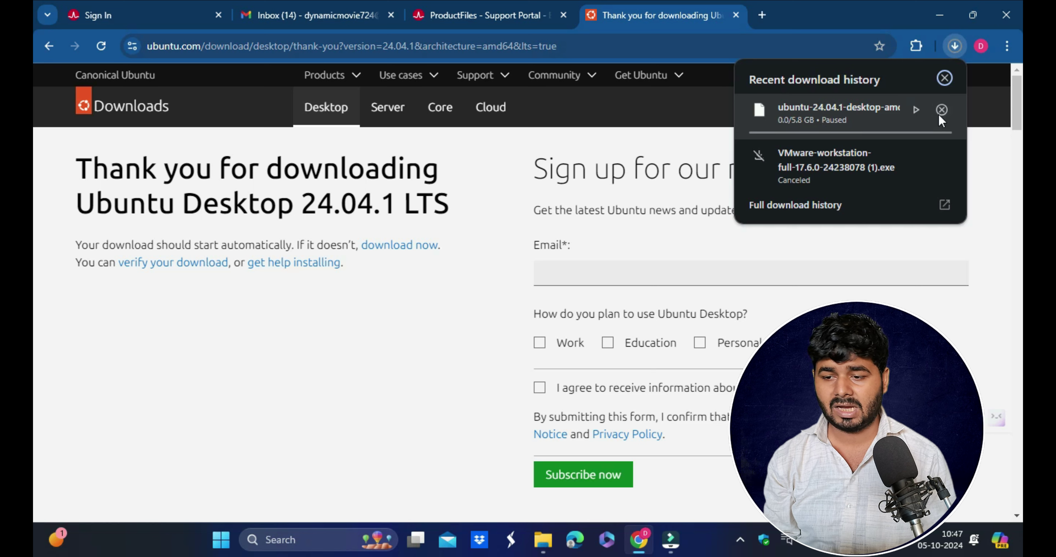
pyautogui.click(947, 109)
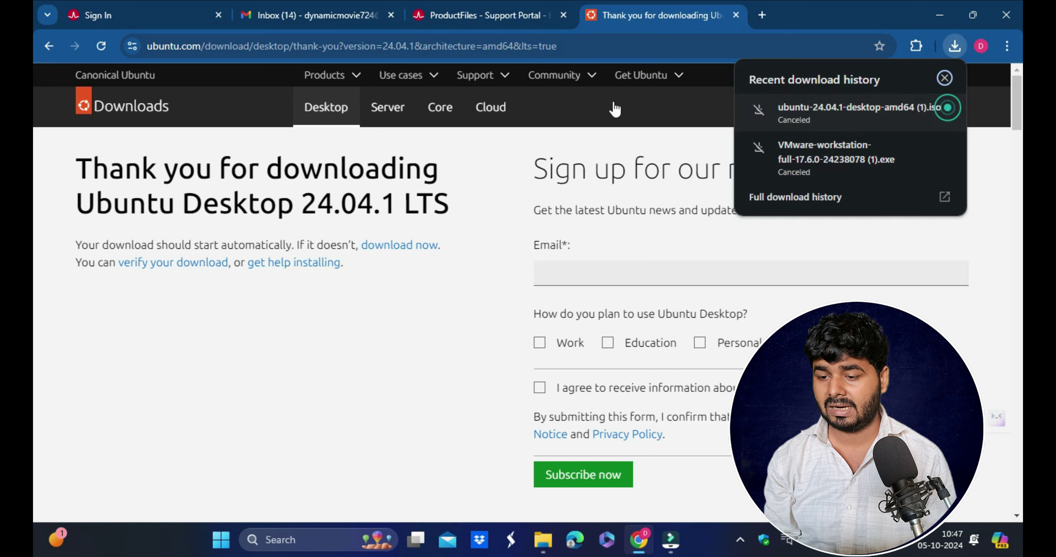
# - Minimize Chrome and select the VMware-workstation-full installer in the Downloads folder of File Explorer
pyautogui.click(939, 15)
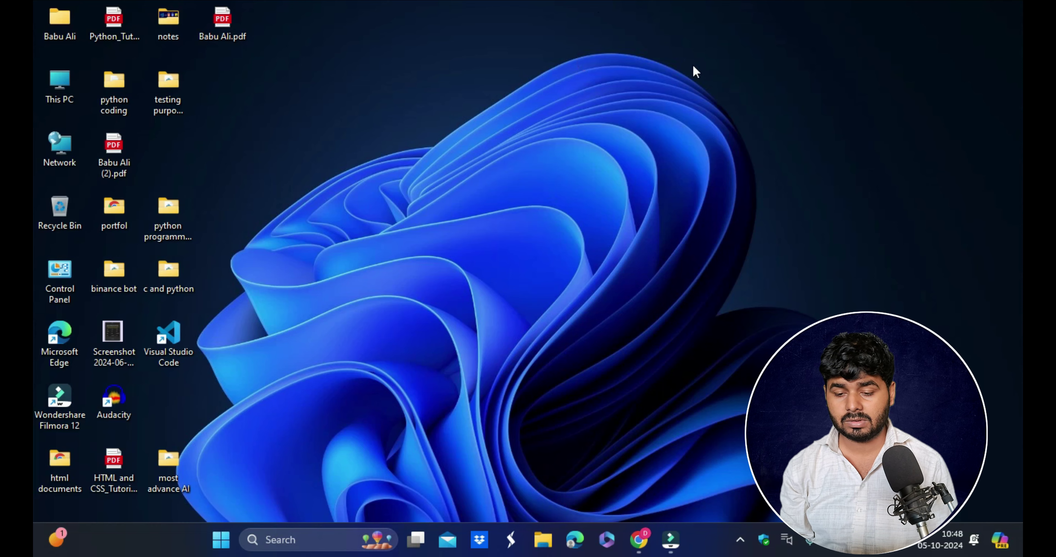
pyautogui.click(544, 539)
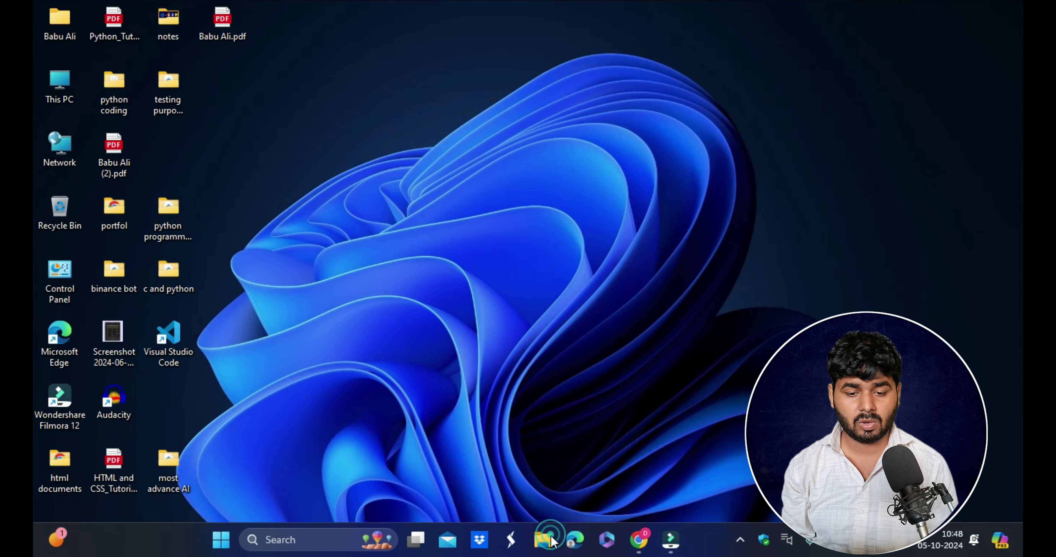
pyautogui.click(85, 184)
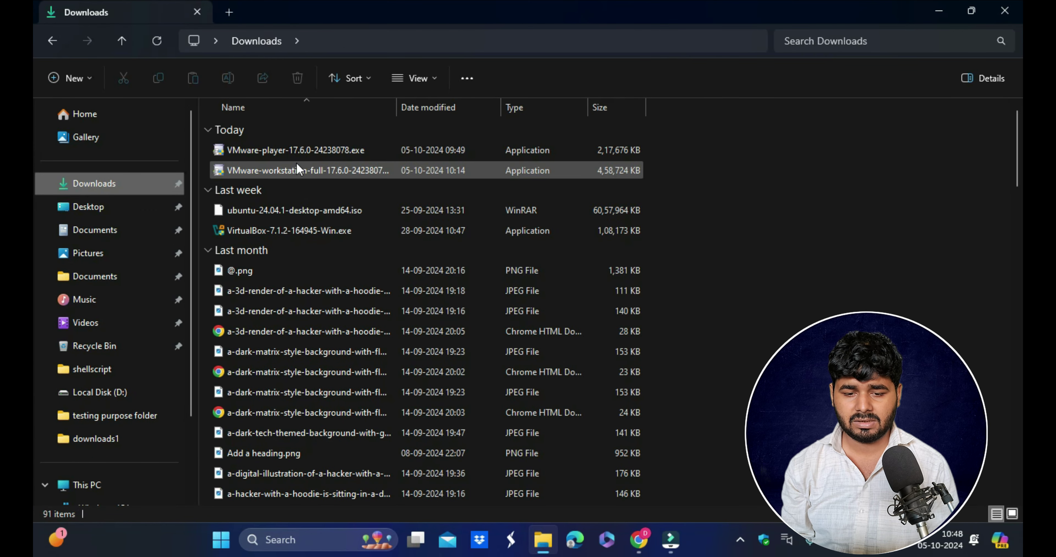
pyautogui.click(298, 169)
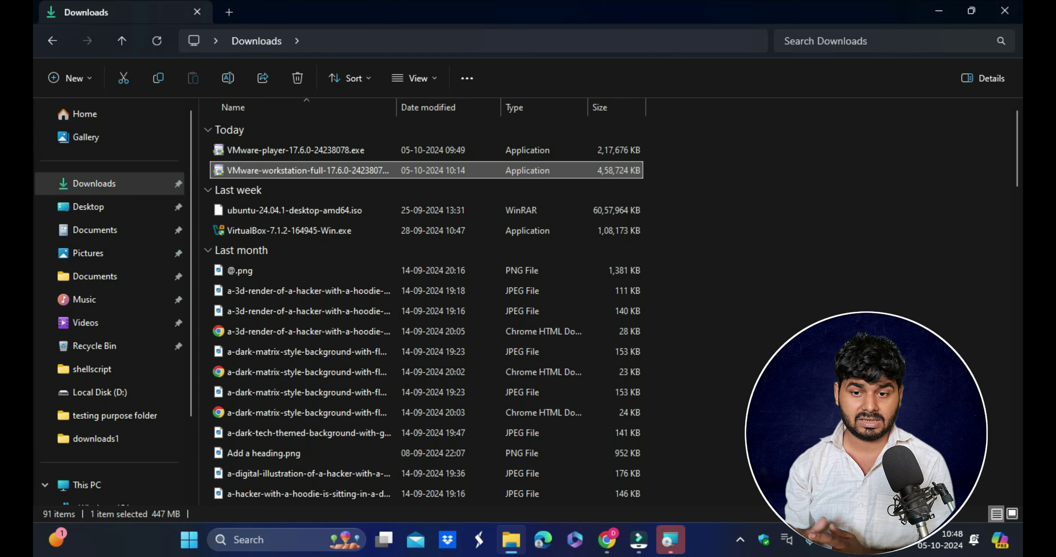
# - Accept the VMware Workstation Pro setup license agreement and reach Custom Setup
pyautogui.click(683, 535)
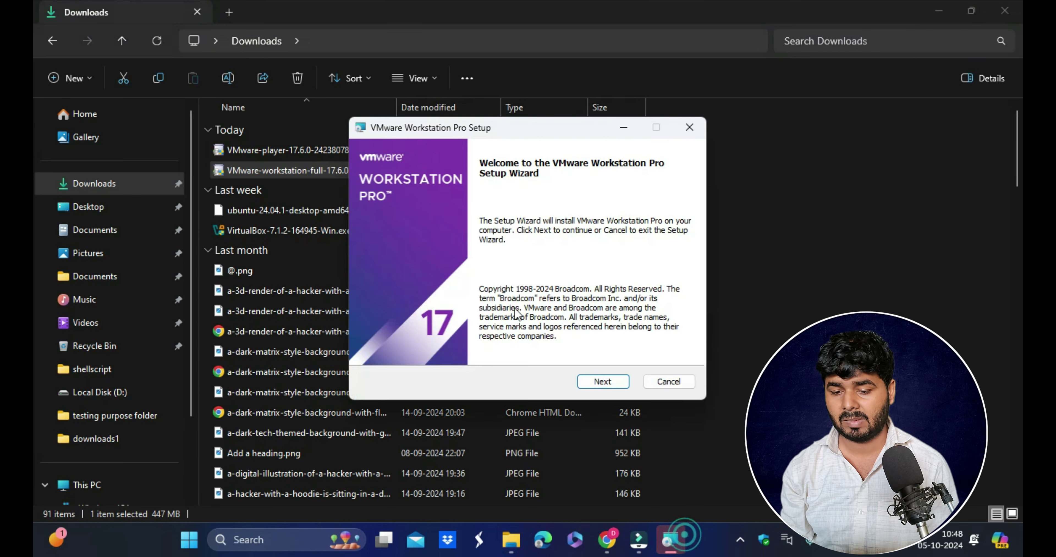
pyautogui.click(609, 384)
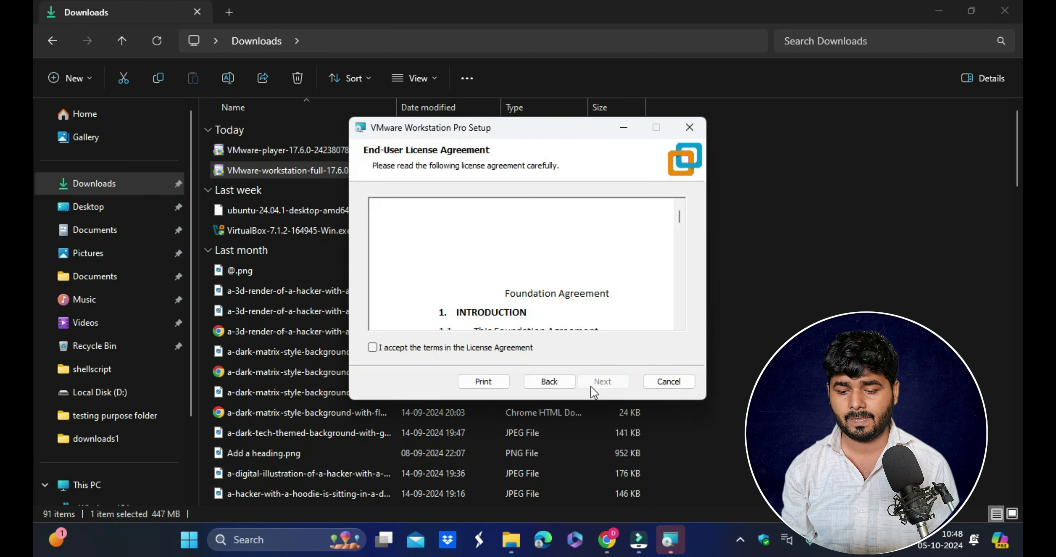
pyautogui.click(373, 348)
pyautogui.click(609, 380)
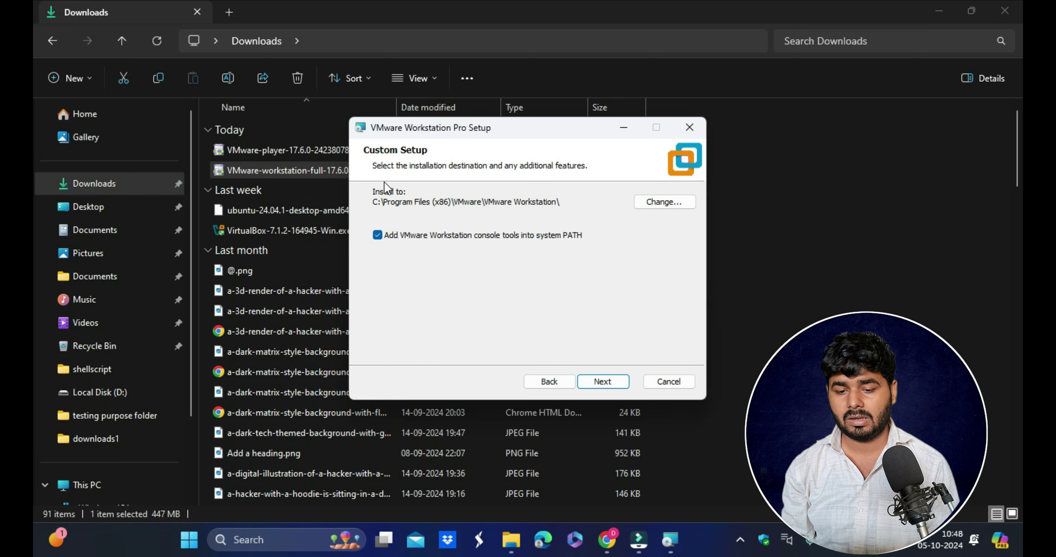
# - Check the drives' free space in File Explorer before choosing the install location
pyautogui.moveTo(586, 133); pyautogui.dragTo(650, 126)
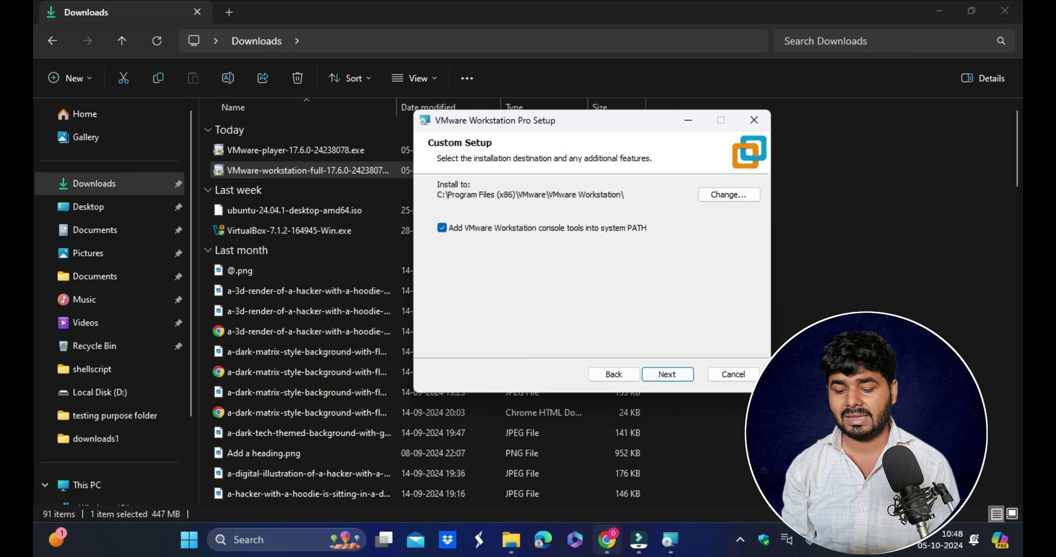
pyautogui.click(512, 539)
pyautogui.scroll(-2, 97, 426)
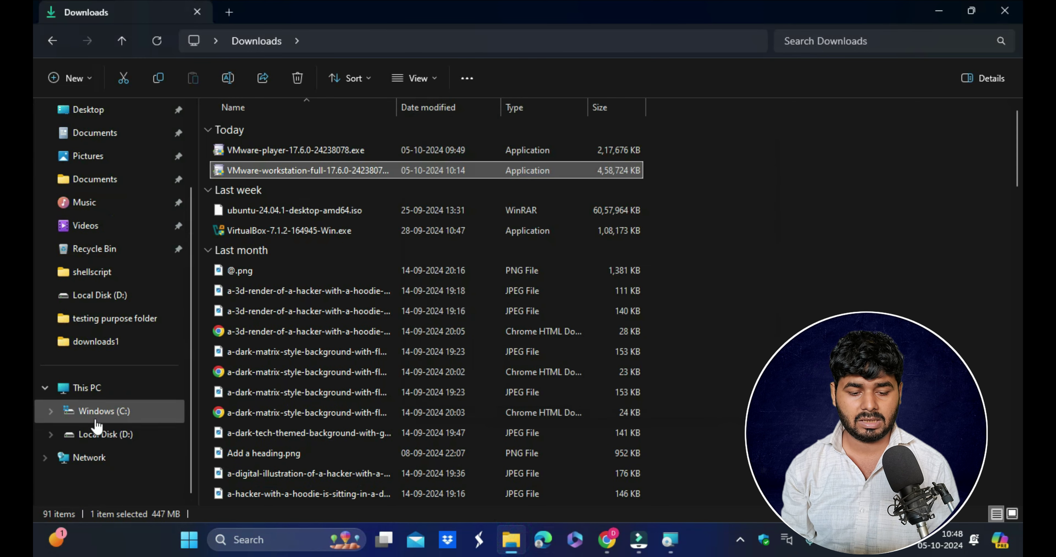
pyautogui.click(122, 394)
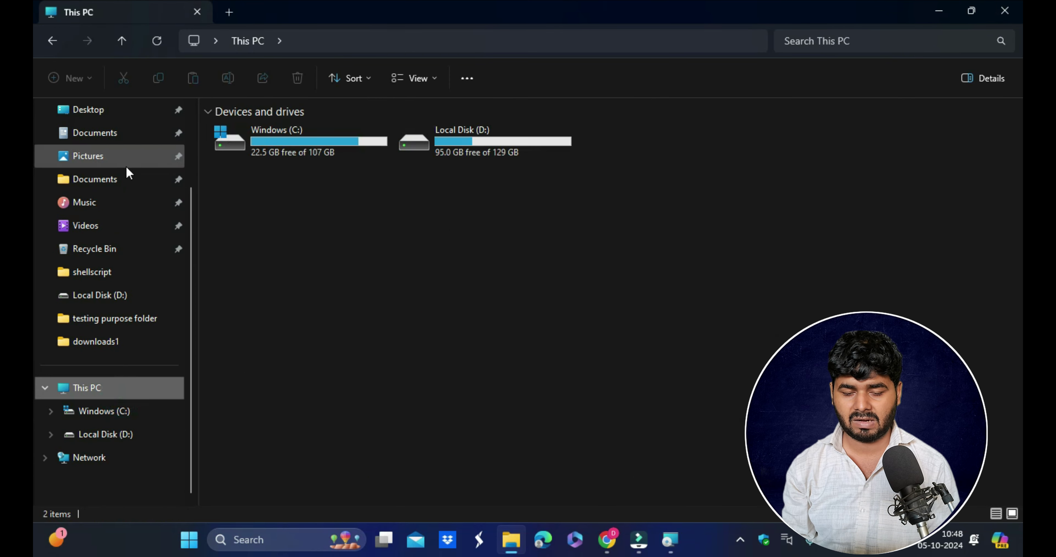
pyautogui.click(677, 545)
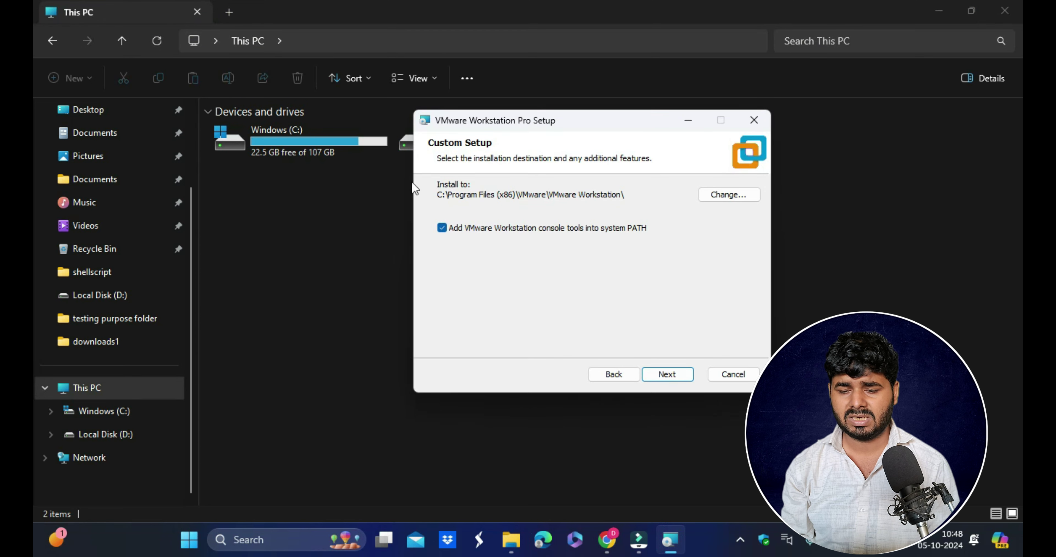
pyautogui.moveTo(587, 128); pyautogui.dragTo(619, 141)
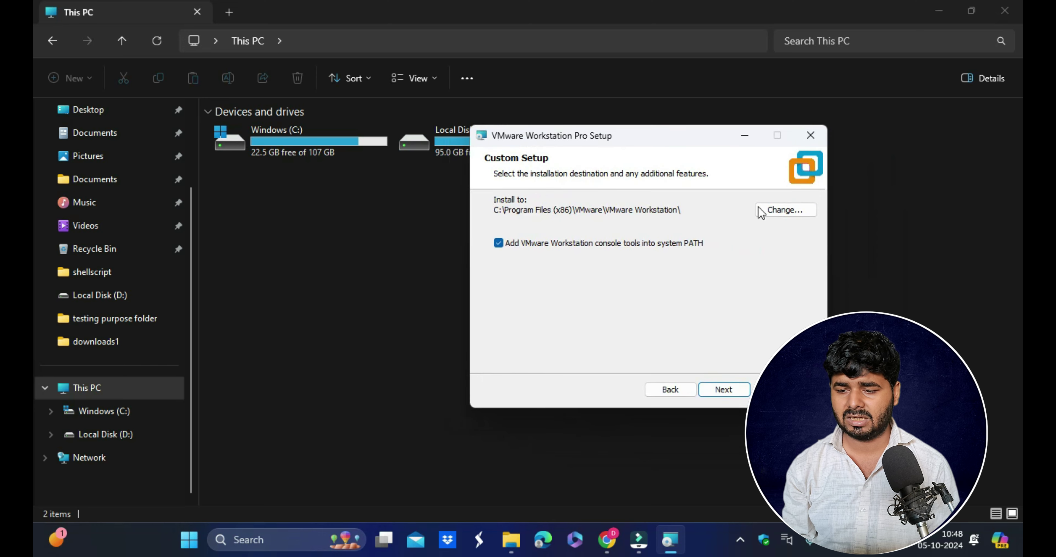
# - Install with default location, user experience and shortcut settings, finish, and position the desktop shortcut
pyautogui.click(731, 390)
pyautogui.click(732, 390)
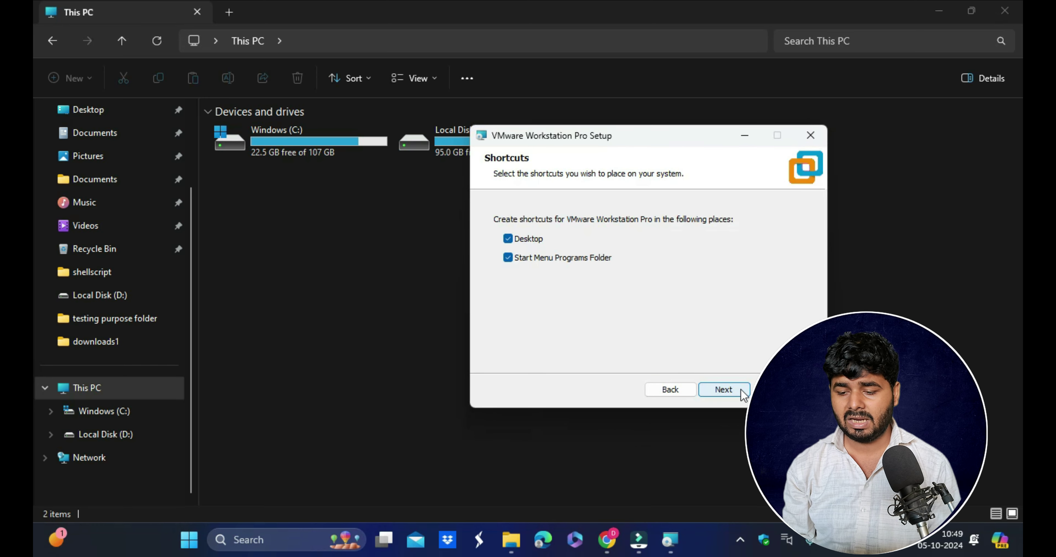
pyautogui.click(731, 390)
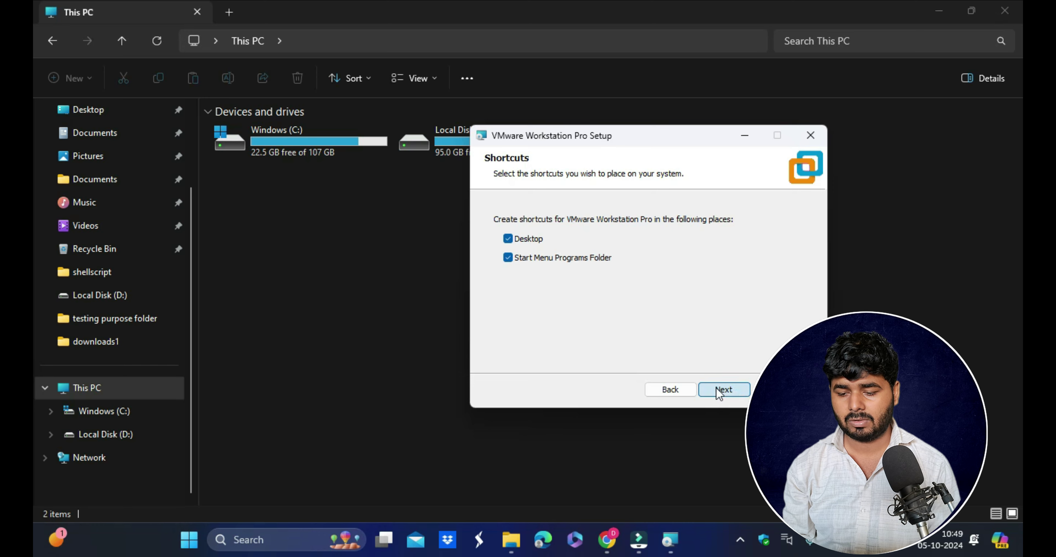
pyautogui.click(721, 389)
pyautogui.moveTo(634, 139); pyautogui.dragTo(554, 141)
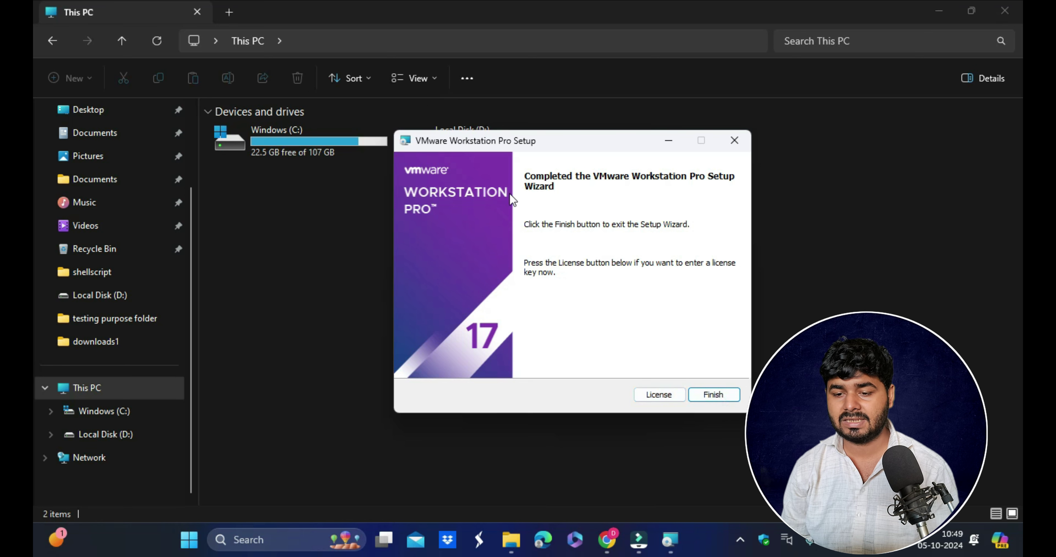
pyautogui.moveTo(538, 144); pyautogui.dragTo(546, 176)
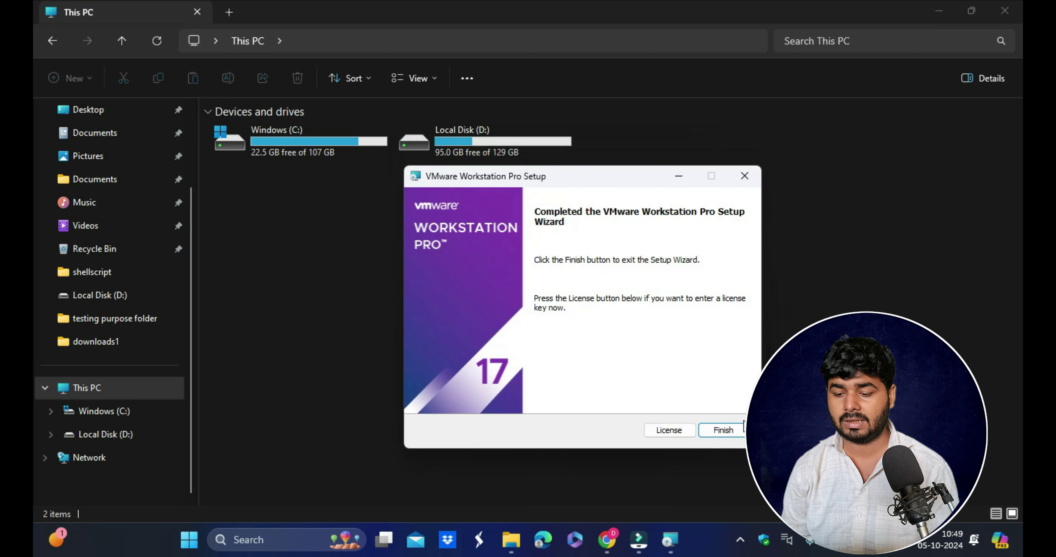
pyautogui.click(722, 430)
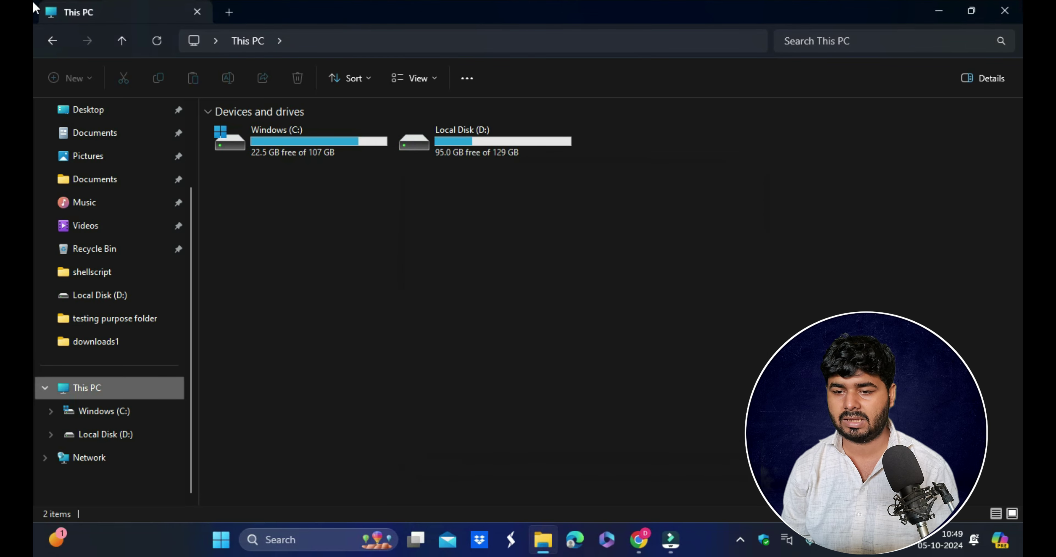
pyautogui.press('super+d')
pyautogui.moveTo(184, 162); pyautogui.dragTo(509, 164)
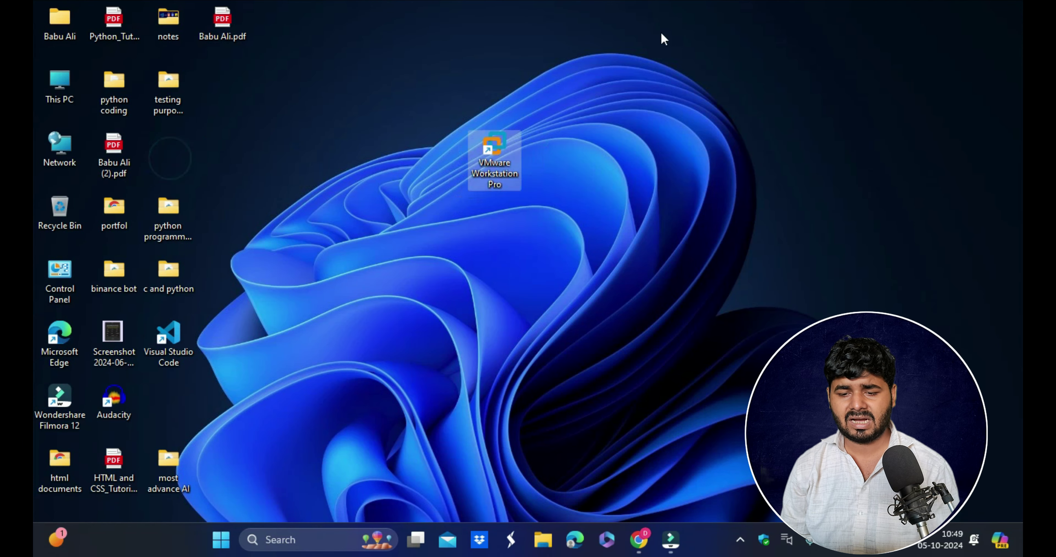
# - Refresh the desktop and place a VMware Workstation Pro shortcut on it from Windows search
pyautogui.rightClick(661, 32)
pyautogui.click(721, 93)
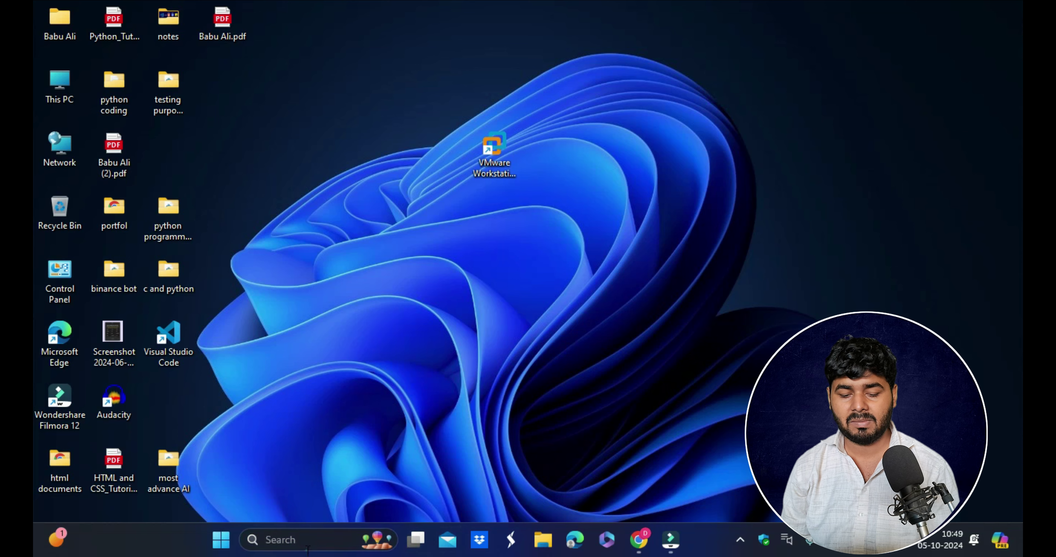
pyautogui.click(307, 539)
pyautogui.write('wprd')
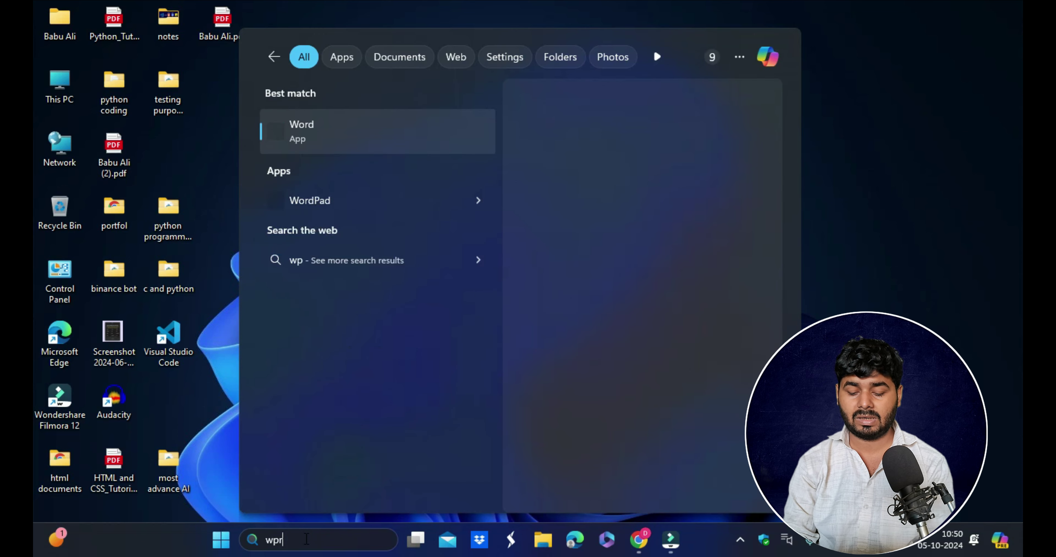
pyautogui.press('BackSpace')
pyautogui.press('BackSpace')
pyautogui.press('BackSpace')
pyautogui.press('BackSpace')
pyautogui.write('VM')
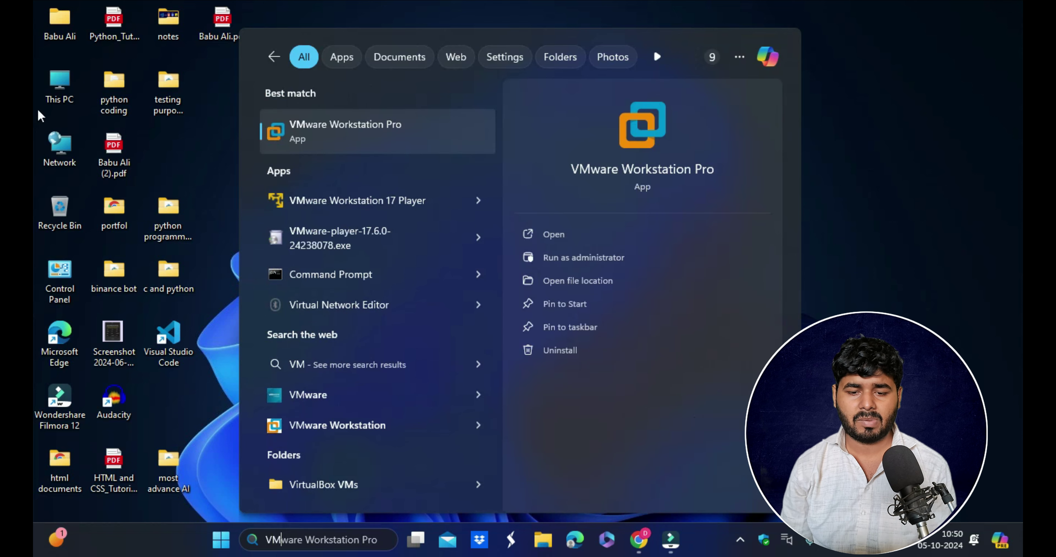
pyautogui.moveTo(396, 139); pyautogui.dragTo(479, 165)
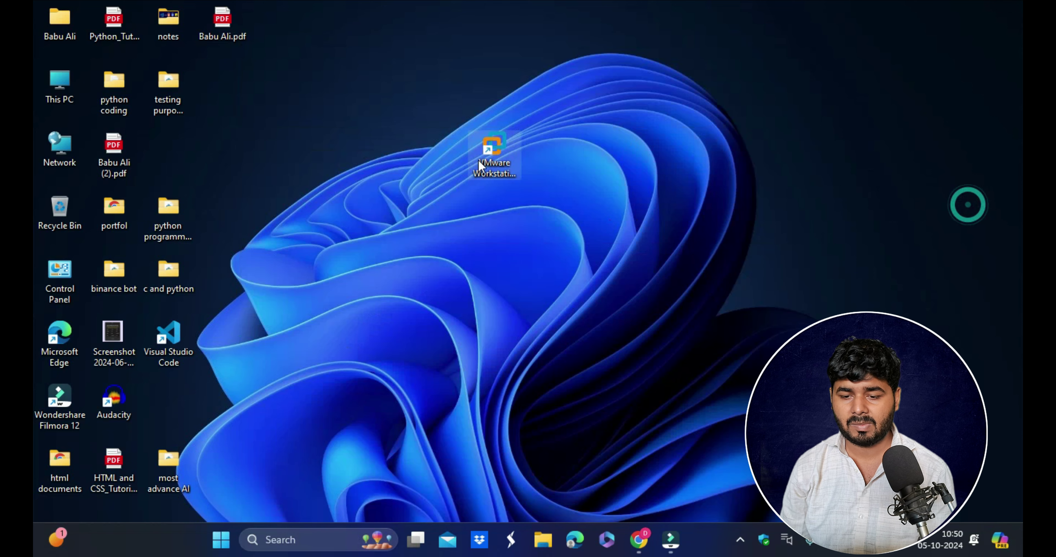
# - Launch VMware Workstation Pro, maximize its window, and close the Home tab
pyautogui.doubleClick(494, 152)
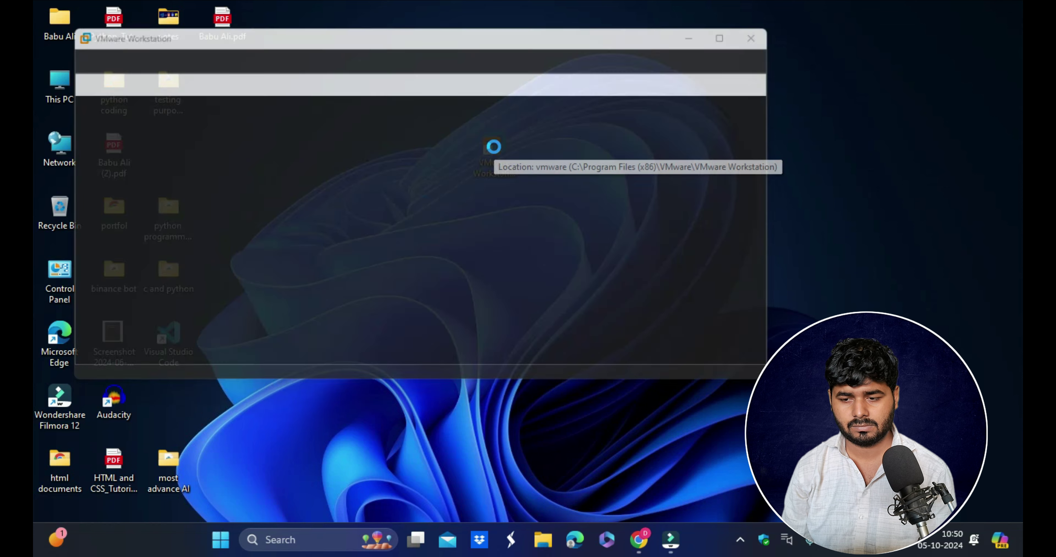
pyautogui.click(741, 29)
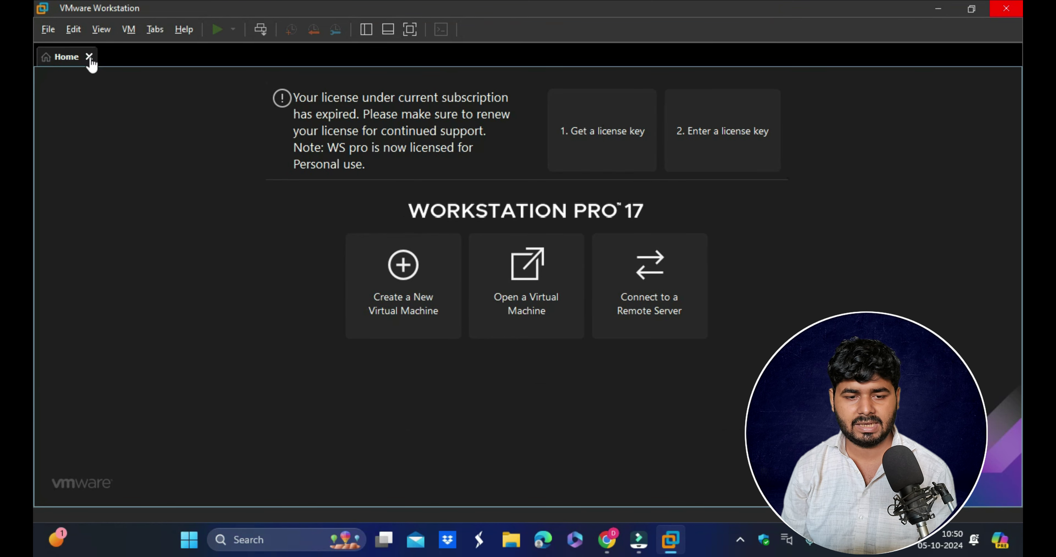
pyautogui.click(89, 57)
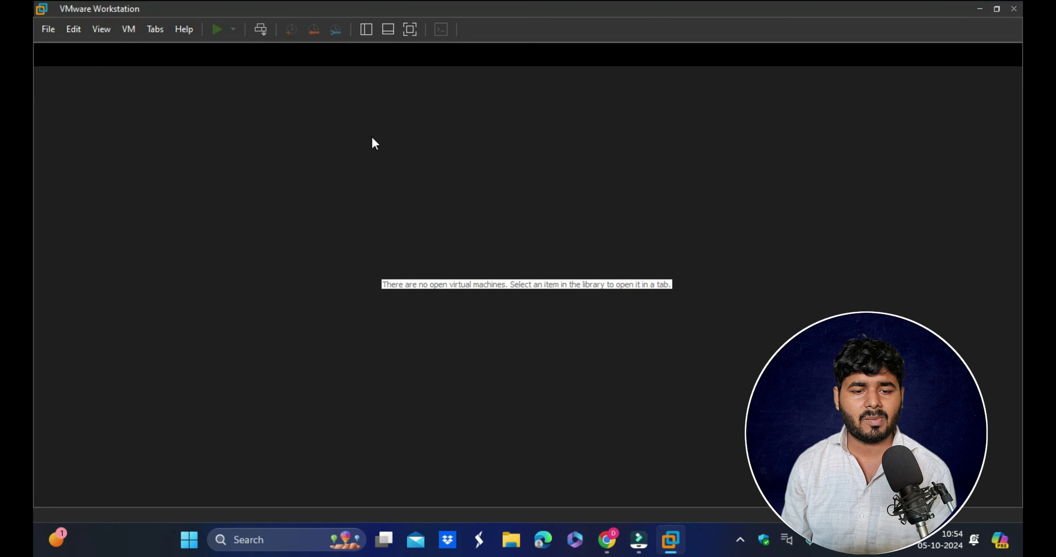
# - Start the New Virtual Machine wizard with the Typical configuration
pyautogui.click(45, 29)
pyautogui.click(100, 47)
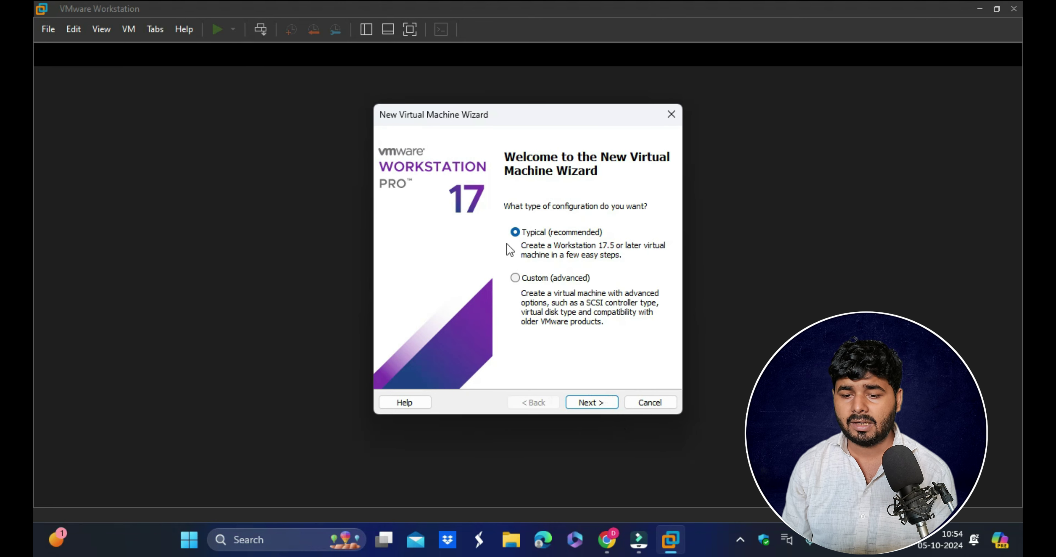
pyautogui.click(591, 403)
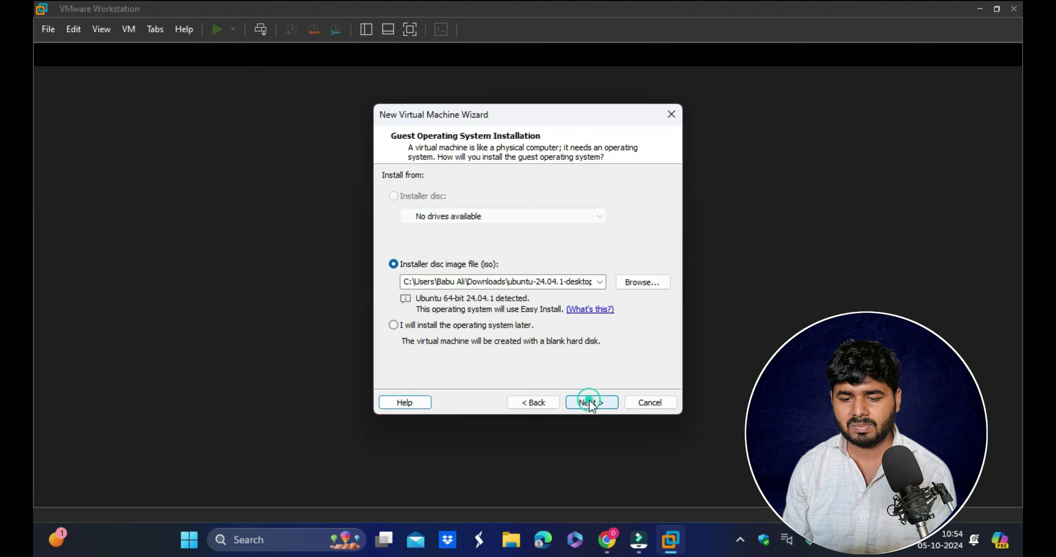
# - Choose ubuntu-24.04.1-desktop-amd64.iso as the installer disc image and continue to Easy Install
pyautogui.click(640, 284)
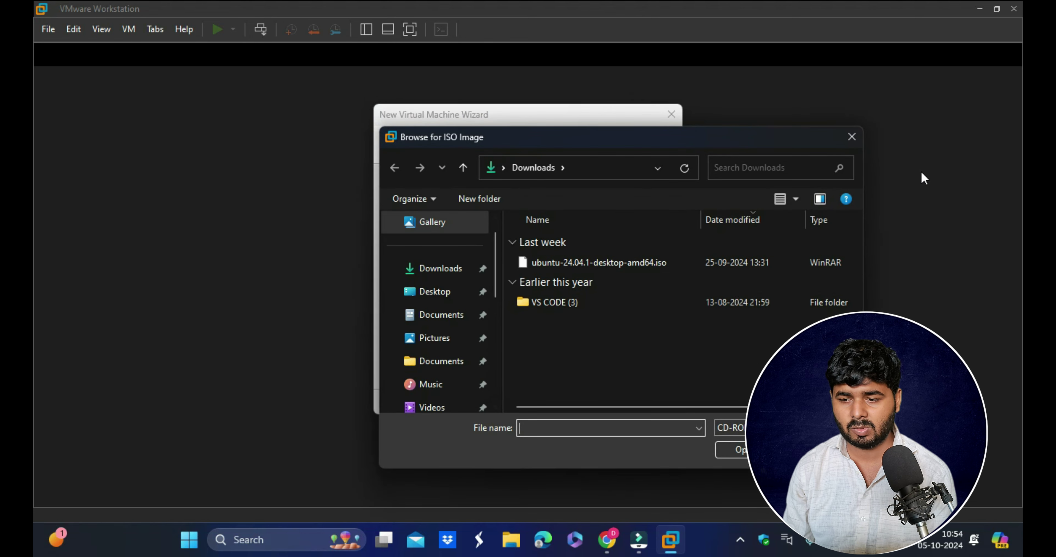
pyautogui.click(853, 138)
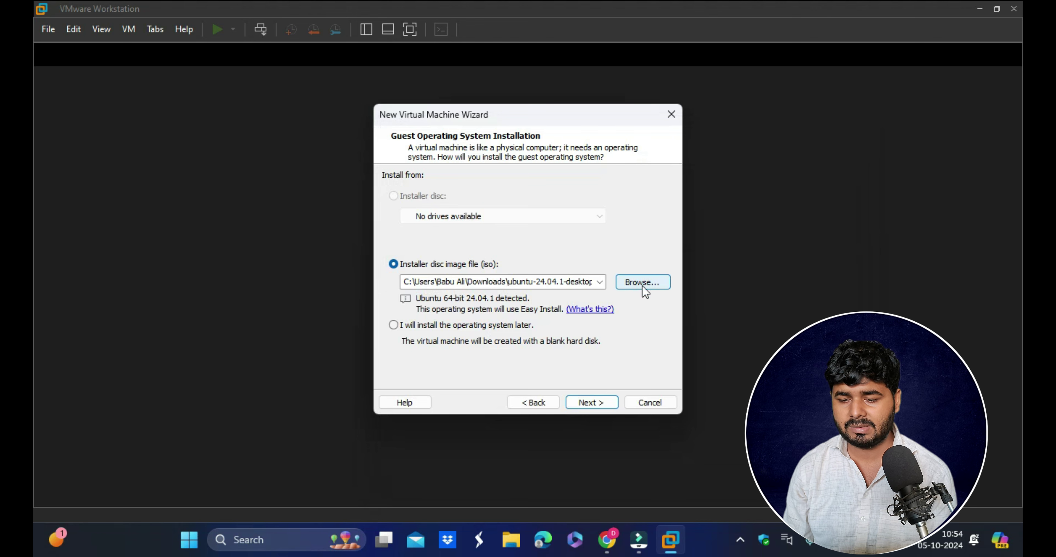
pyautogui.click(653, 285)
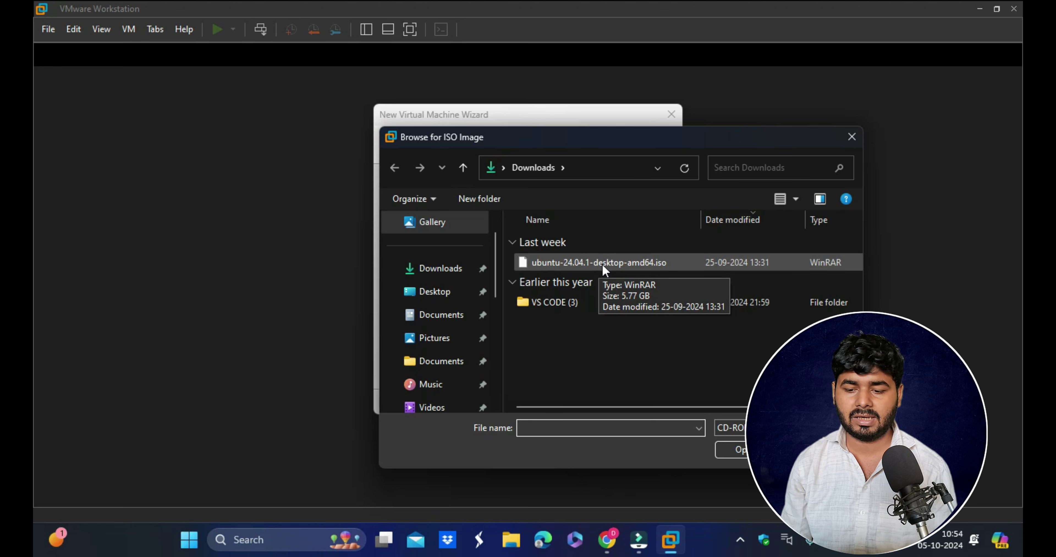
pyautogui.click(633, 265)
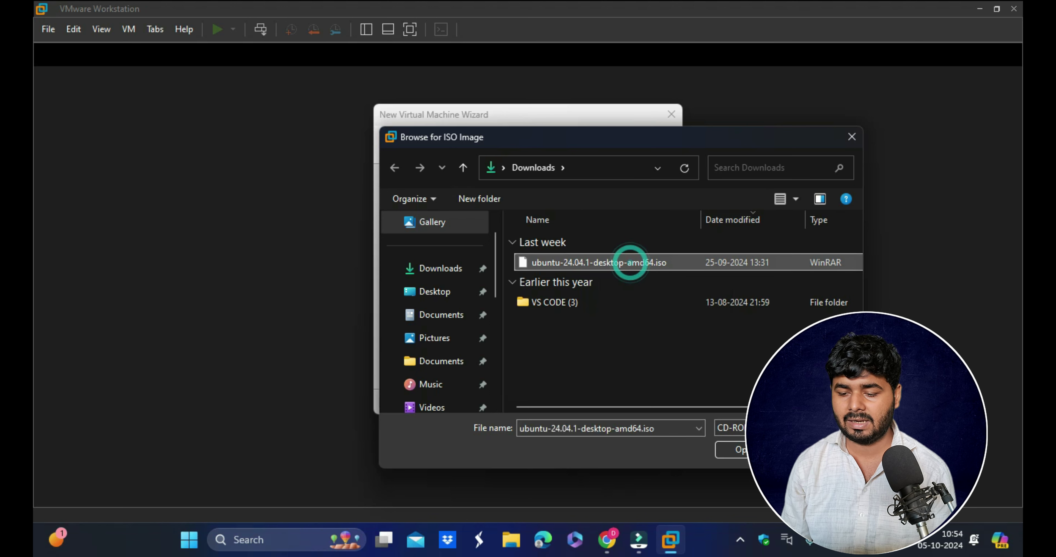
pyautogui.click(732, 450)
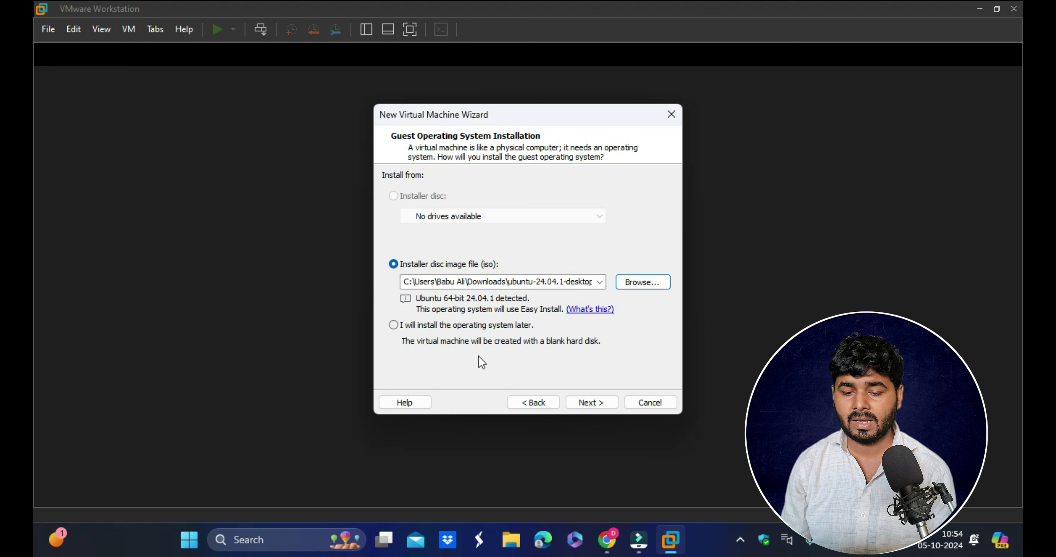
pyautogui.click(593, 404)
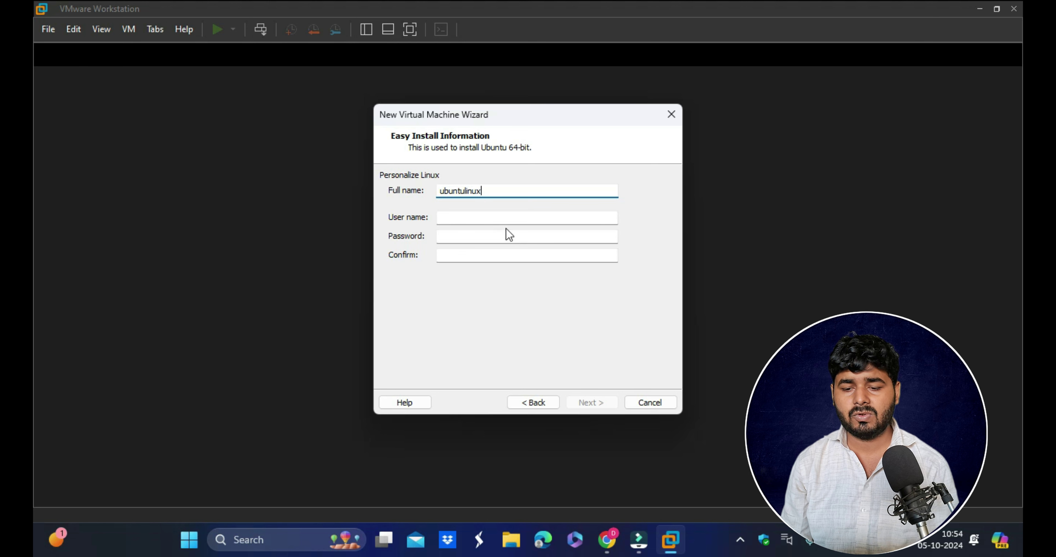
# - Fill in the Linux user name, the password and its confirmation on the Easy Install page
pyautogui.click(511, 218)
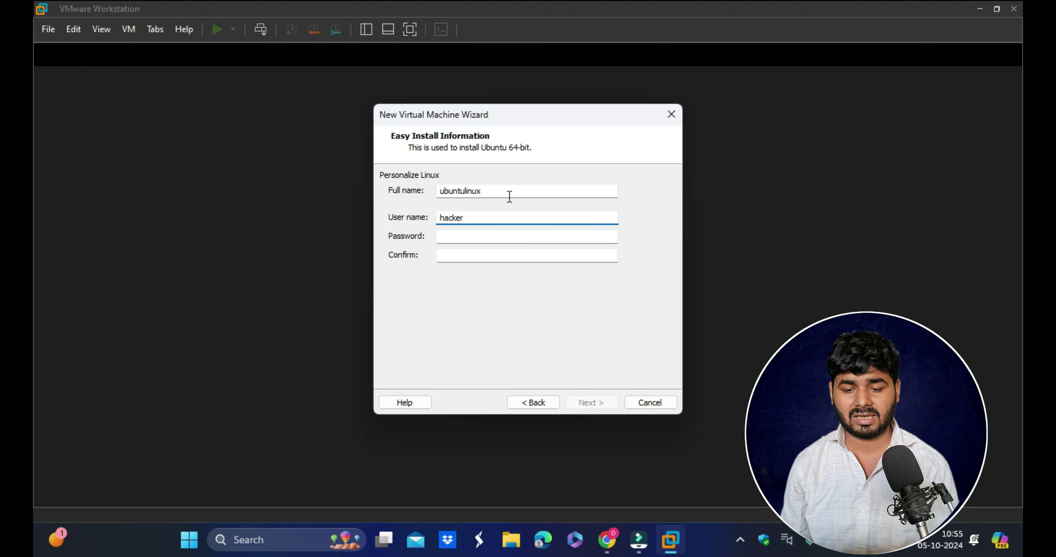
pyautogui.click(451, 234)
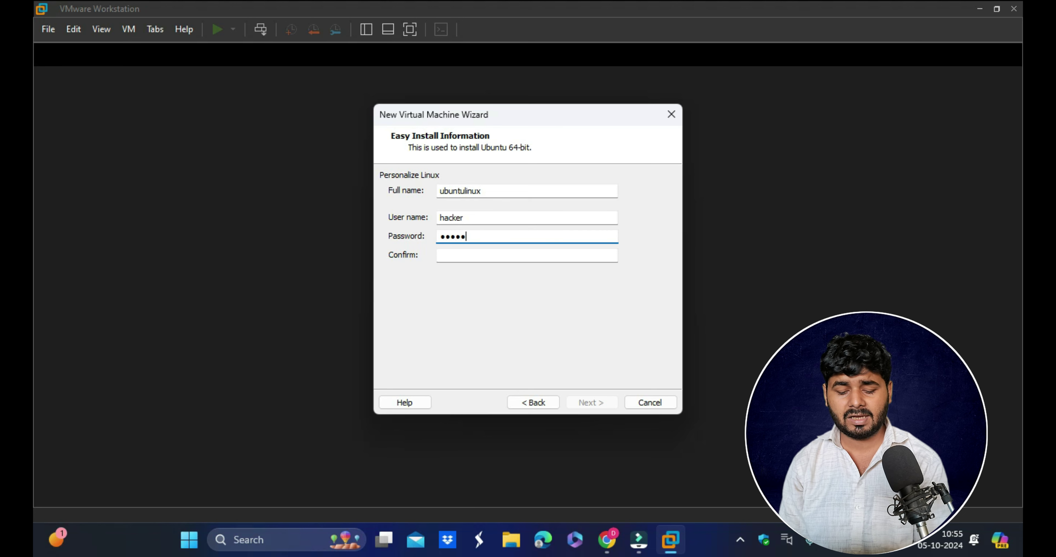
pyautogui.click(441, 255)
pyautogui.write('••••••')
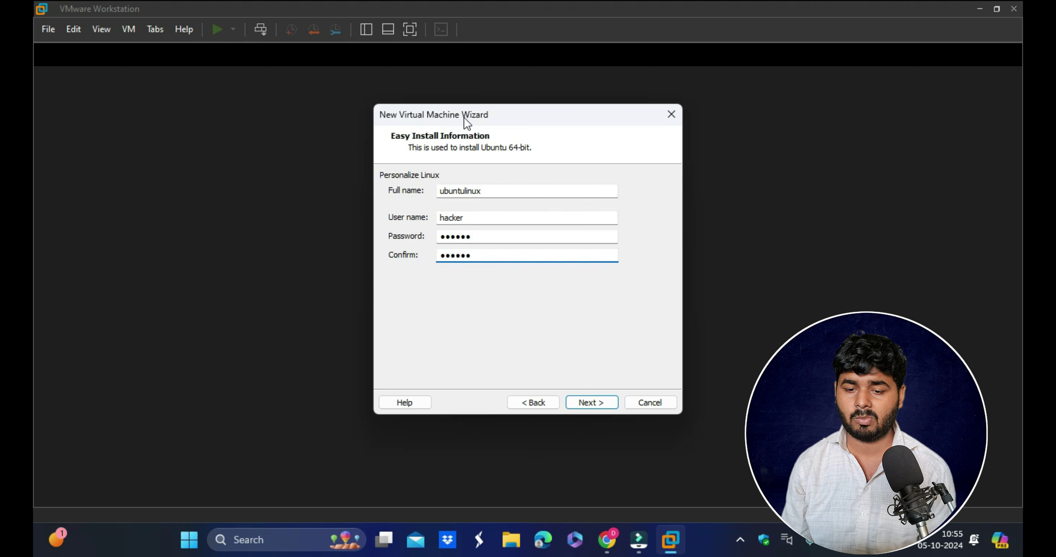
# - Check the full name and user name entries, then advance to naming the virtual machine
pyautogui.moveTo(505, 124); pyautogui.dragTo(529, 126)
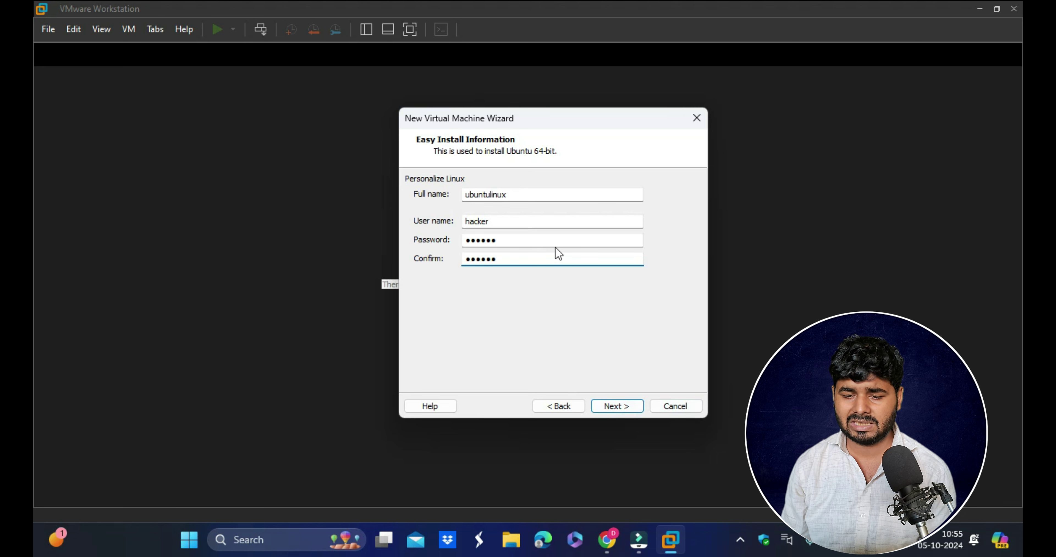
pyautogui.click(617, 406)
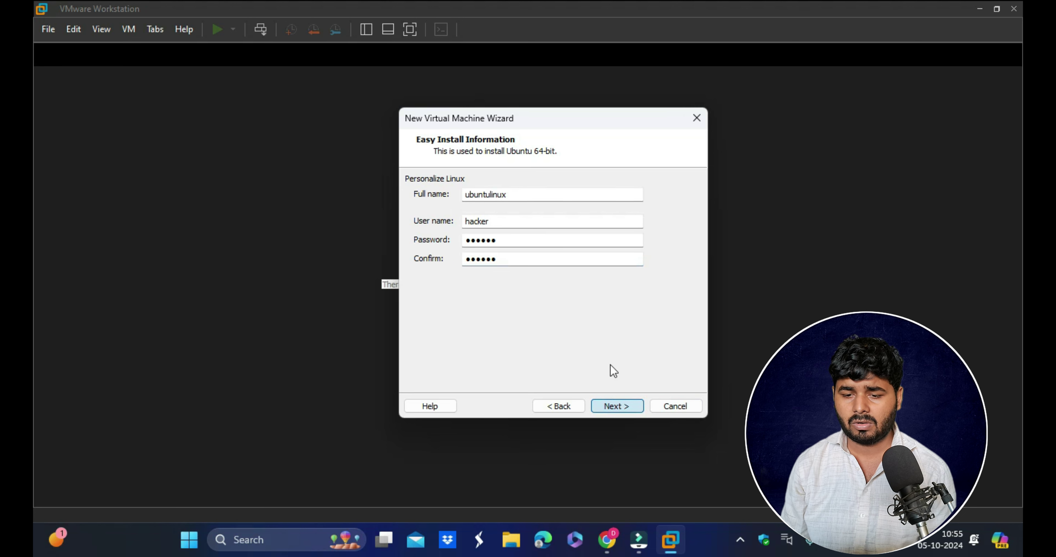
pyautogui.click(491, 193)
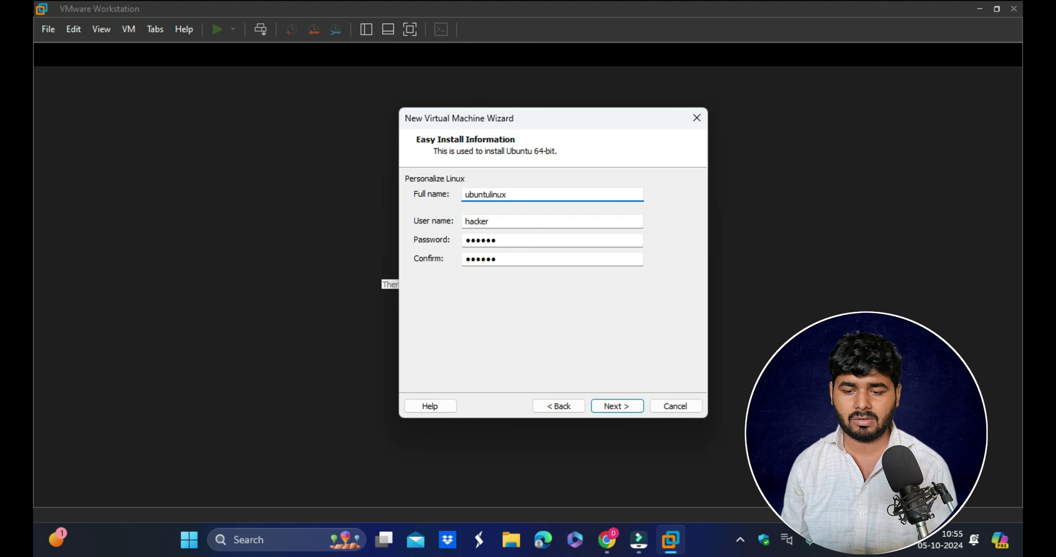
pyautogui.moveTo(490, 221); pyautogui.dragTo(457, 221)
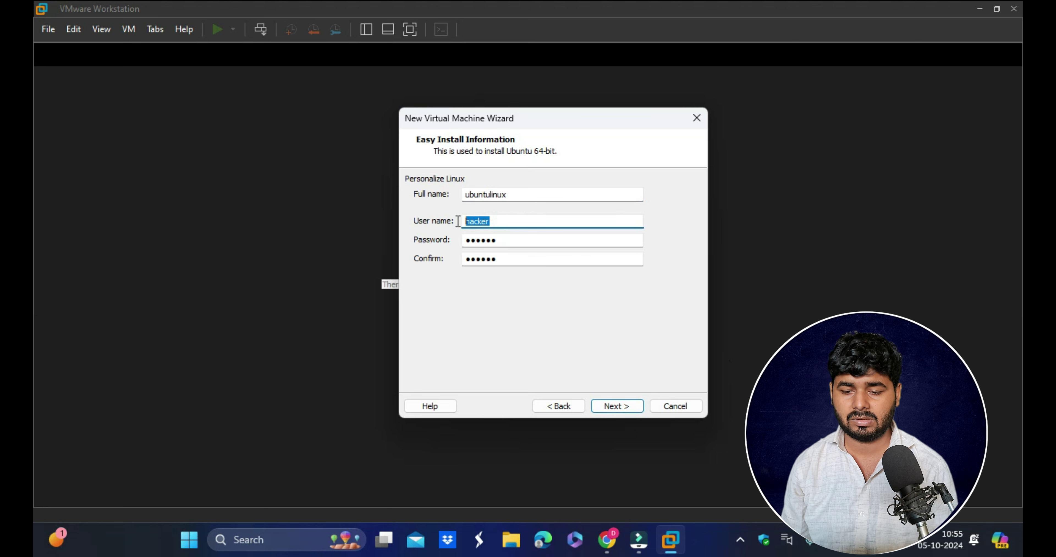
pyautogui.click(495, 219)
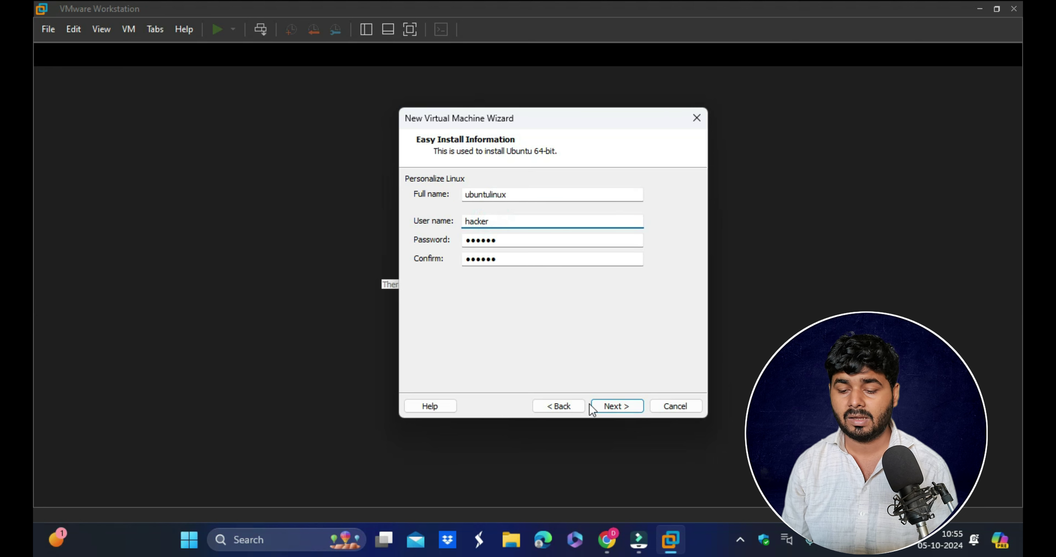
pyautogui.click(617, 407)
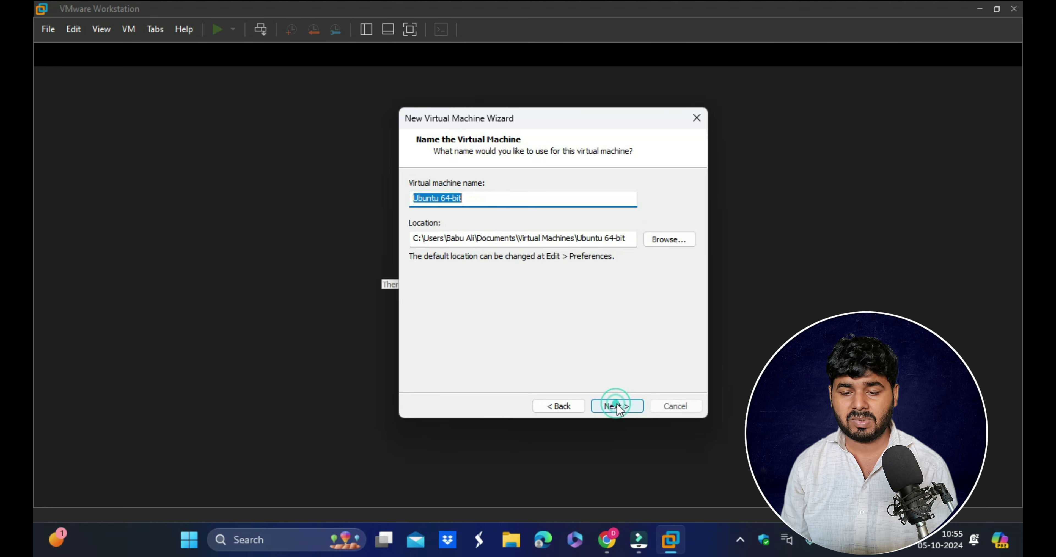
# - Keep the suggested virtual machine name Ubuntu 64-bit
pyautogui.click(478, 199)
pyautogui.doubleClick(474, 198)
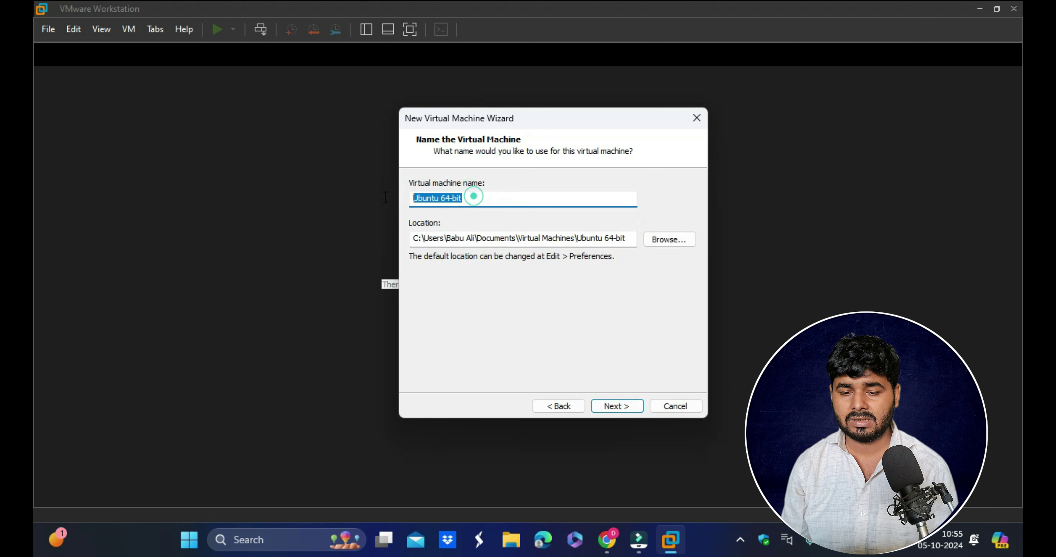
pyautogui.click(471, 198)
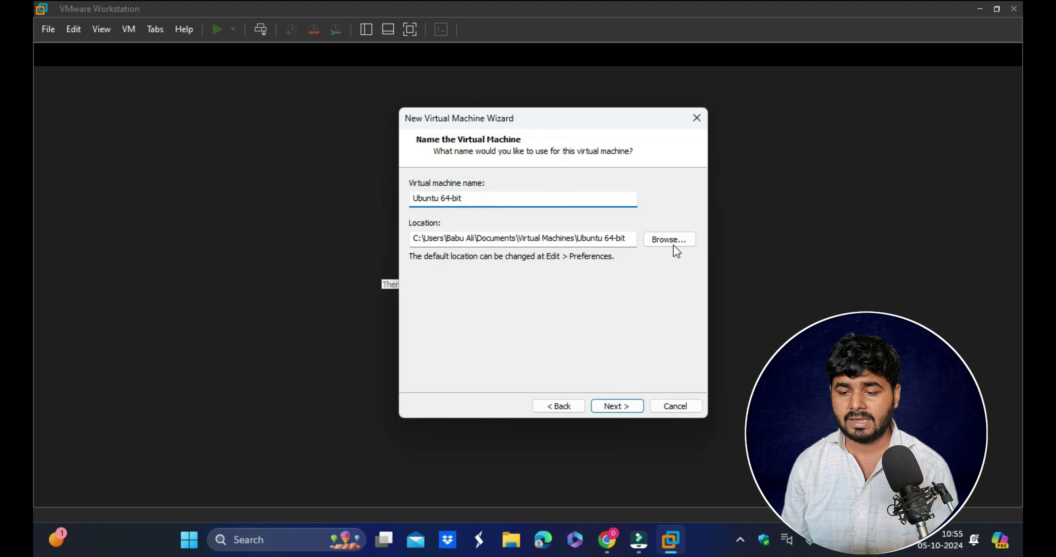
pyautogui.click(445, 223)
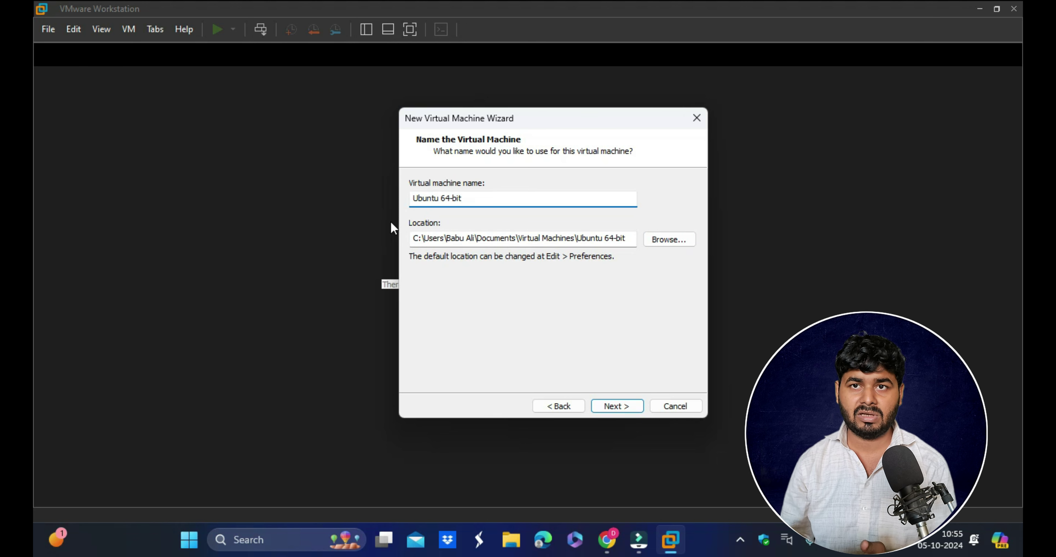
# - Look up the available drives under This PC in File Explorer
pyautogui.click(506, 540)
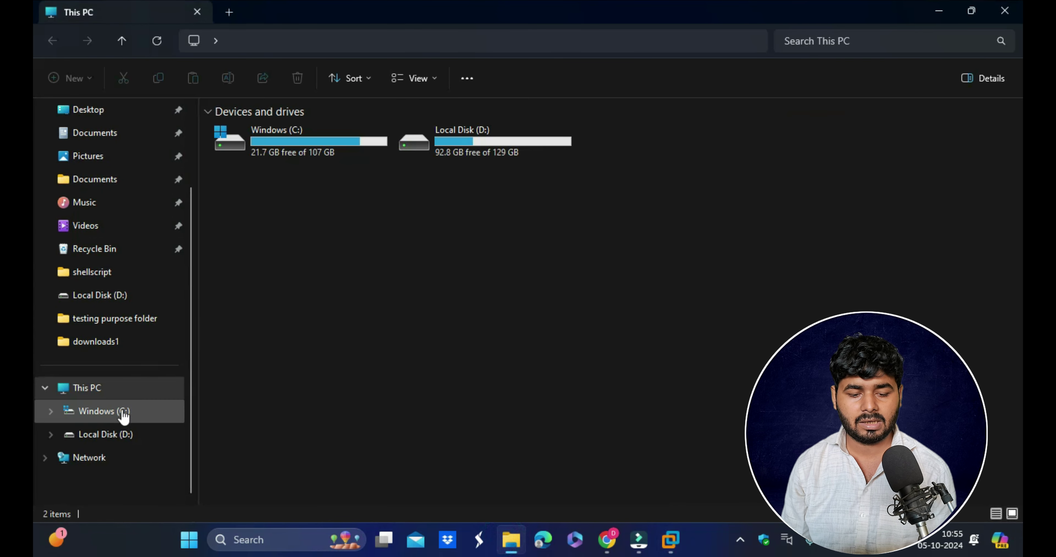
pyautogui.click(112, 386)
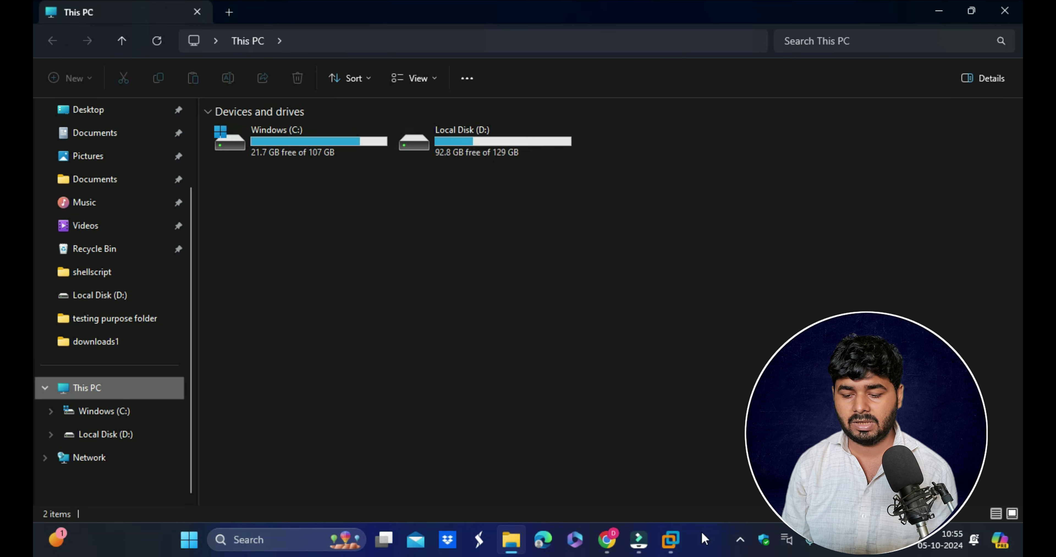
pyautogui.click(670, 540)
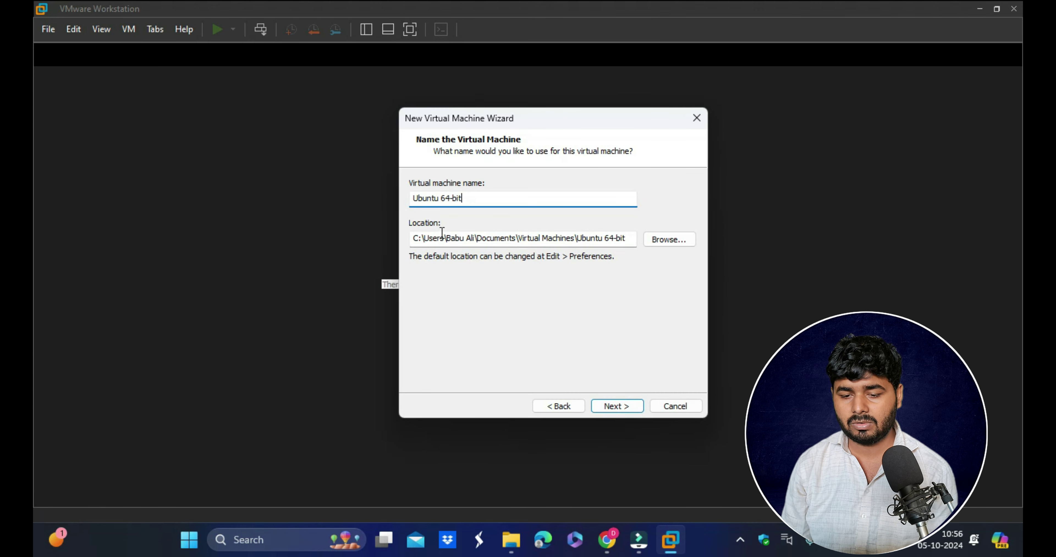
# - Review the default Documents\Virtual Machines\Ubuntu 64-bit location path in the wizard
pyautogui.moveTo(414, 237); pyautogui.dragTo(638, 237)
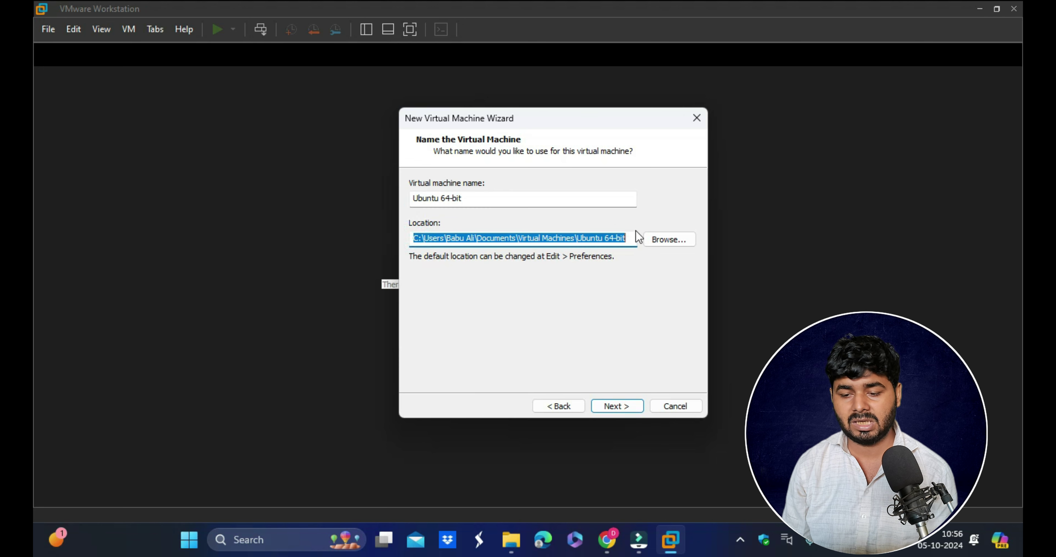
pyautogui.click(627, 237)
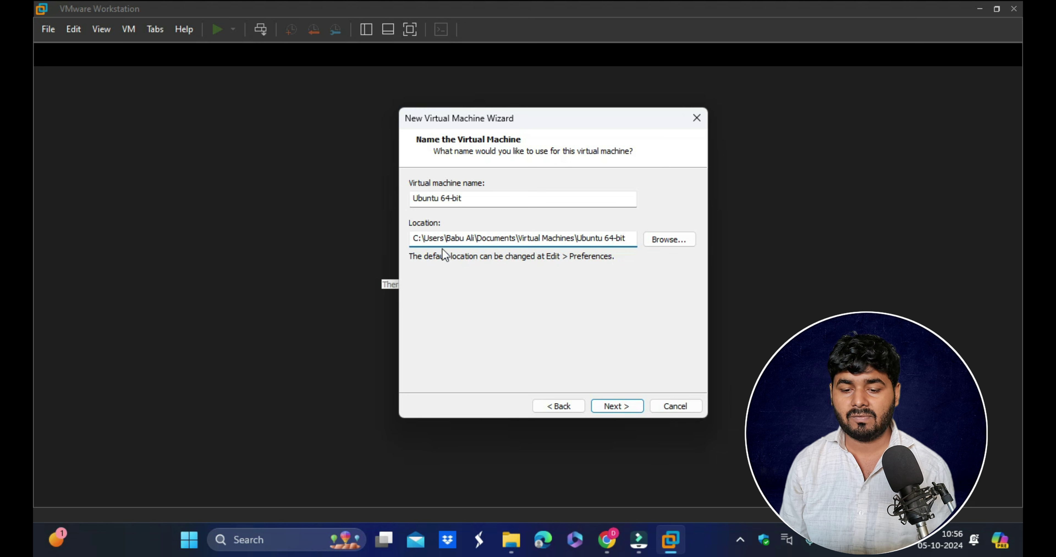
pyautogui.moveTo(627, 237); pyautogui.dragTo(392, 236)
pyautogui.click(663, 358)
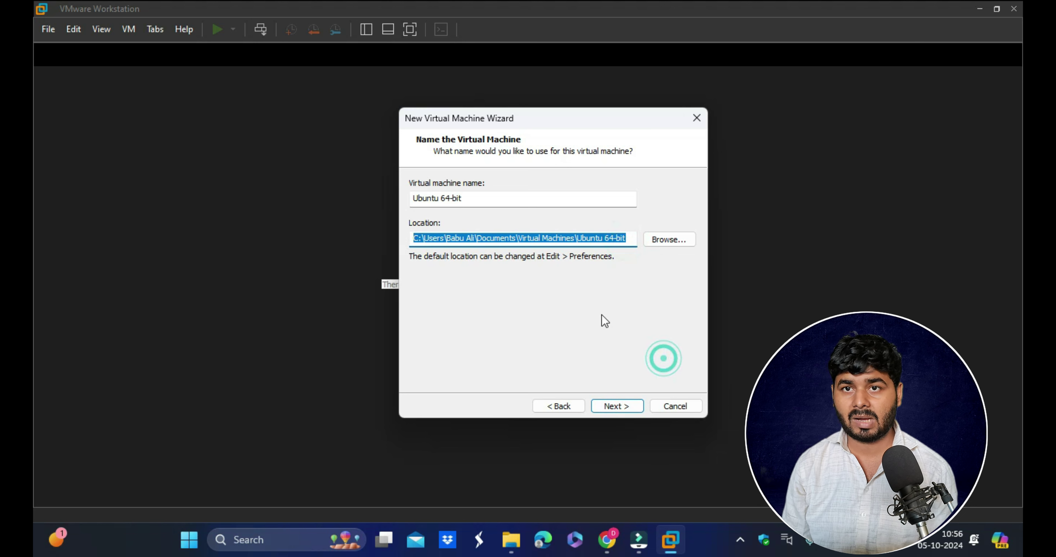
pyautogui.click(601, 313)
pyautogui.click(521, 280)
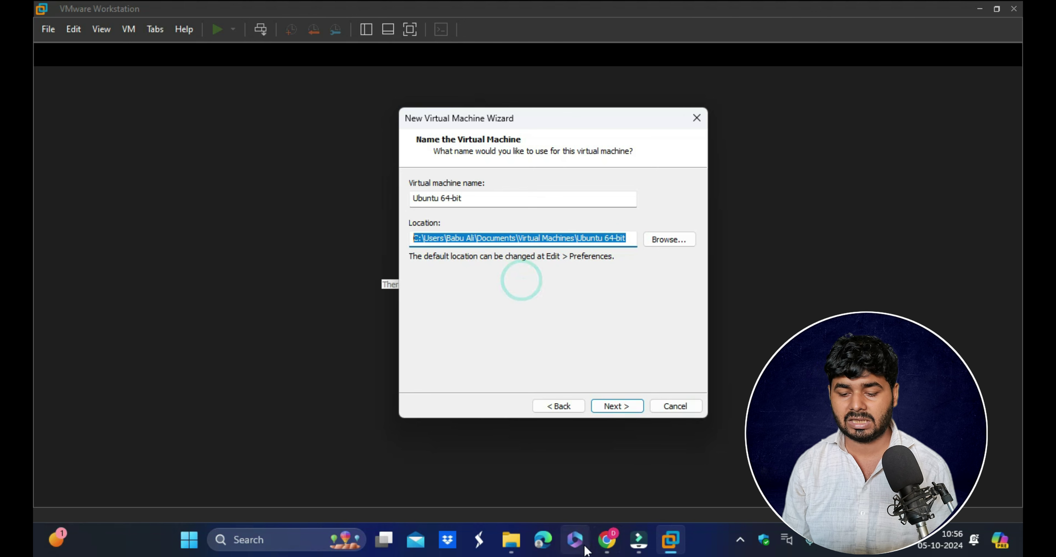
# - Open Local Disk (D:) and create a new folder named 'ubuntu linux' there
pyautogui.click(511, 540)
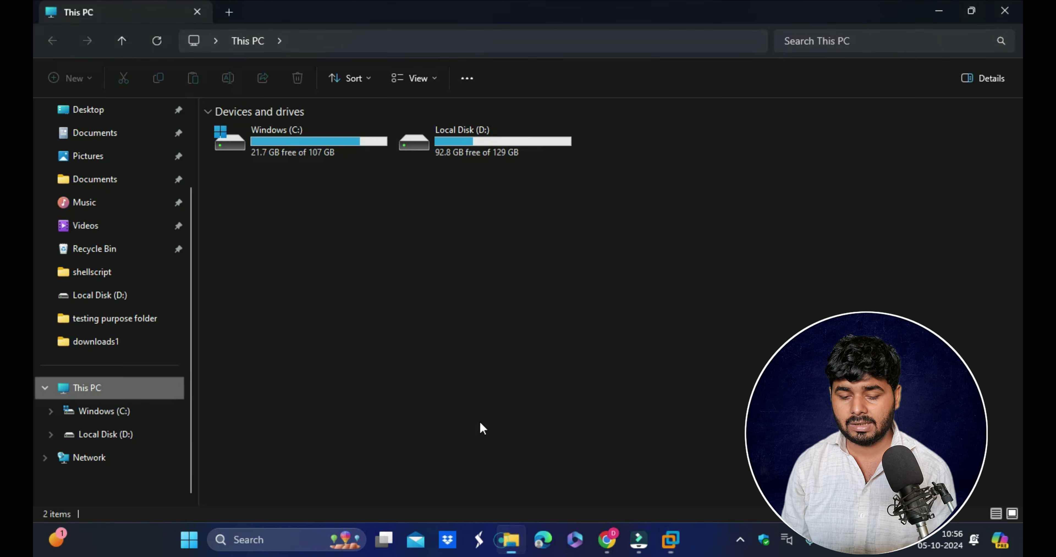
pyautogui.click(467, 146)
pyautogui.doubleClick(467, 145)
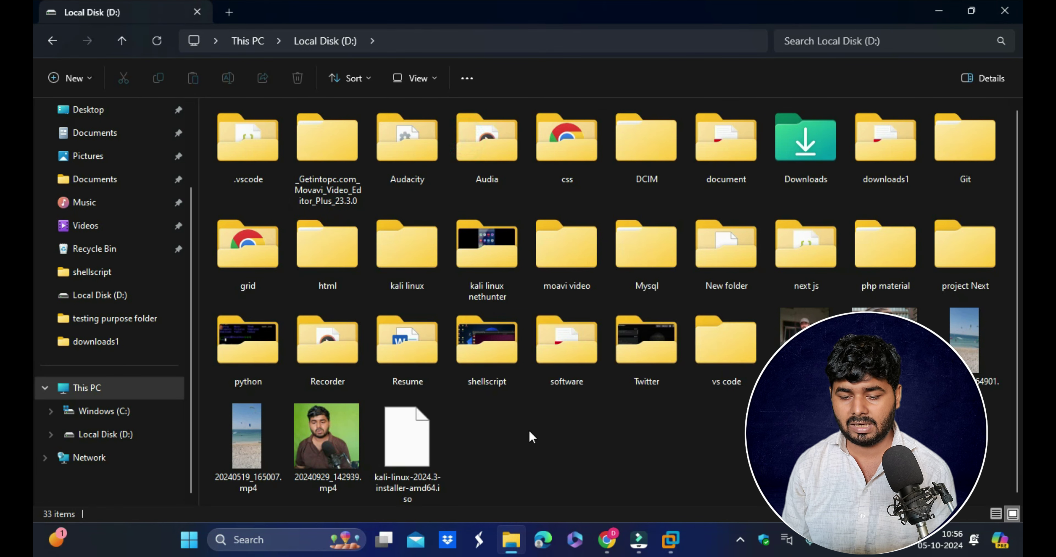
pyautogui.rightClick(529, 442)
pyautogui.moveTo(590, 360)
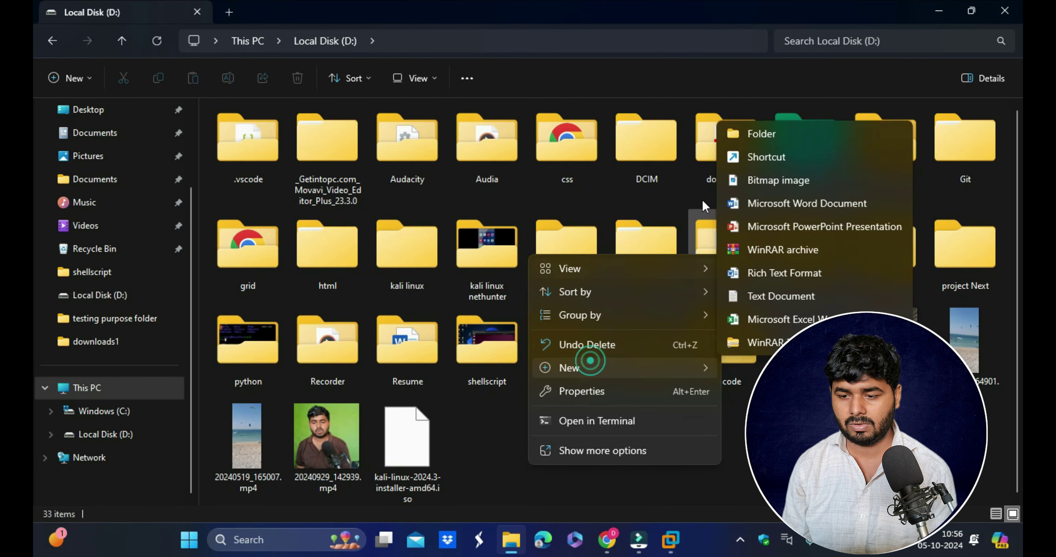
pyautogui.click(746, 136)
pyautogui.press('BackSpace')
pyautogui.write('ubuntu lin')
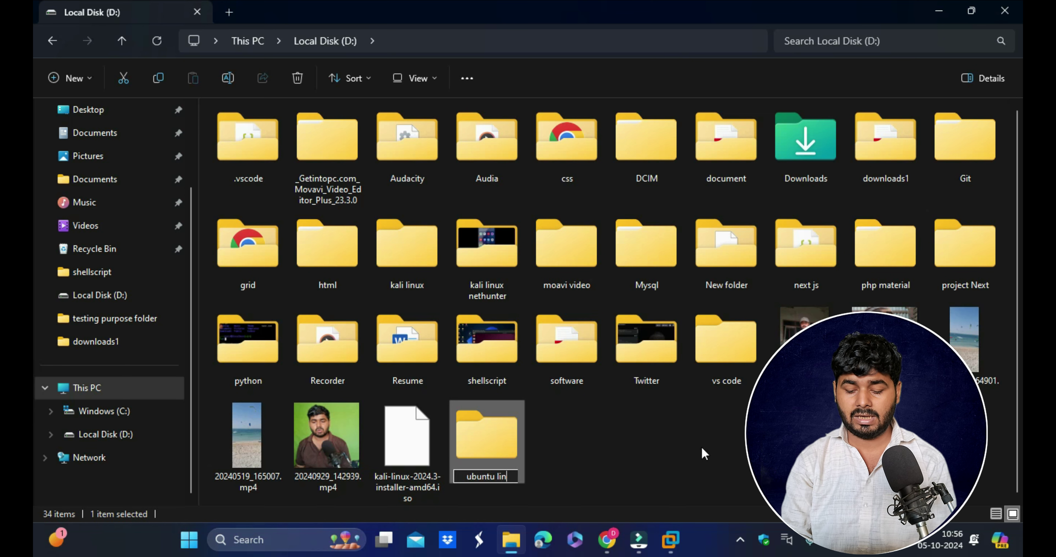
pyautogui.write('ux')
pyautogui.press('Return')
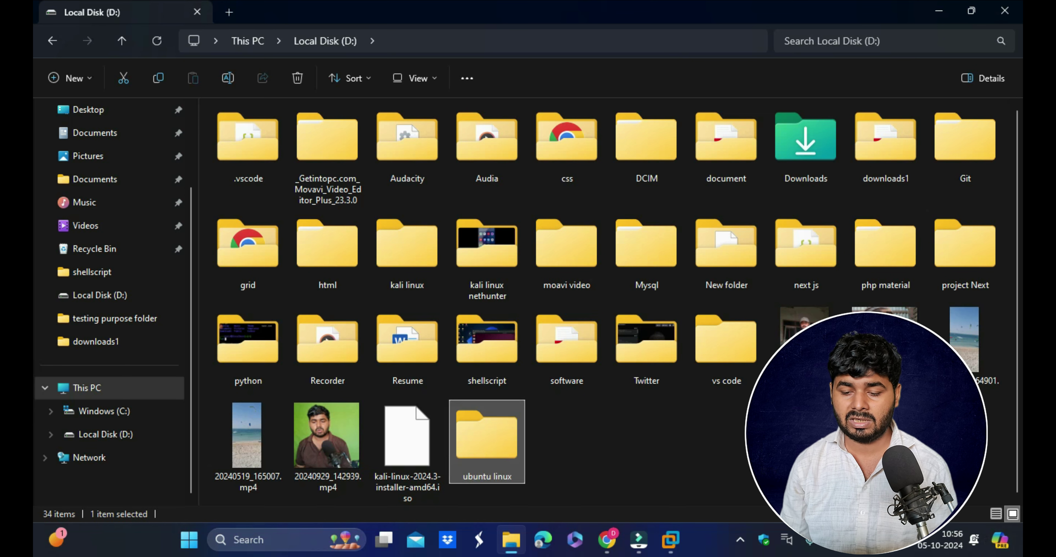
pyautogui.click(734, 468)
pyautogui.click(671, 539)
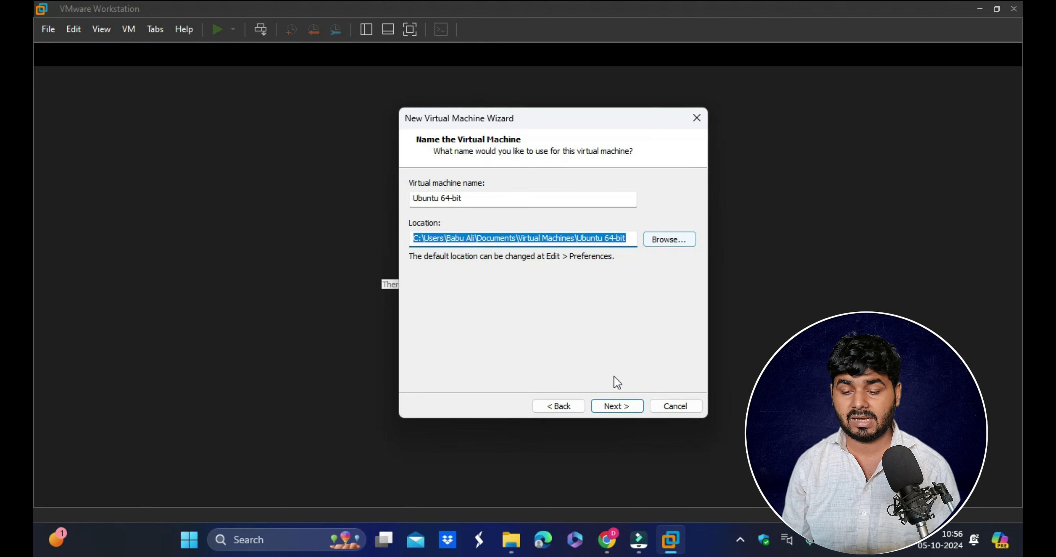
# - Browse to Local Disk (D:) > ubuntu linux and set it as the VM location
pyautogui.click(657, 240)
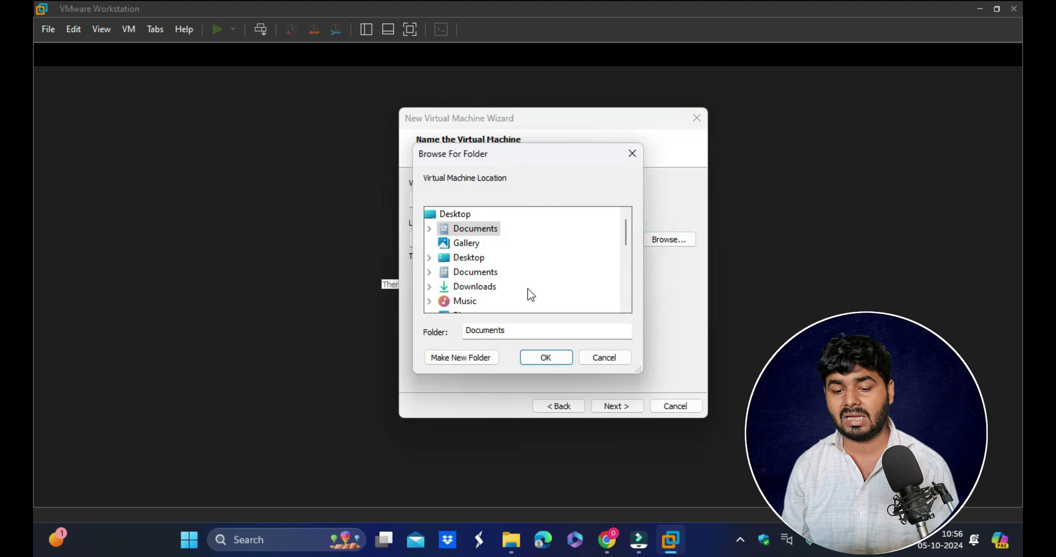
pyautogui.scroll(-1, 475, 262)
pyautogui.scroll(-1, 472, 290)
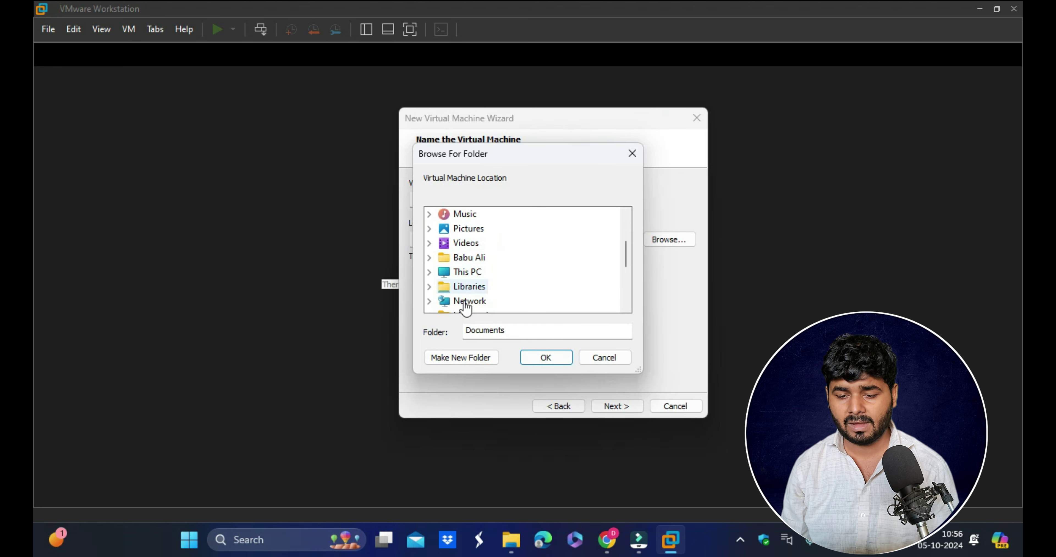
pyautogui.doubleClick(468, 273)
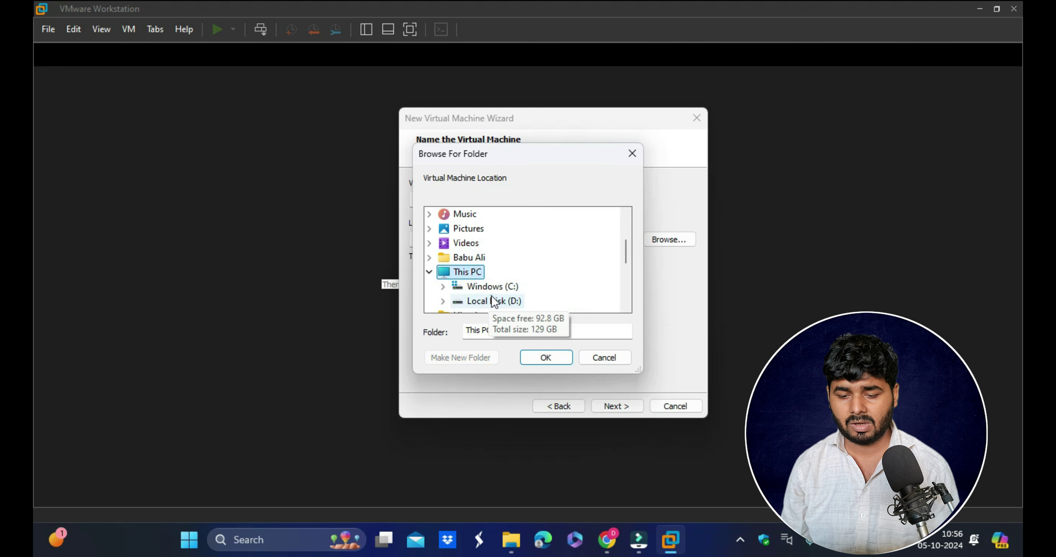
pyautogui.doubleClick(490, 298)
pyautogui.scroll(-9, 509, 265)
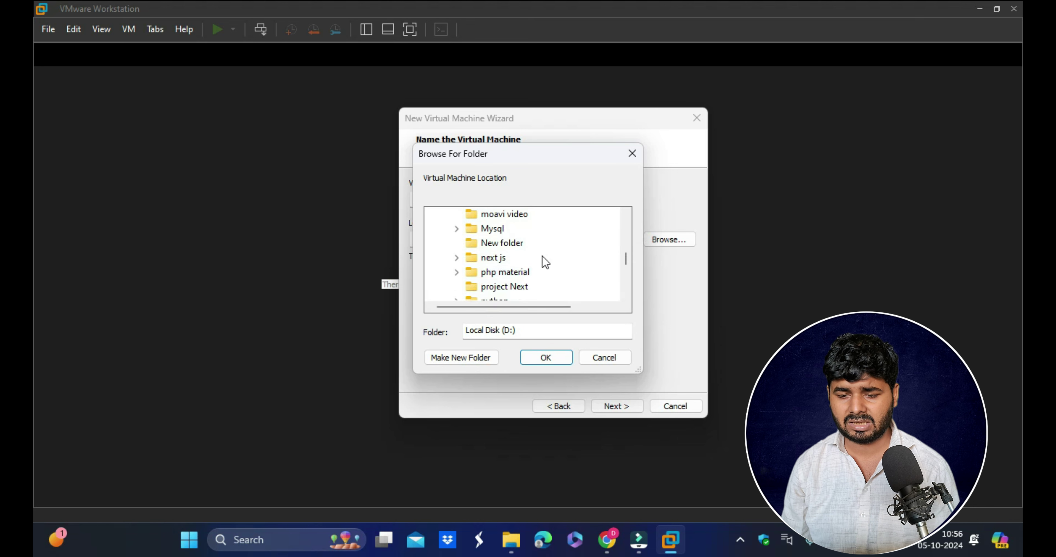
pyautogui.scroll(-4, 516, 274)
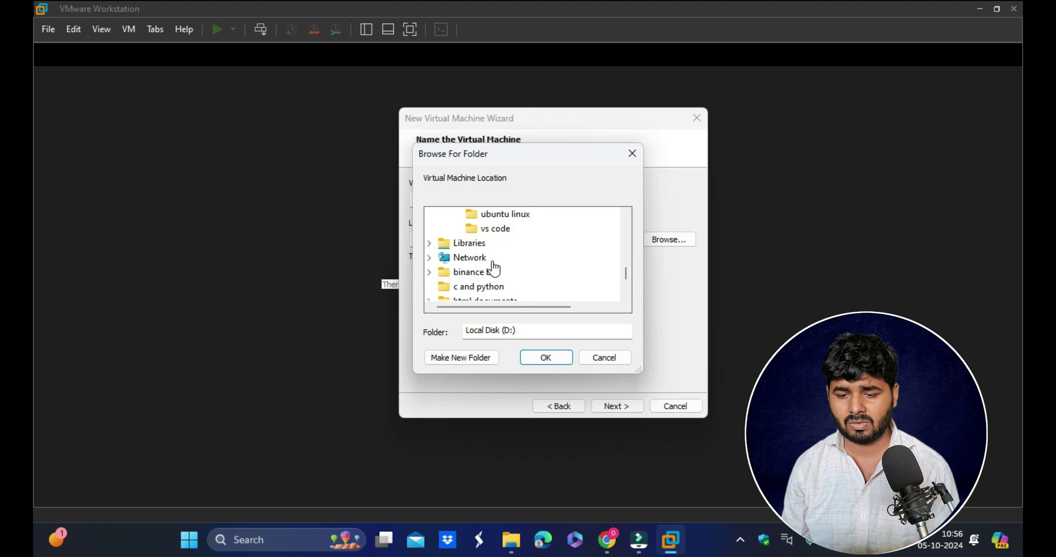
pyautogui.scroll(1, 492, 264)
pyautogui.click(497, 258)
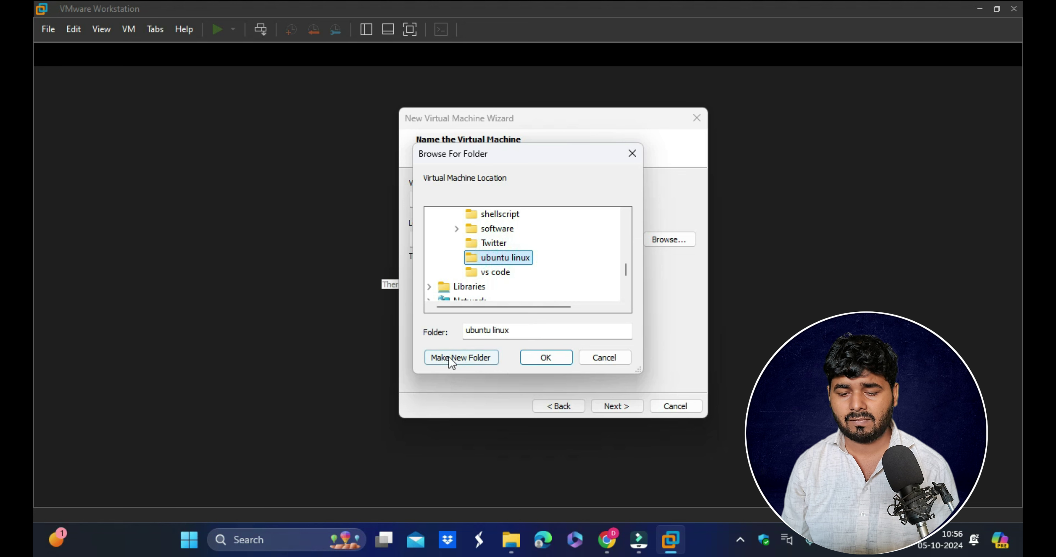
pyautogui.click(547, 358)
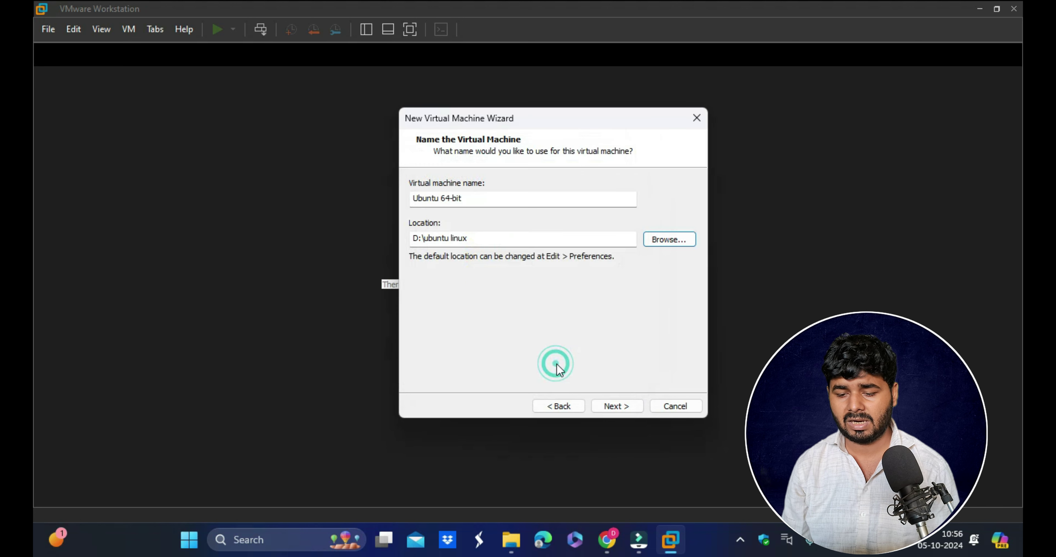
# - Raise the maximum disk size to 25 GB and proceed to the Ready to Create summary
pyautogui.moveTo(472, 238); pyautogui.dragTo(378, 233)
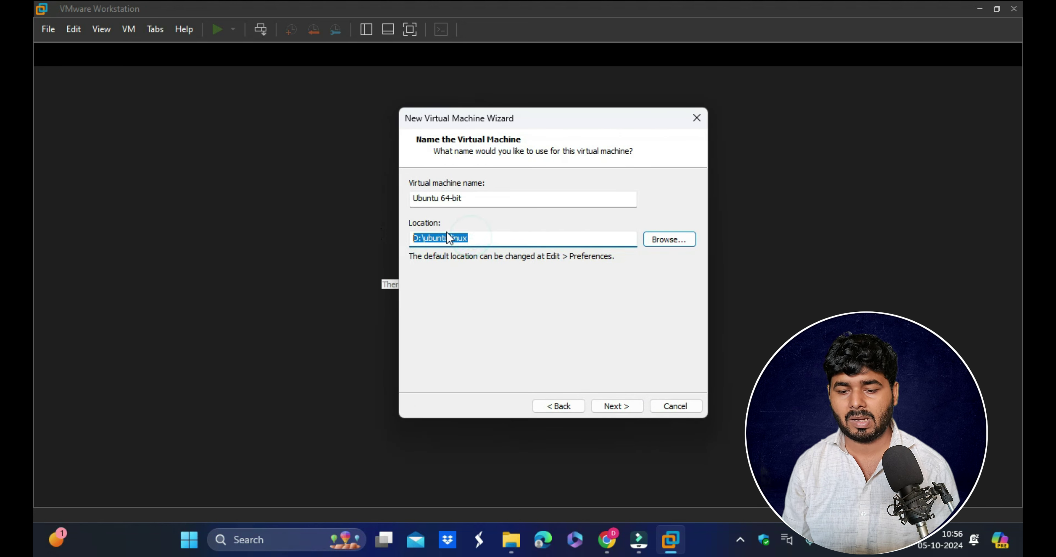
pyautogui.click(477, 238)
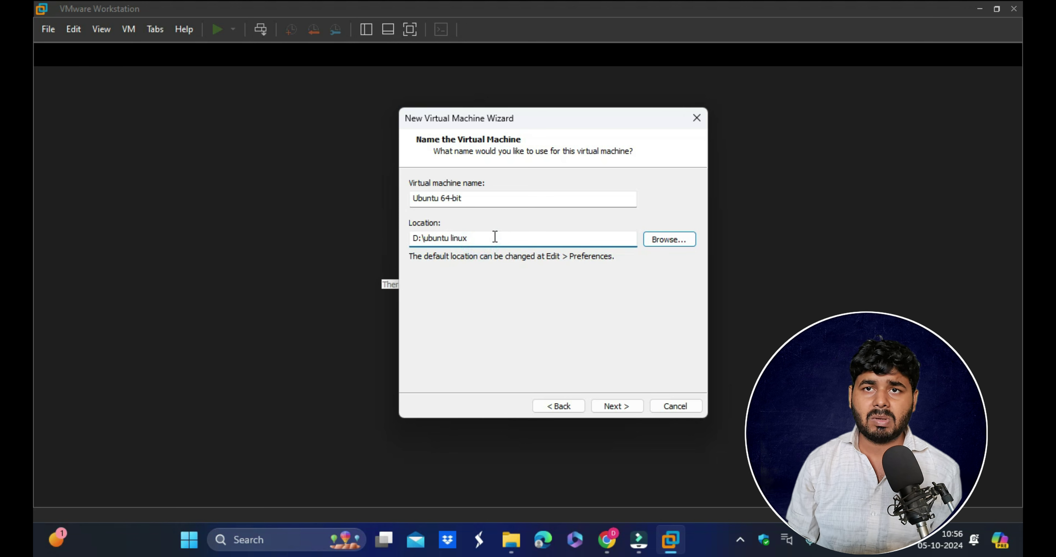
pyautogui.click(609, 413)
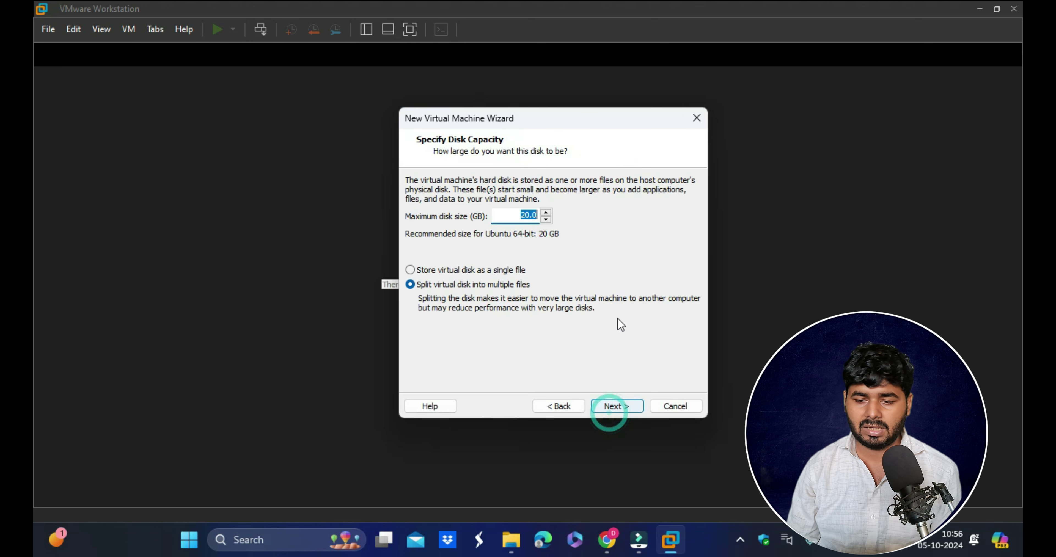
pyautogui.click(546, 212)
pyautogui.click(546, 212)
pyautogui.click(545, 212)
pyautogui.click(545, 213)
pyautogui.click(545, 212)
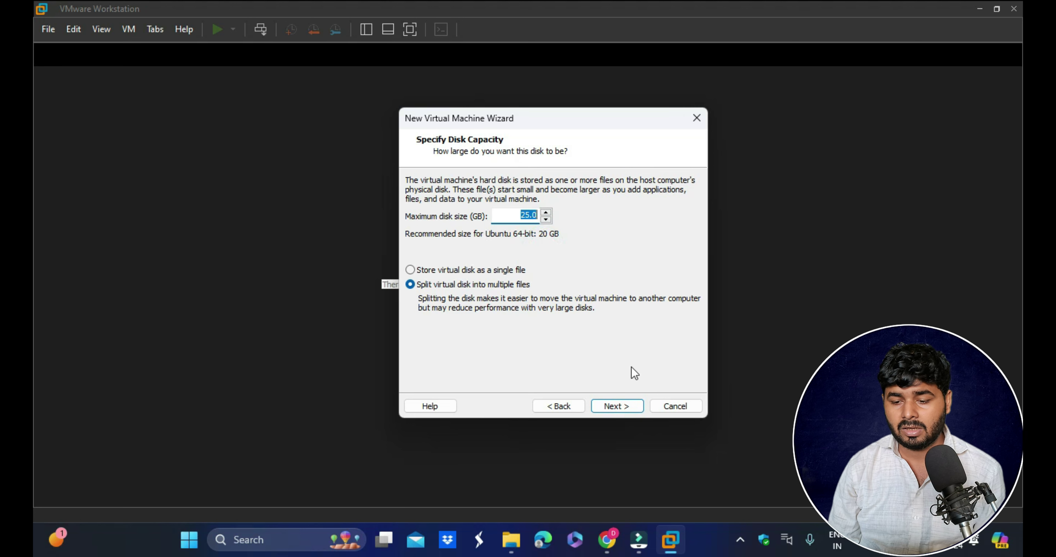
pyautogui.click(615, 406)
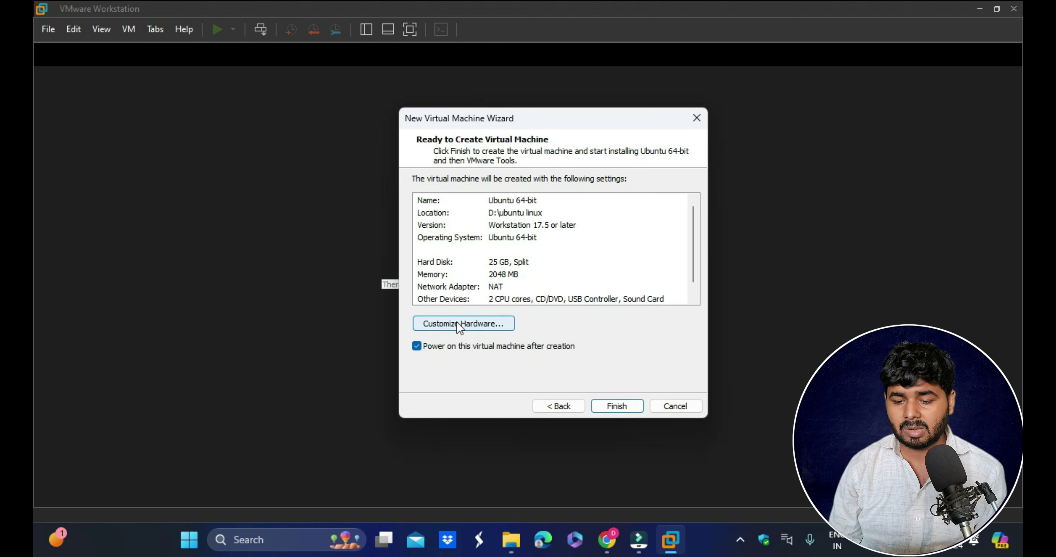
# - In Customize Hardware, raise the VM's memory to 2896 MB and view the Processors settings
pyautogui.click(480, 319)
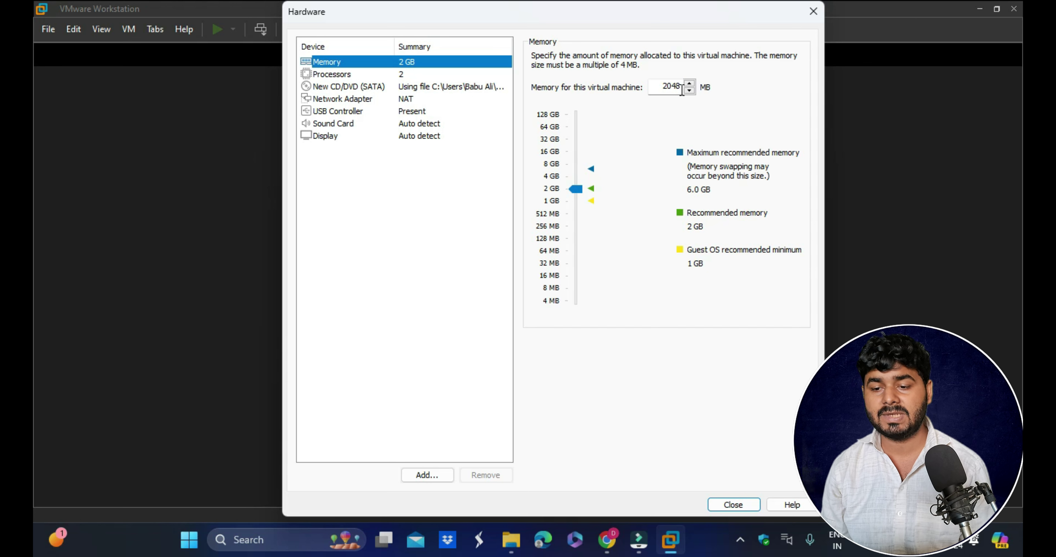
pyautogui.moveTo(665, 87); pyautogui.dragTo(681, 86)
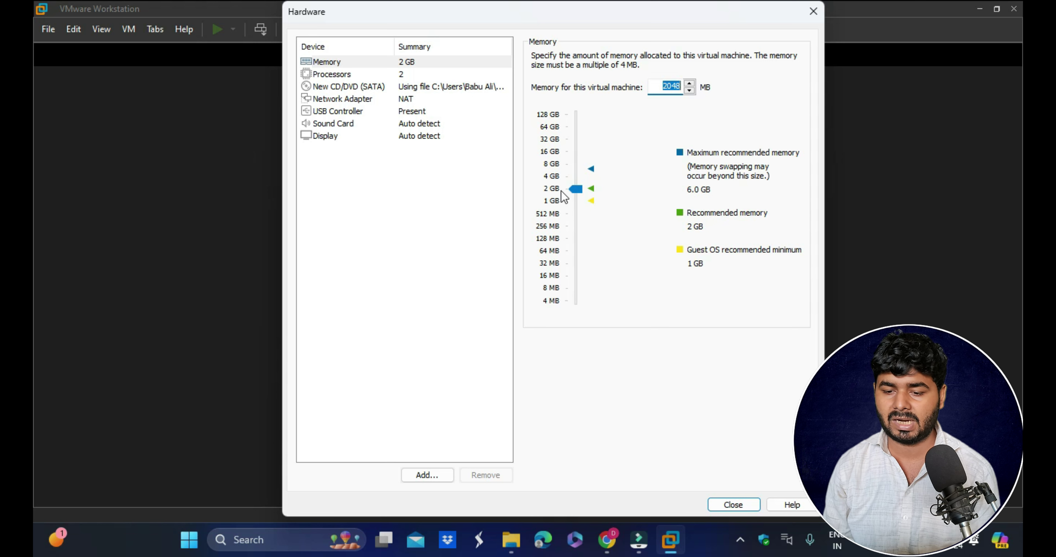
pyautogui.click(576, 190)
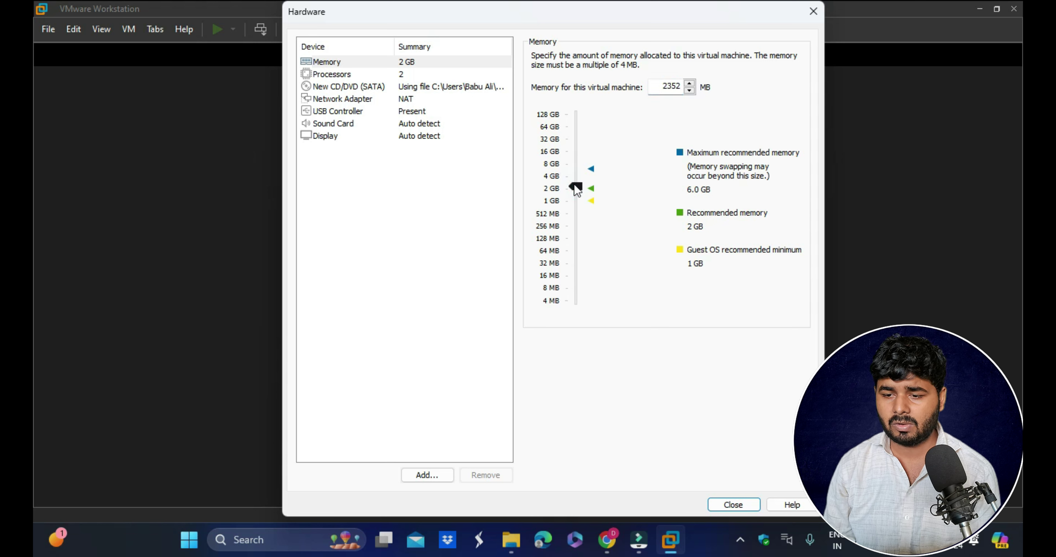
pyautogui.click(689, 84)
pyautogui.click(689, 84)
pyautogui.click(689, 83)
pyautogui.click(689, 83)
pyautogui.click(689, 84)
pyautogui.click(580, 186)
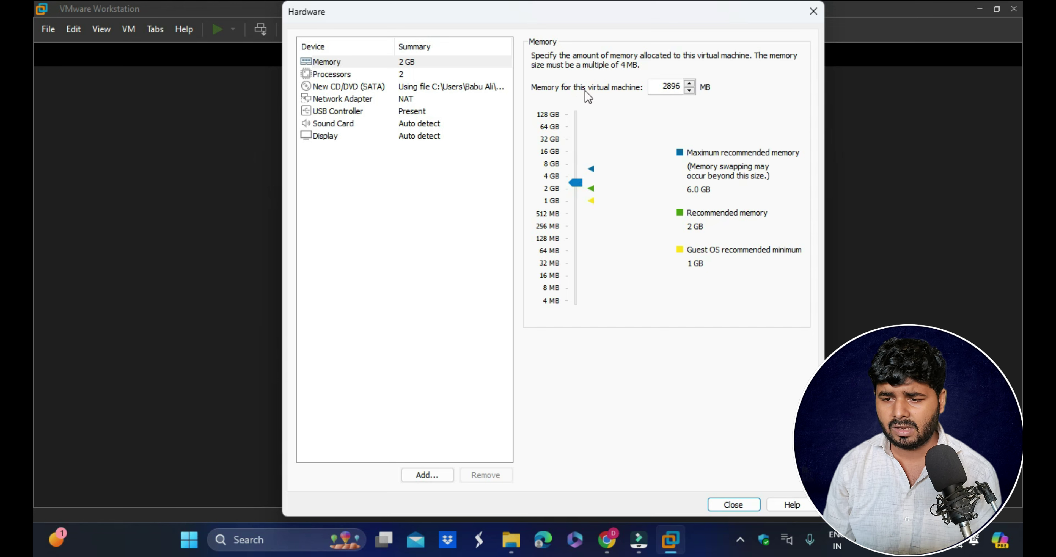
pyautogui.click(355, 77)
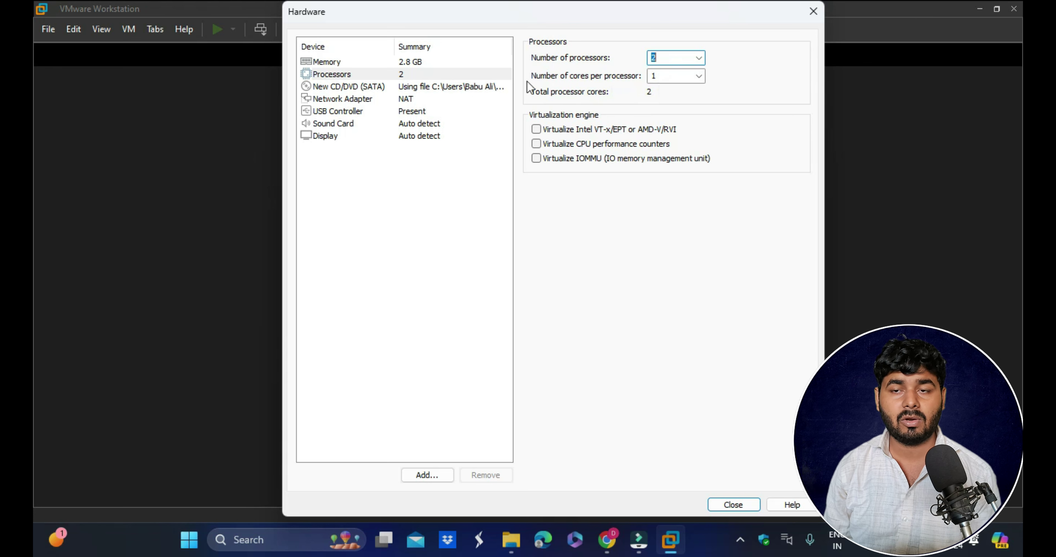
pyautogui.click(310, 544)
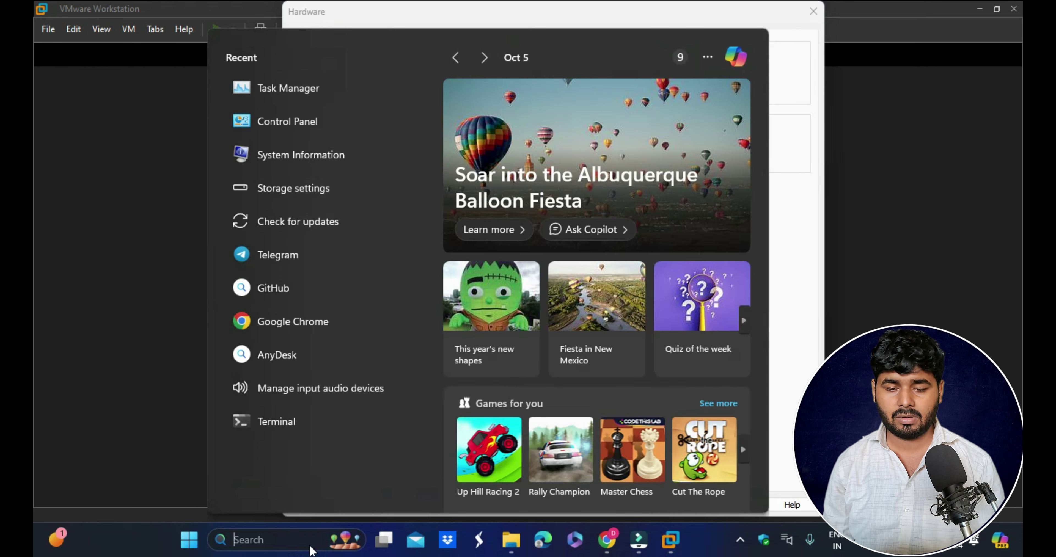
pyautogui.write('t')
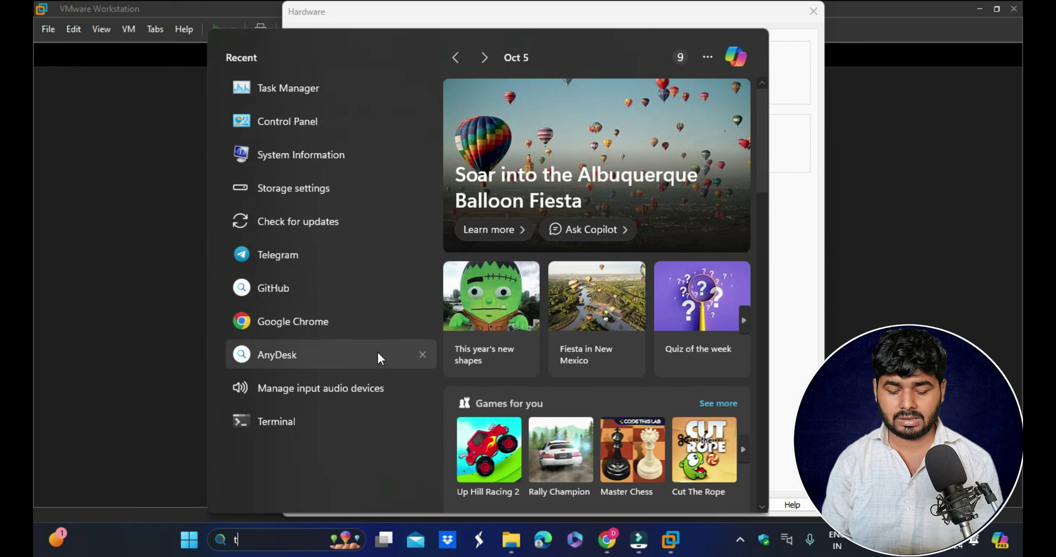
pyautogui.write('ask')
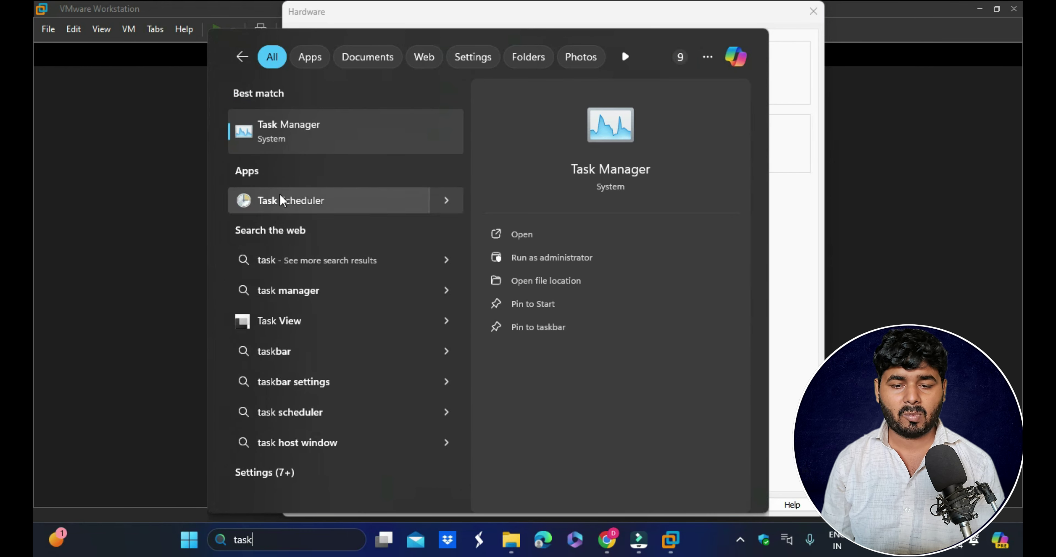
pyautogui.click(312, 123)
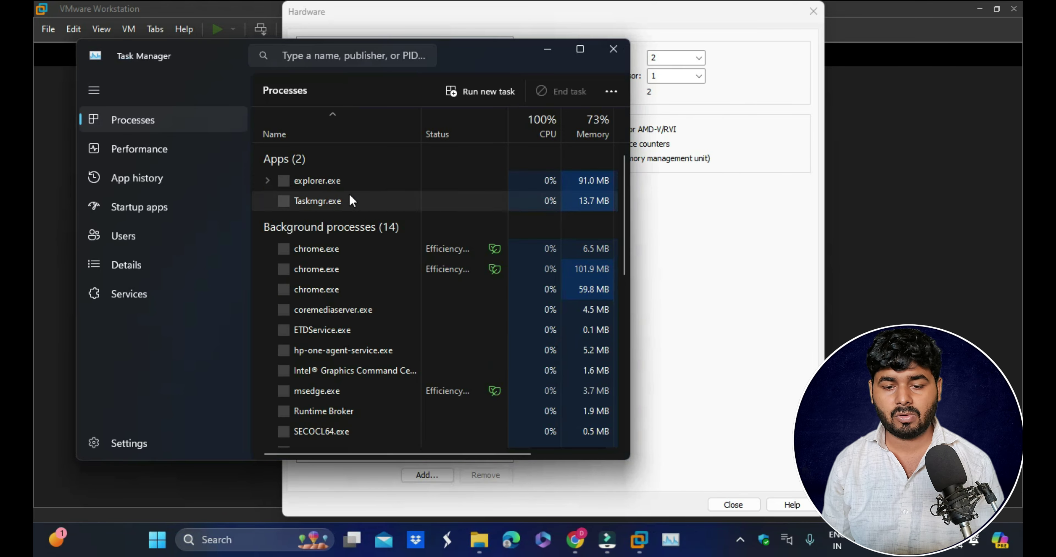
pyautogui.click(578, 49)
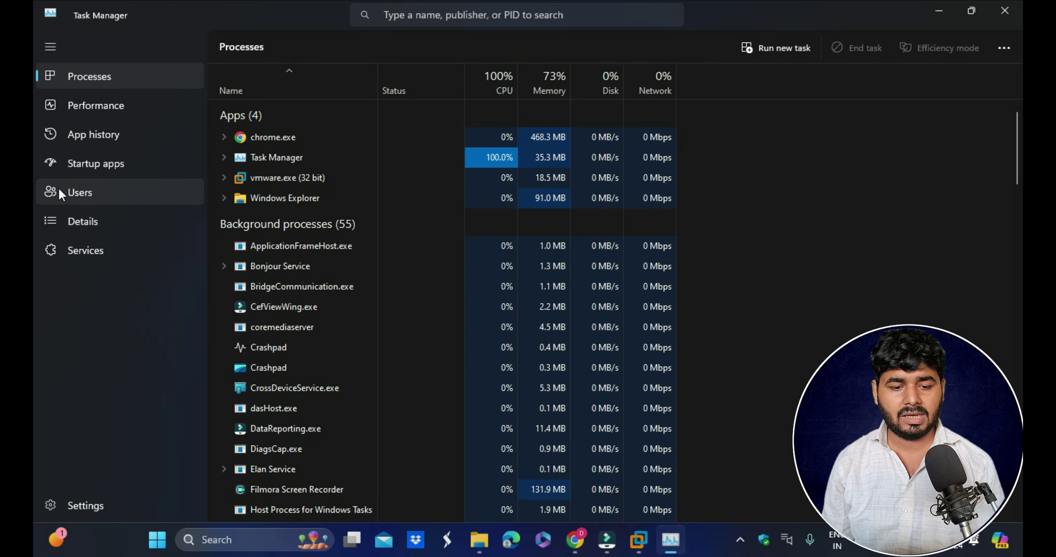
pyautogui.click(98, 121)
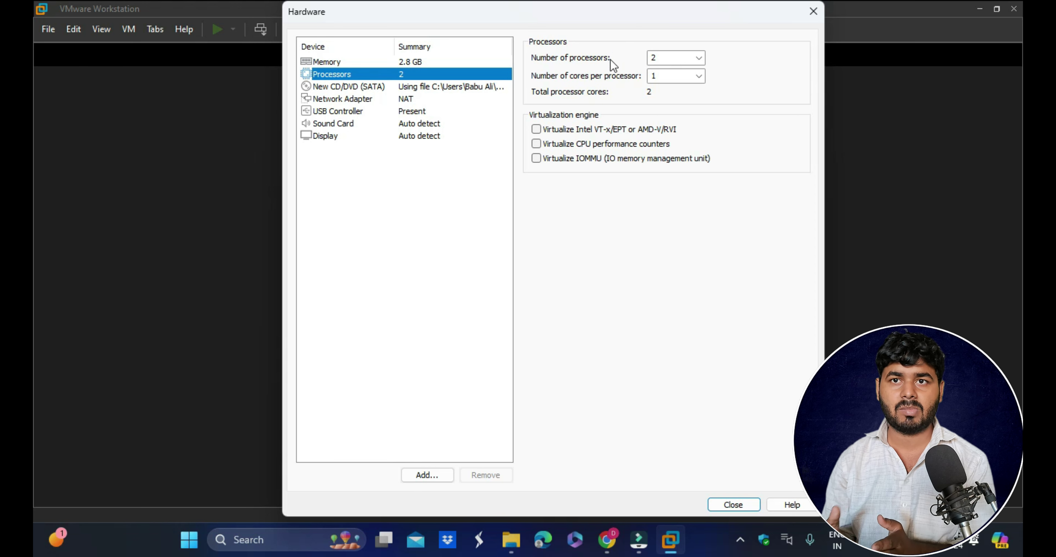
# - Keep 2 processors with 1 core per processor
pyautogui.click(699, 59)
pyautogui.click(663, 76)
pyautogui.click(697, 77)
pyautogui.click(665, 91)
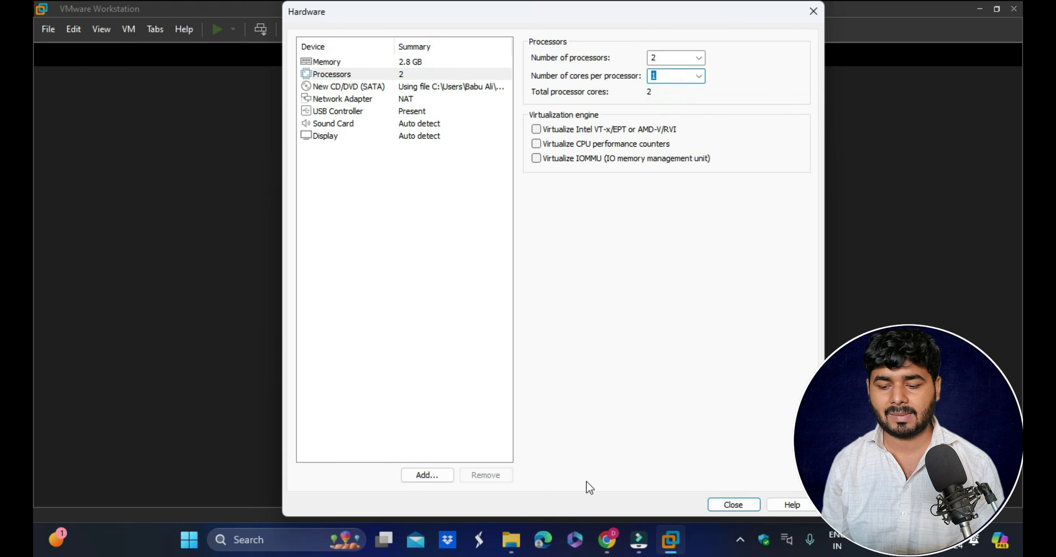
# - Close the hardware settings, review the summary, and finish creating the VM
pyautogui.click(742, 508)
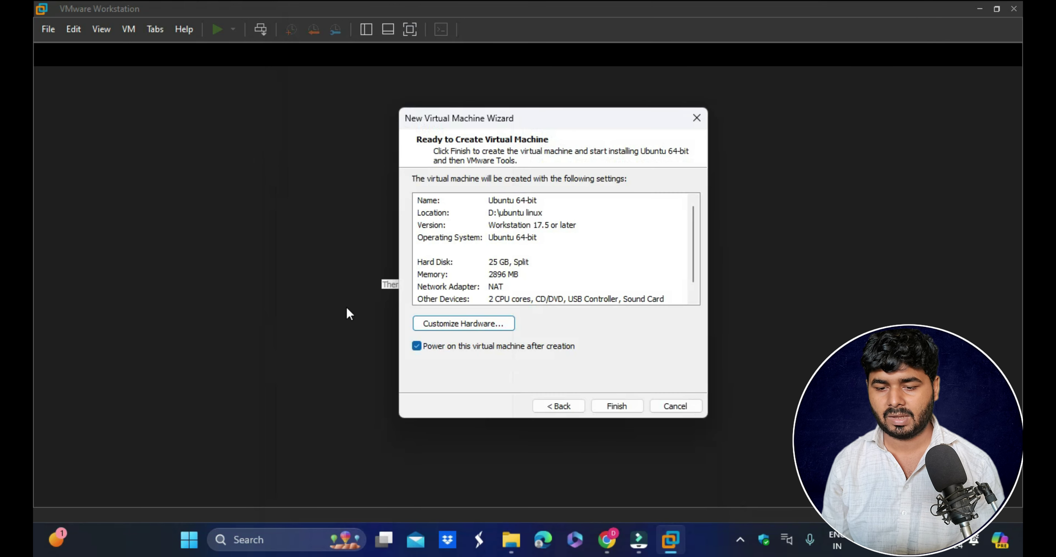
pyautogui.scroll(-1, 550, 280)
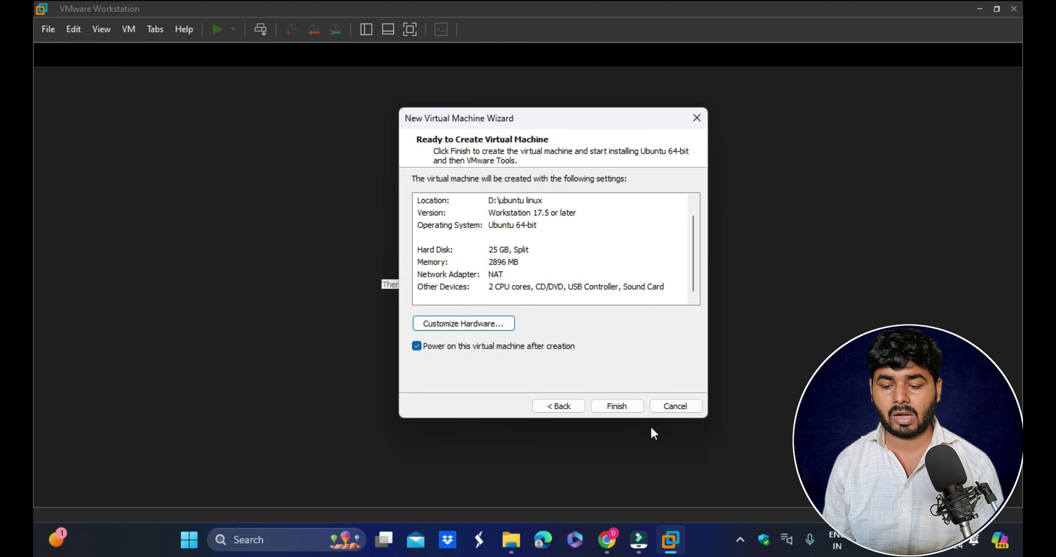
pyautogui.click(621, 403)
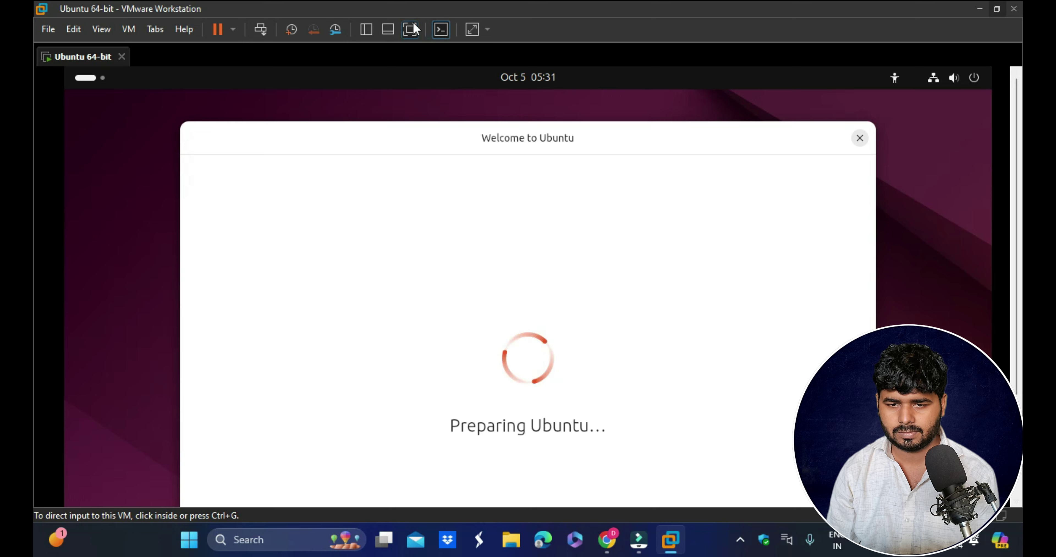
# - Go full screen and accept English, default accessibility and the English (US) keyboard
pyautogui.click(414, 24)
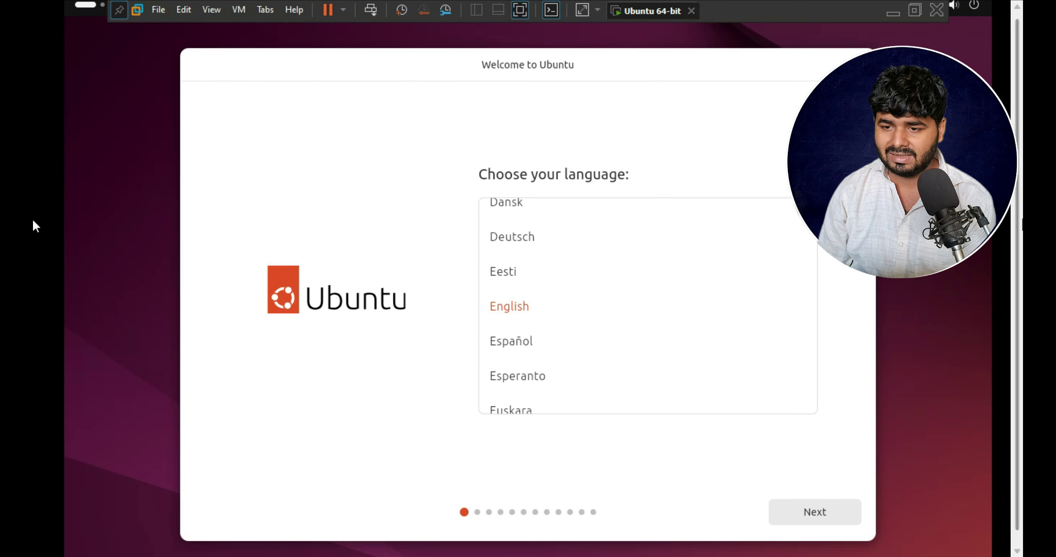
pyautogui.click(521, 166)
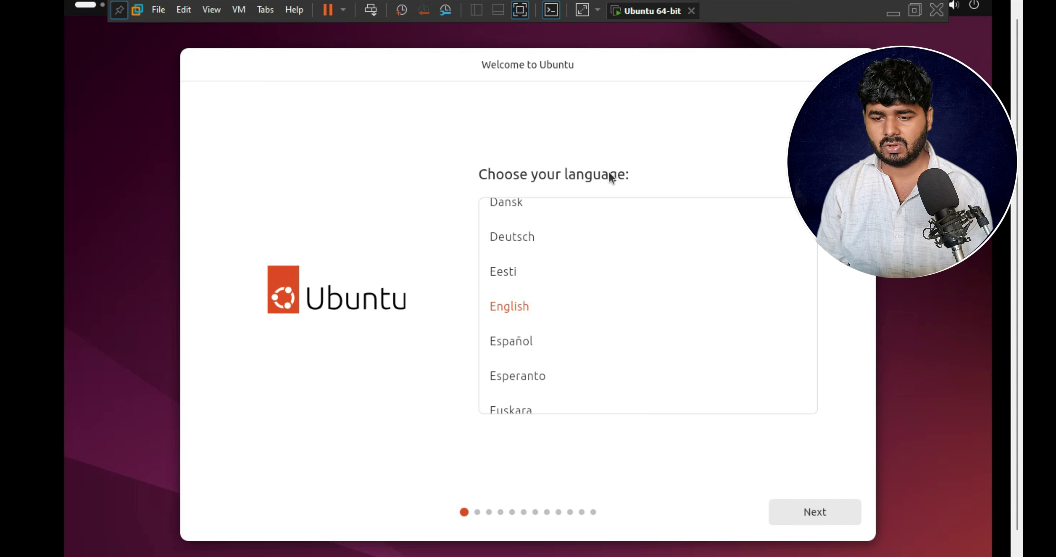
pyautogui.click(815, 515)
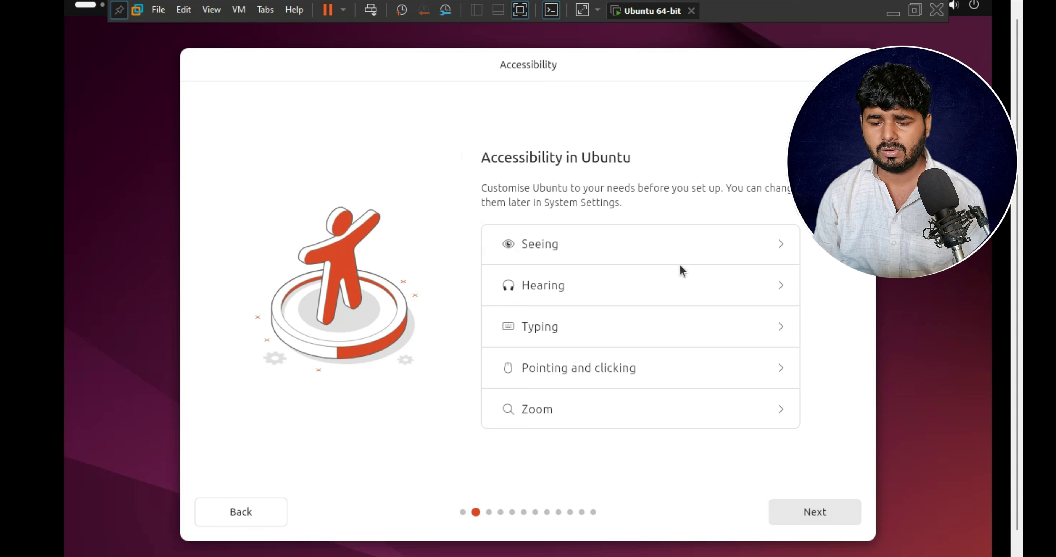
pyautogui.click(817, 519)
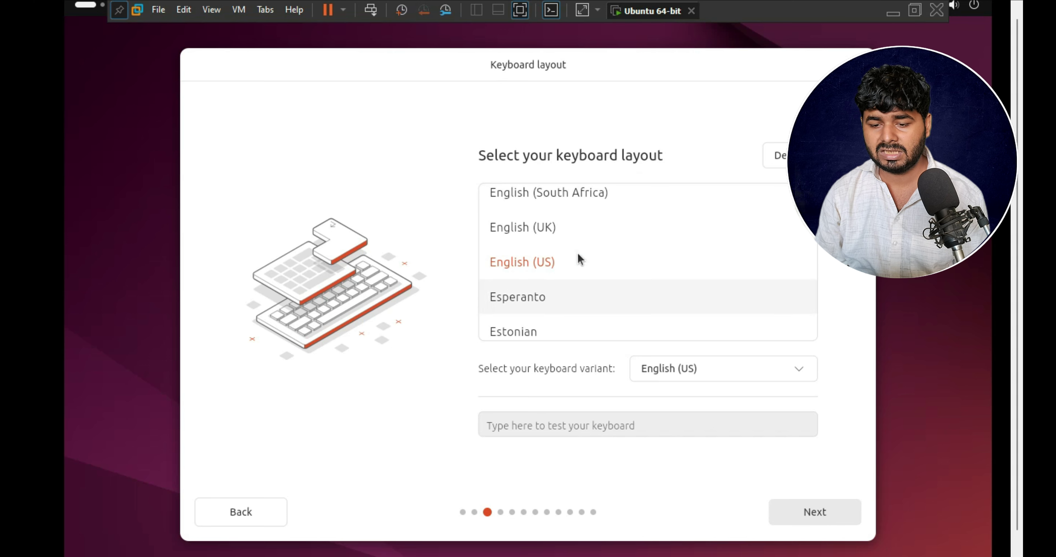
pyautogui.click(806, 514)
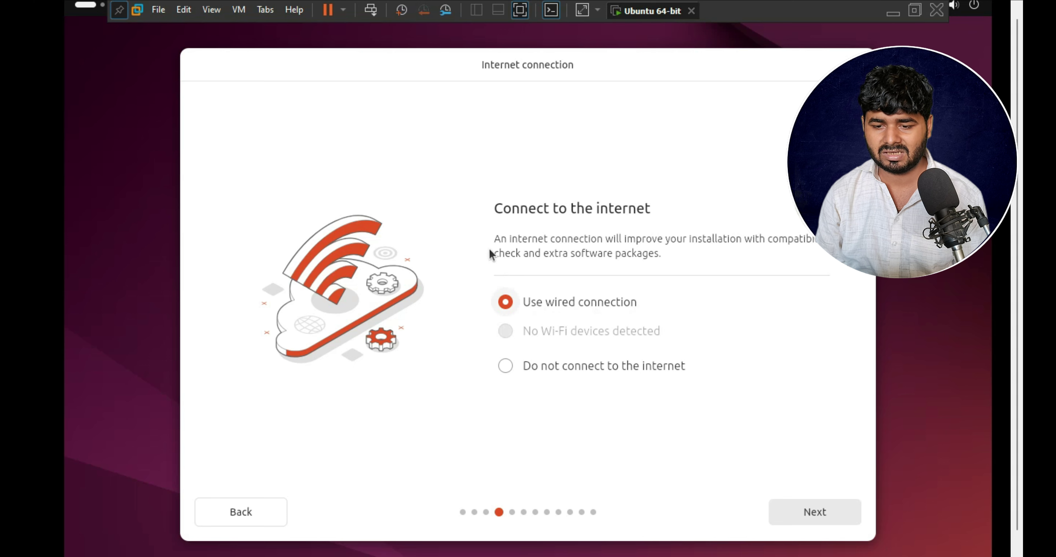
# - Choose Do not connect, Install Ubuntu, Interactive and Default selection, then enable media format support
pyautogui.click(510, 367)
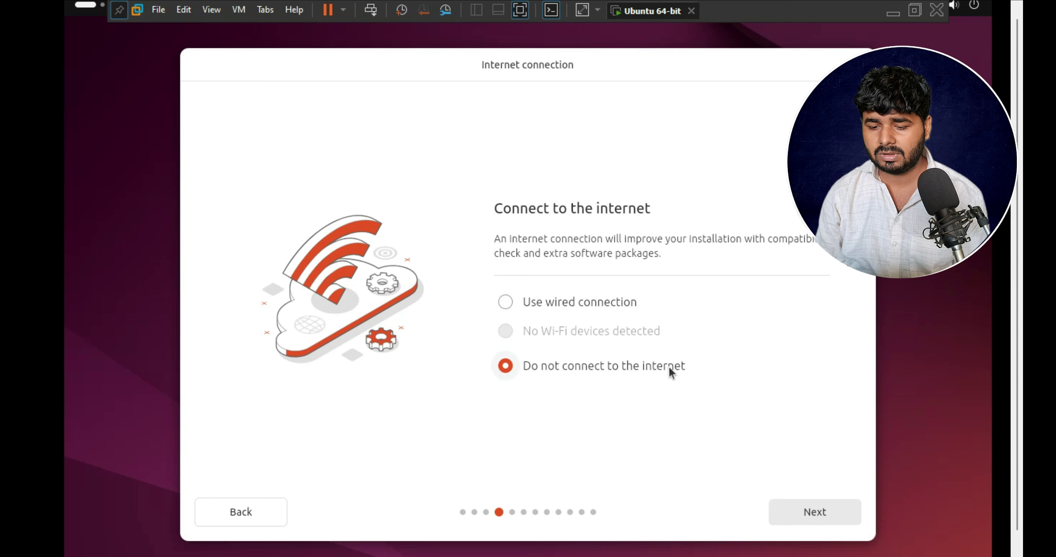
pyautogui.click(819, 512)
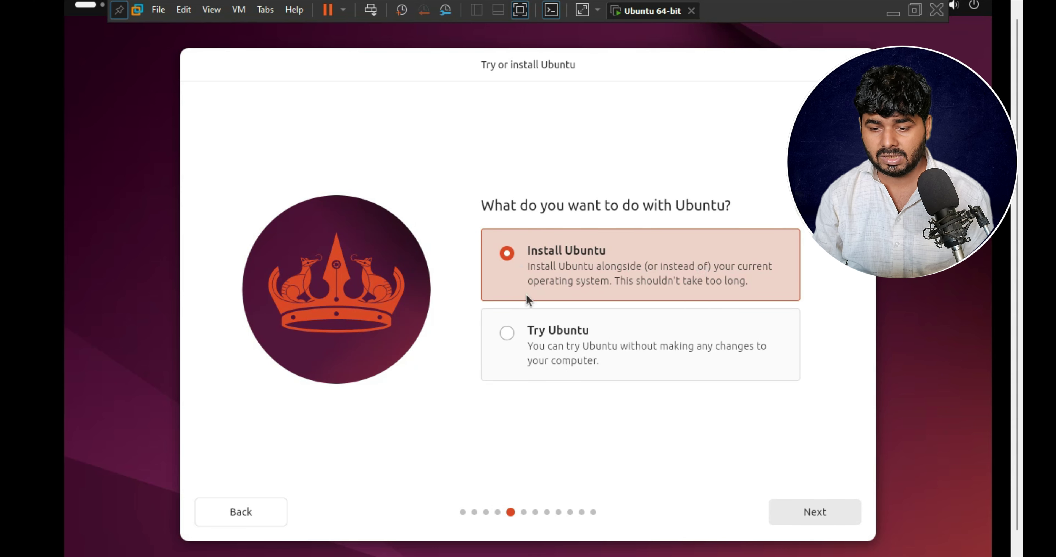
pyautogui.click(822, 515)
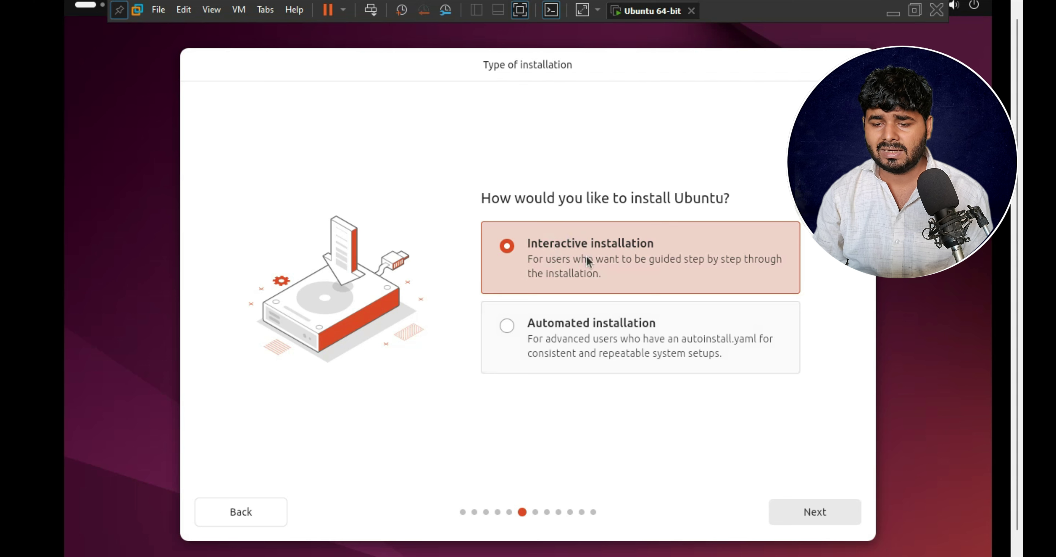
pyautogui.click(820, 515)
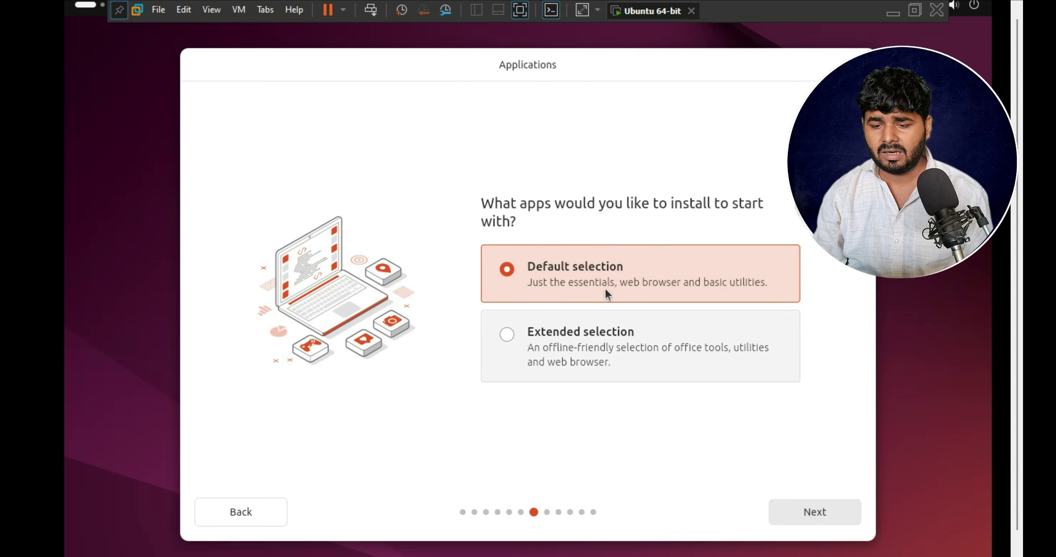
pyautogui.click(814, 512)
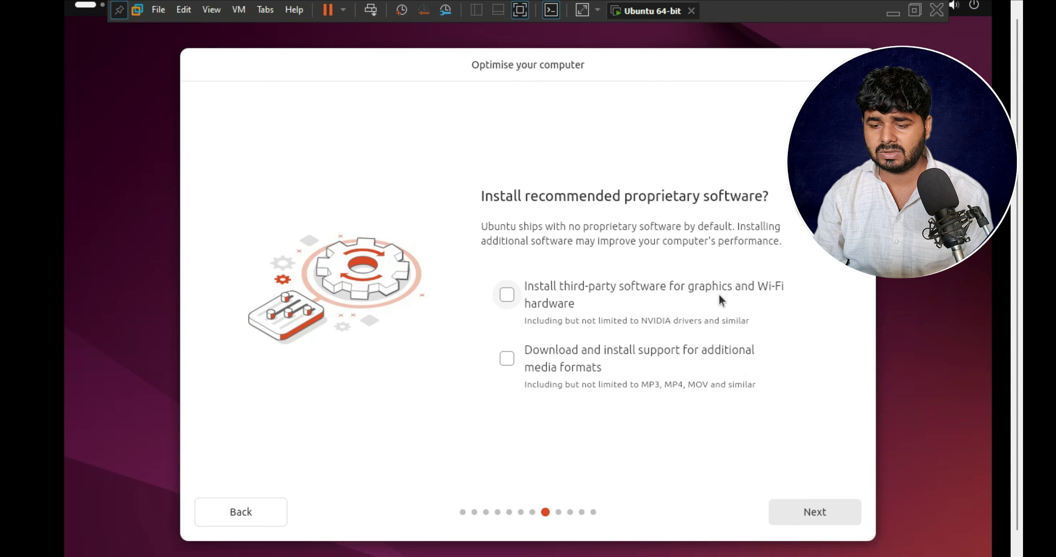
pyautogui.click(507, 361)
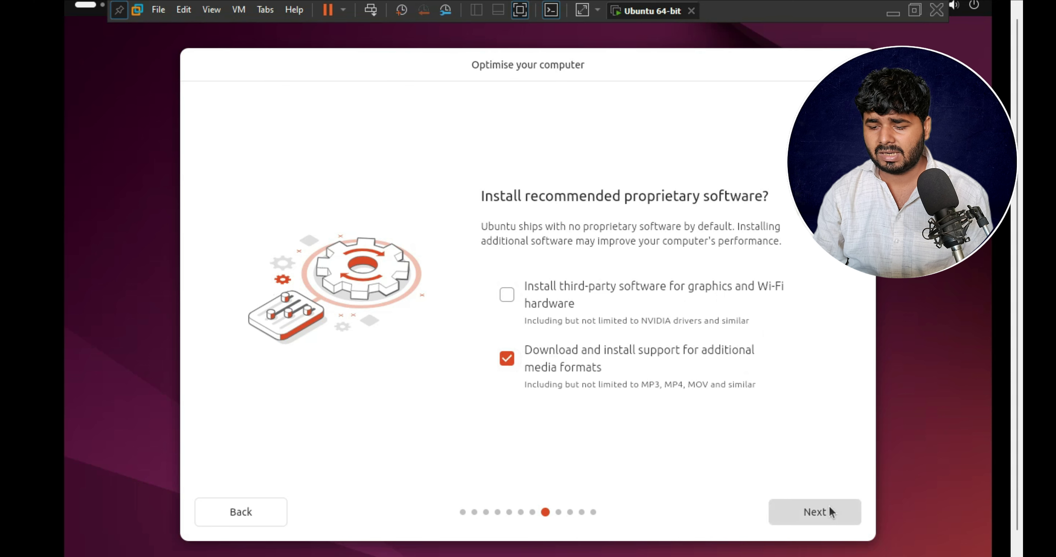
# - Keep Erase disk and install Ubuntu in disk setup and proceed to account creation
pyautogui.click(793, 513)
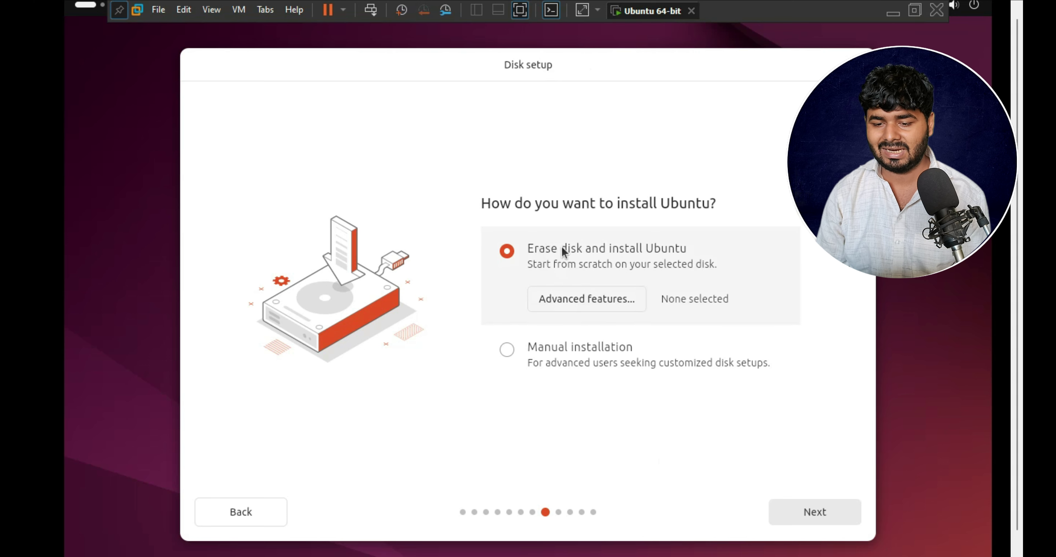
pyautogui.click(830, 517)
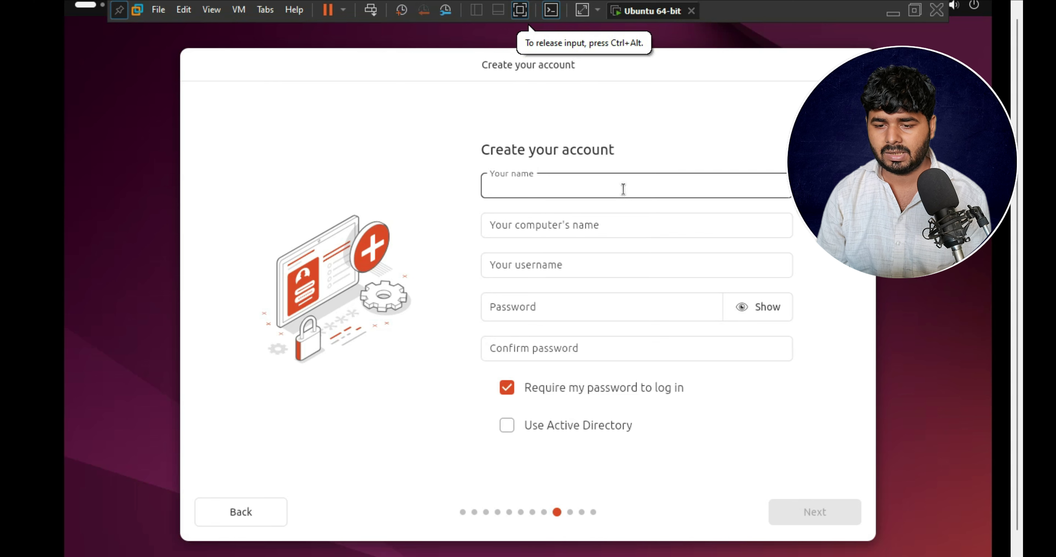
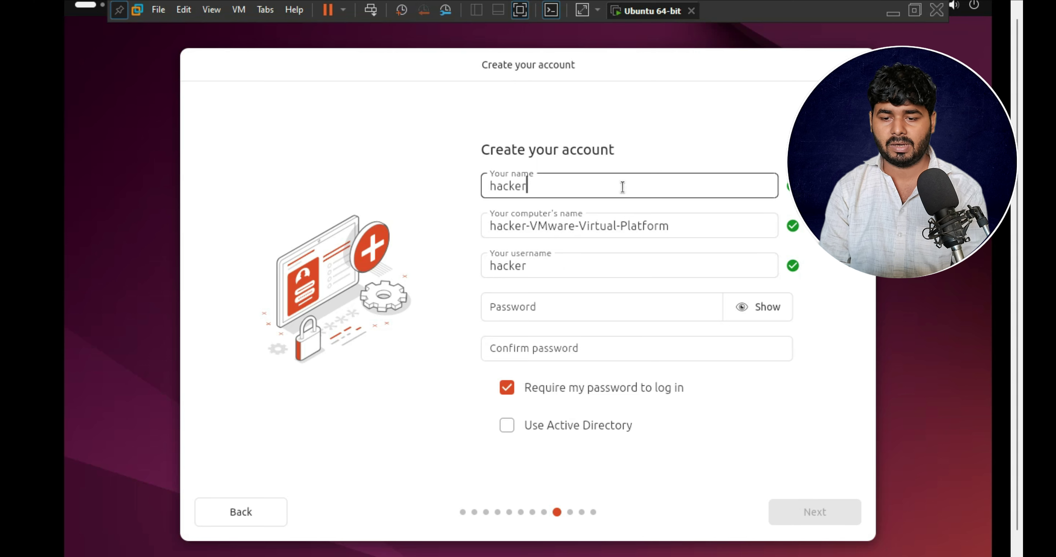
# - Enter the account name, then type the password and its confirmation on Create your account
pyautogui.click(539, 271)
pyautogui.click(547, 307)
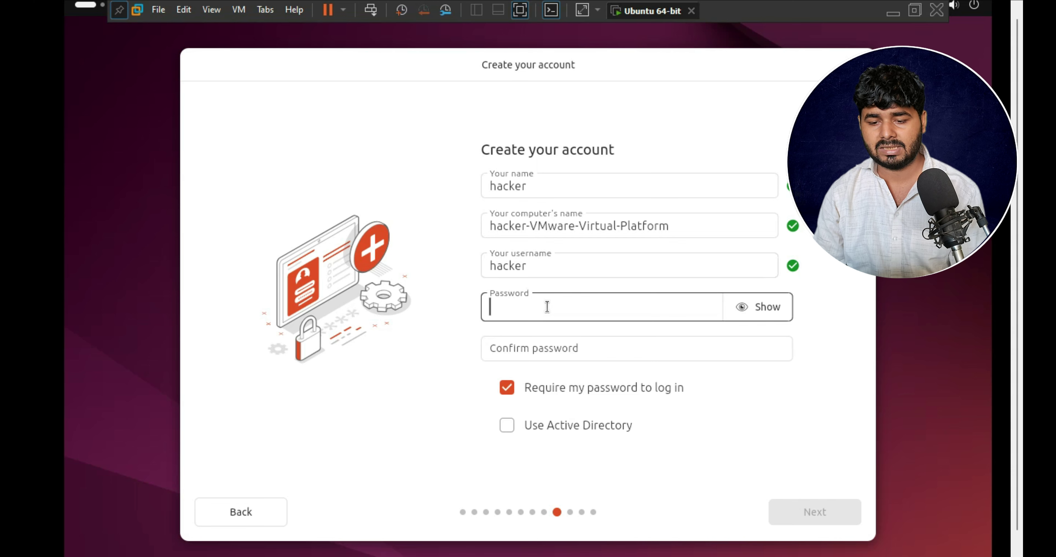
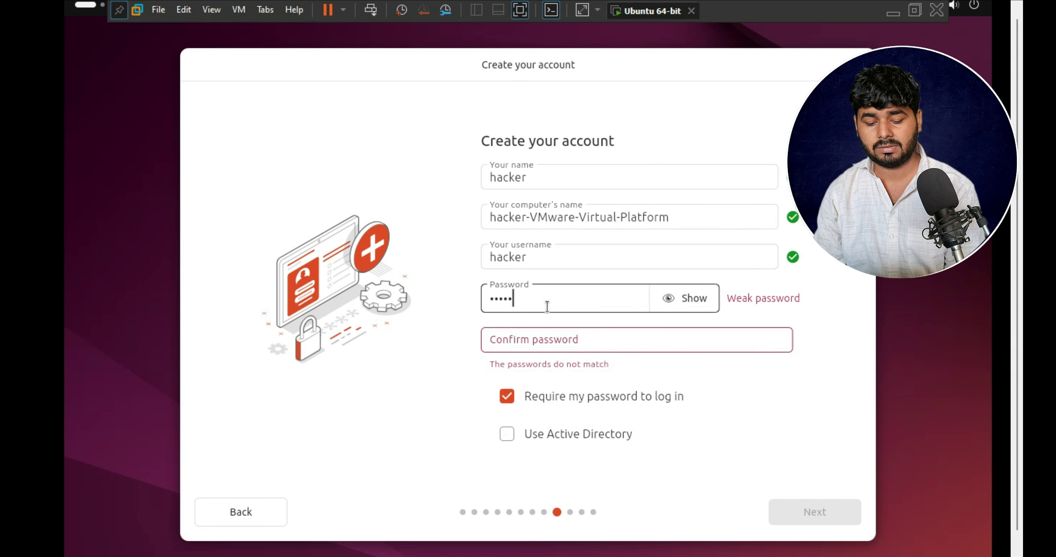
pyautogui.click(630, 339)
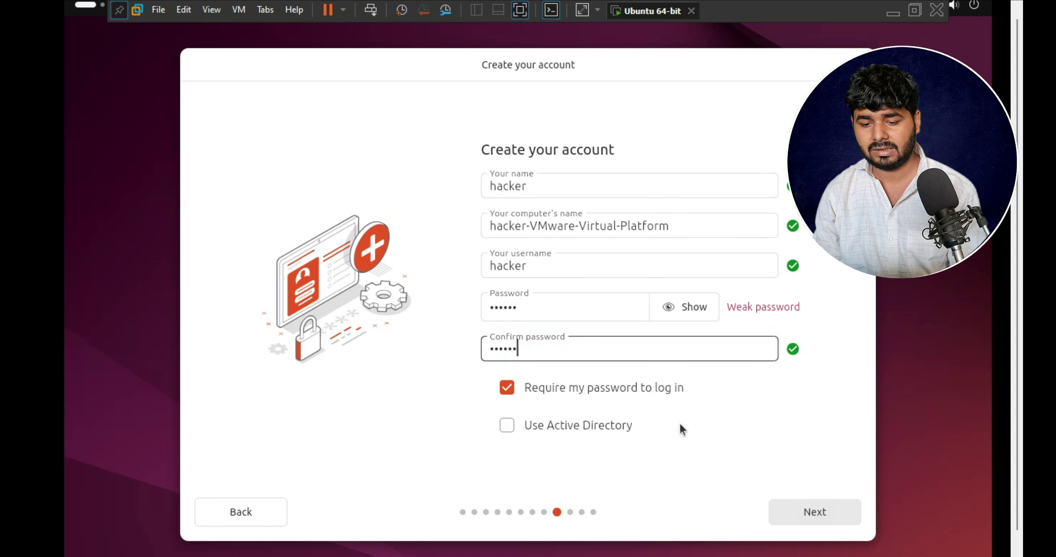
pyautogui.click(813, 508)
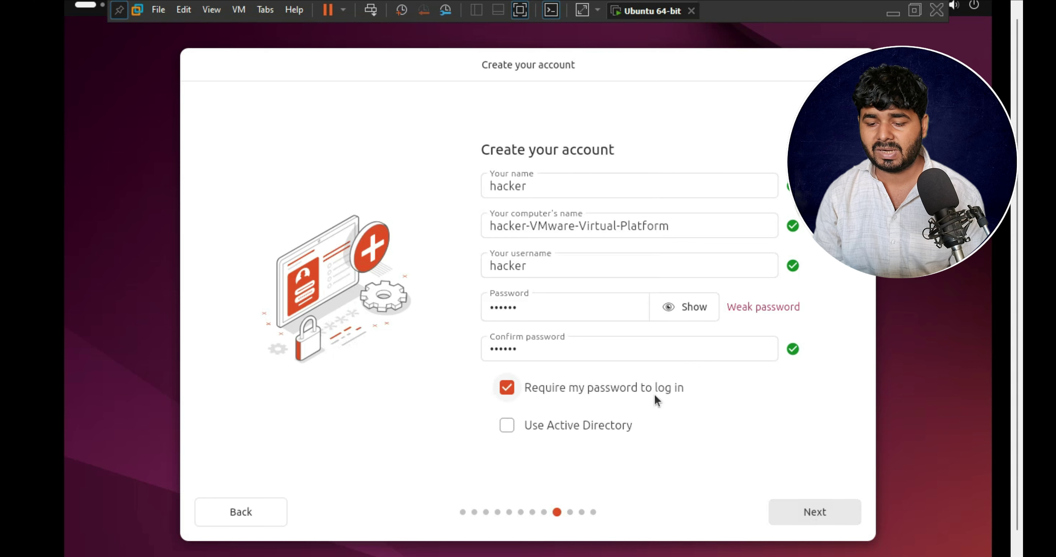
# - Accept the Asia/Kolkata timezone, recheck the review page, and start installing Ubuntu 24.04.1 LTS
pyautogui.click(814, 512)
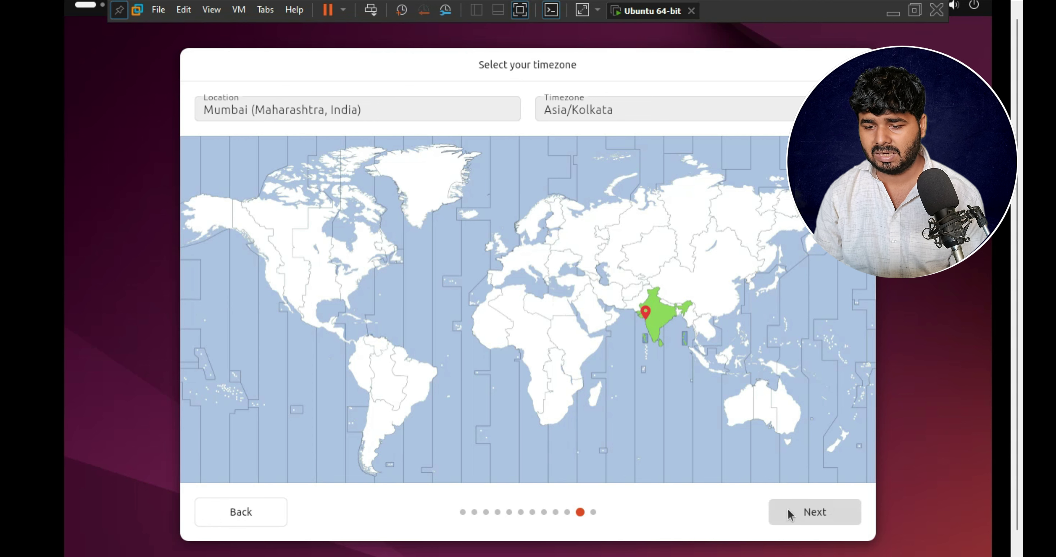
pyautogui.click(804, 510)
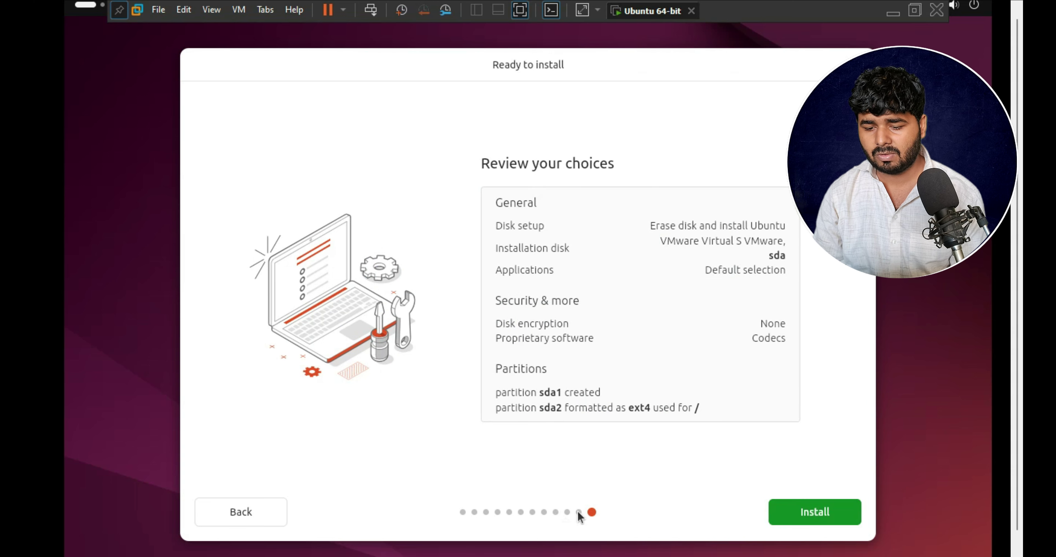
pyautogui.click(259, 519)
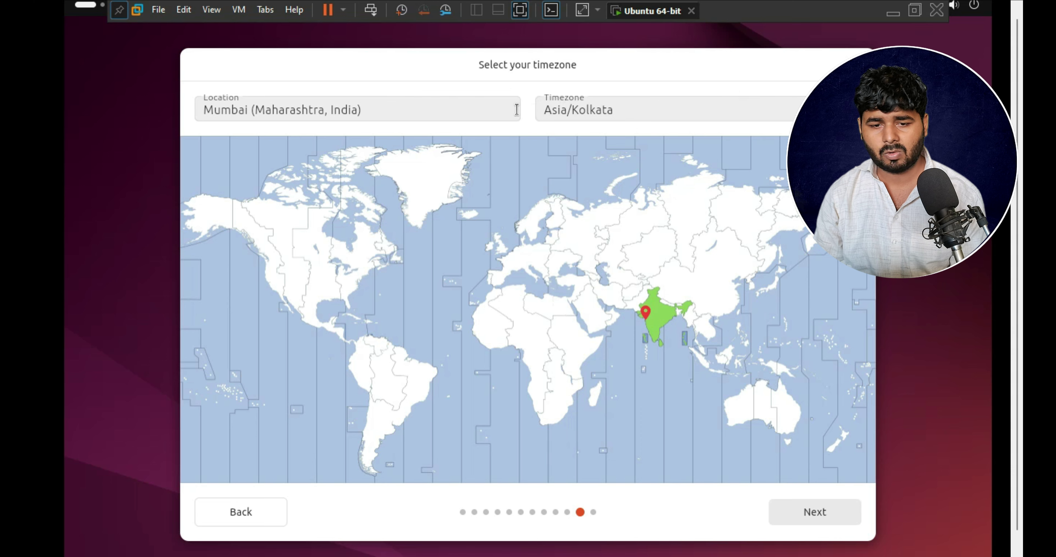
pyautogui.click(816, 513)
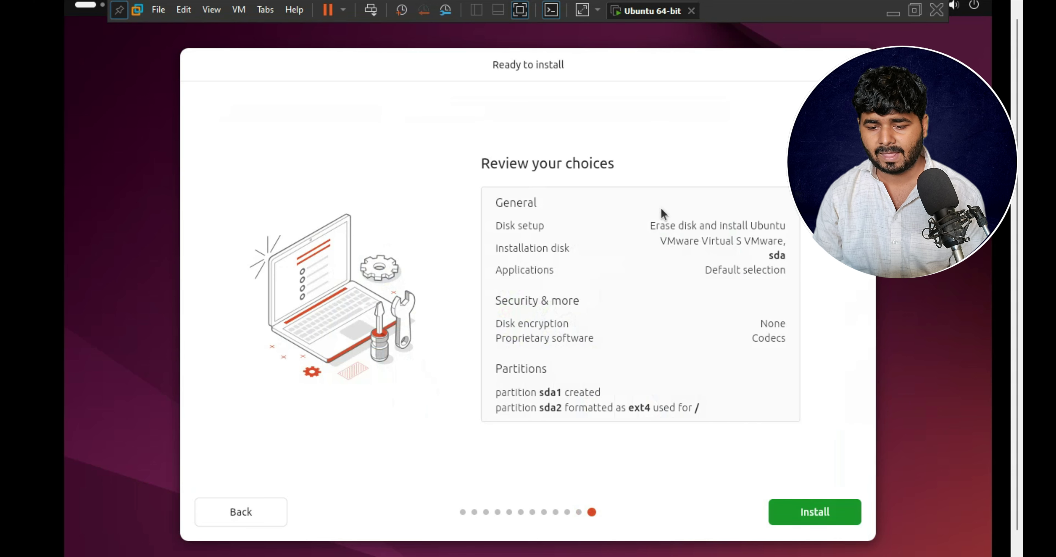
pyautogui.click(818, 515)
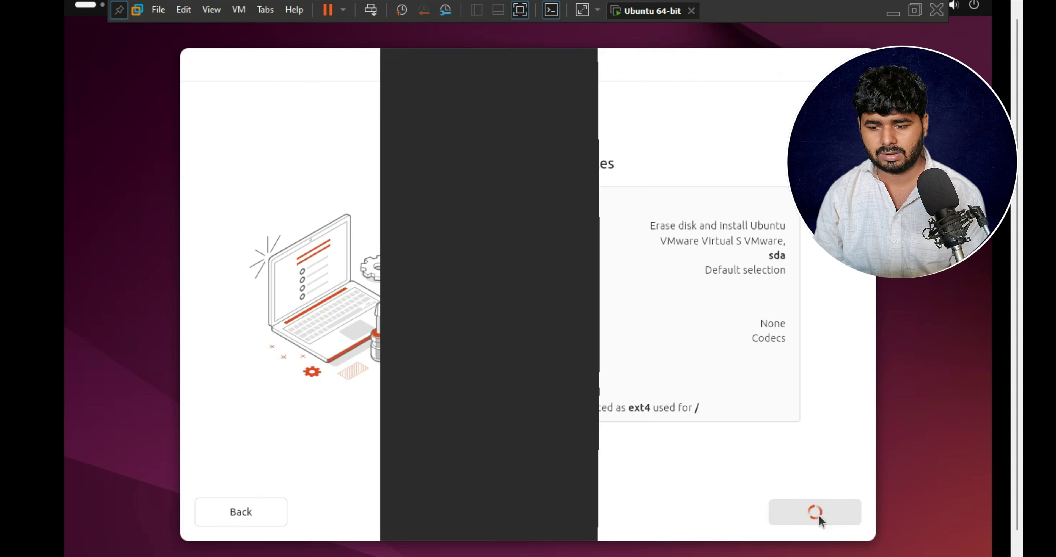